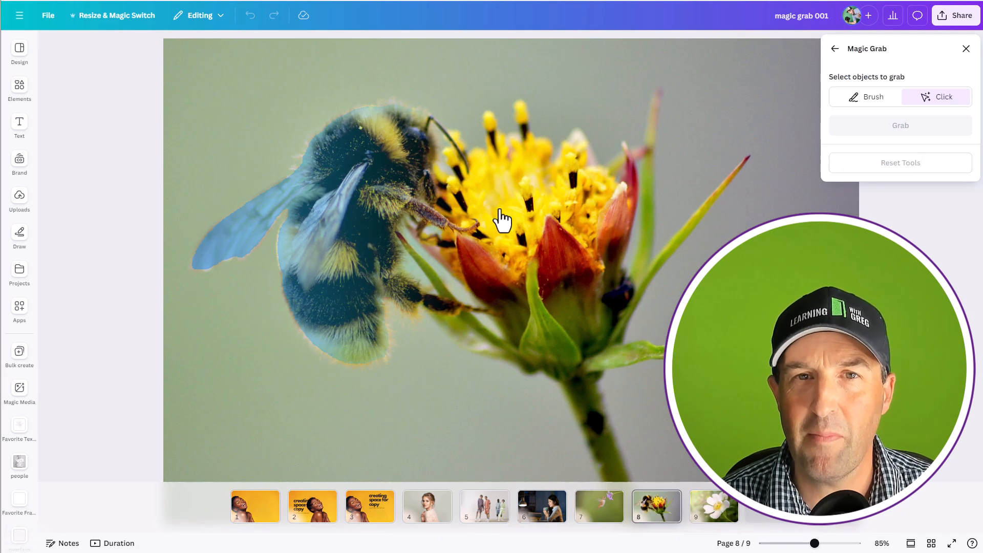
Step: Brush over the bee in the page 8 photo and extract it with Magic Grab
left_click(867, 98)
mouse_move(500, 312)
left_mouse_down()
mouse_move(428, 195)
mouse_move(469, 174)
left_mouse_up()
mouse_move(348, 334)
left_mouse_down()
mouse_move(301, 303)
mouse_move(349, 122)
mouse_move(367, 262)
left_mouse_up()
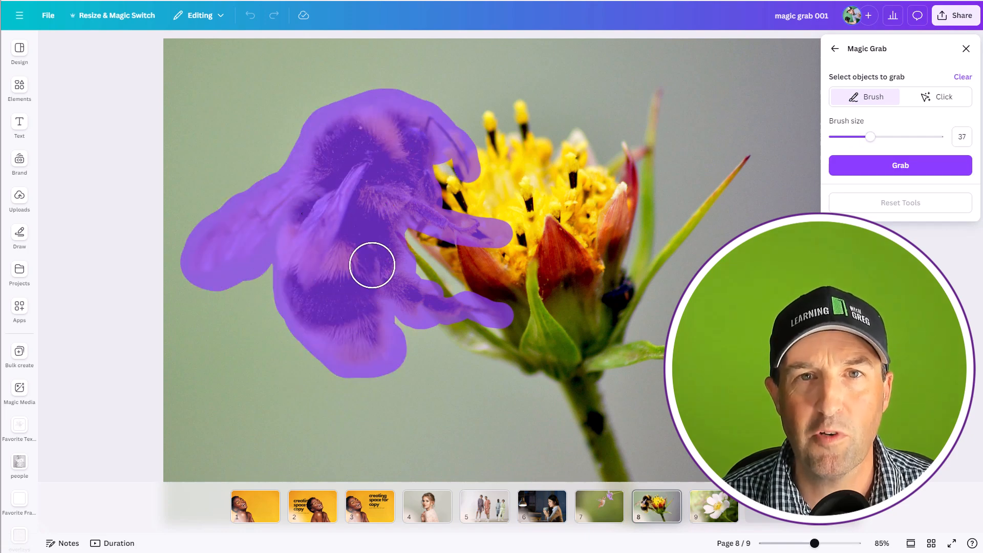
left_click(896, 167)
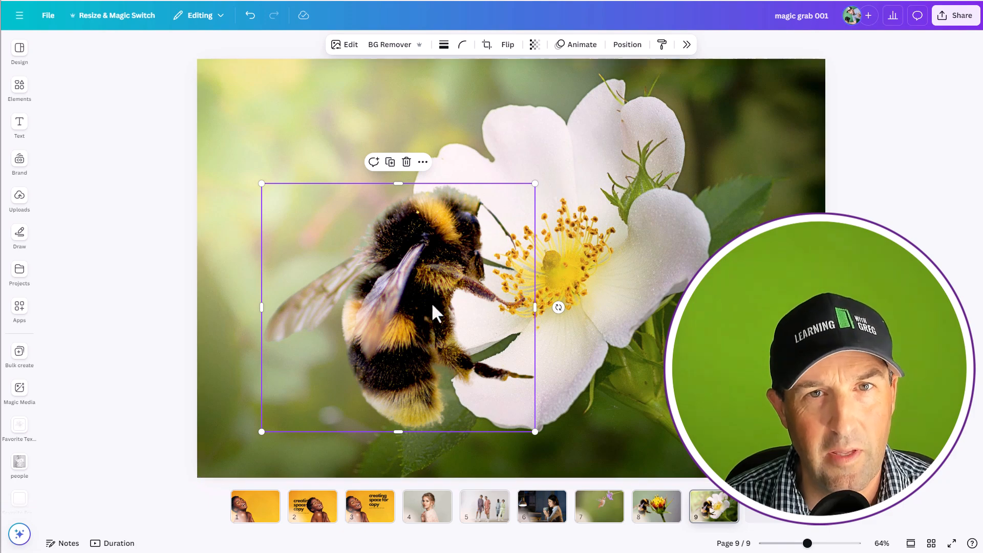
Step: Extract the white flower from the page 9 photo with Magic Grab
left_click(468, 70)
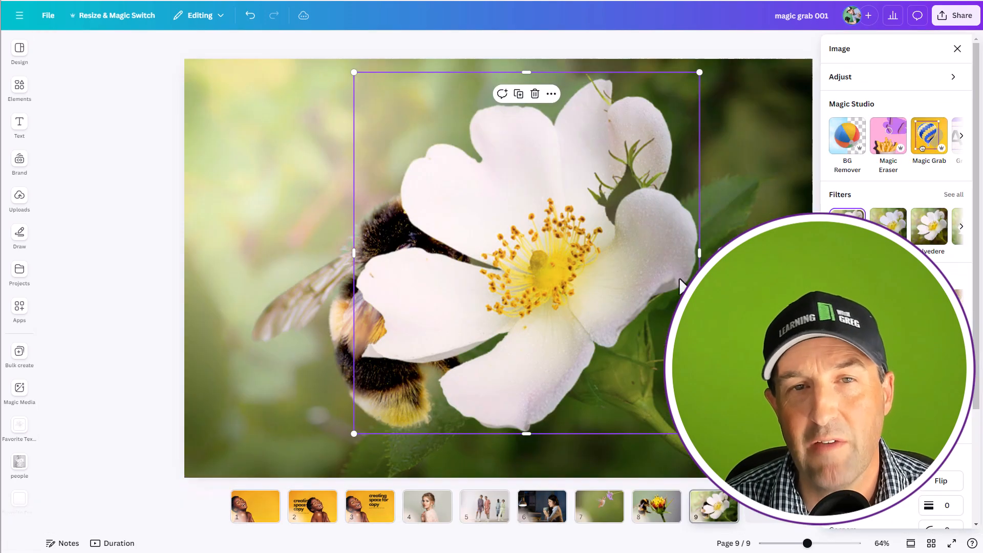
left_click(627, 44)
left_click(896, 143)
Step: Move and flip the bee at the flower on page 9, and lower its layer behind the flower
left_click_drag(407, 332, 607, 251)
left_click(507, 45)
left_click(512, 83)
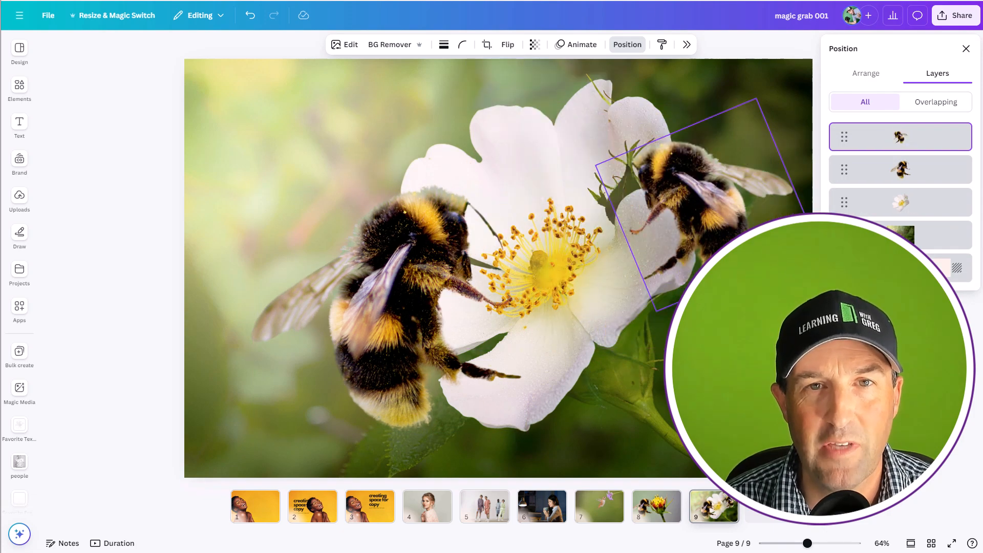
left_click_drag(895, 136, 905, 207)
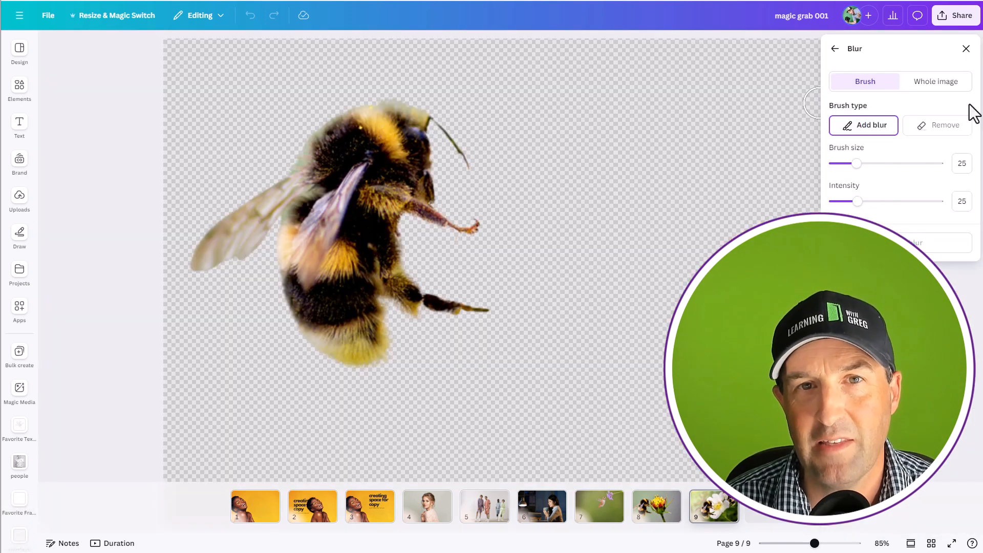
left_click(935, 81)
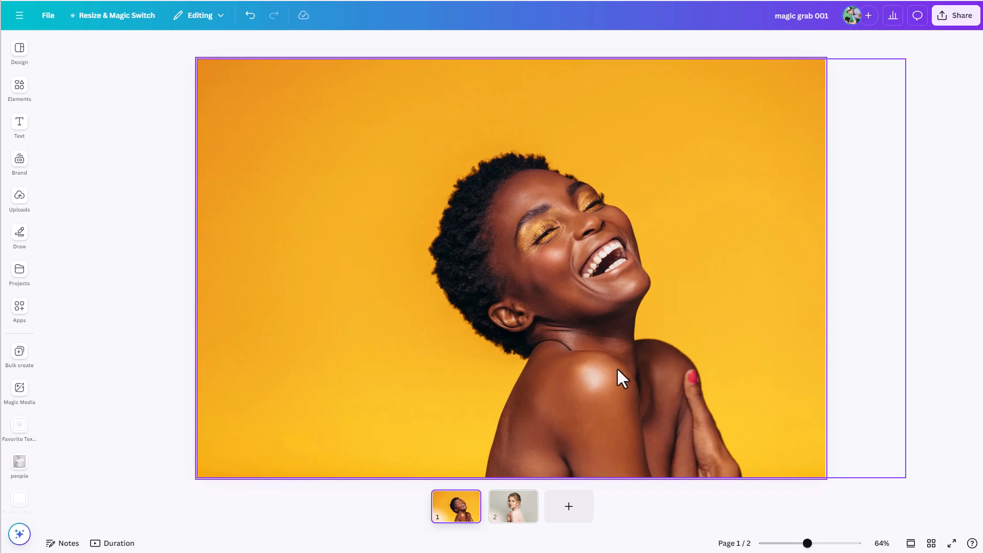
Step: Extract the laughing woman from the orange photo on page 1 with Magic Grab's Click selection
left_click(587, 347)
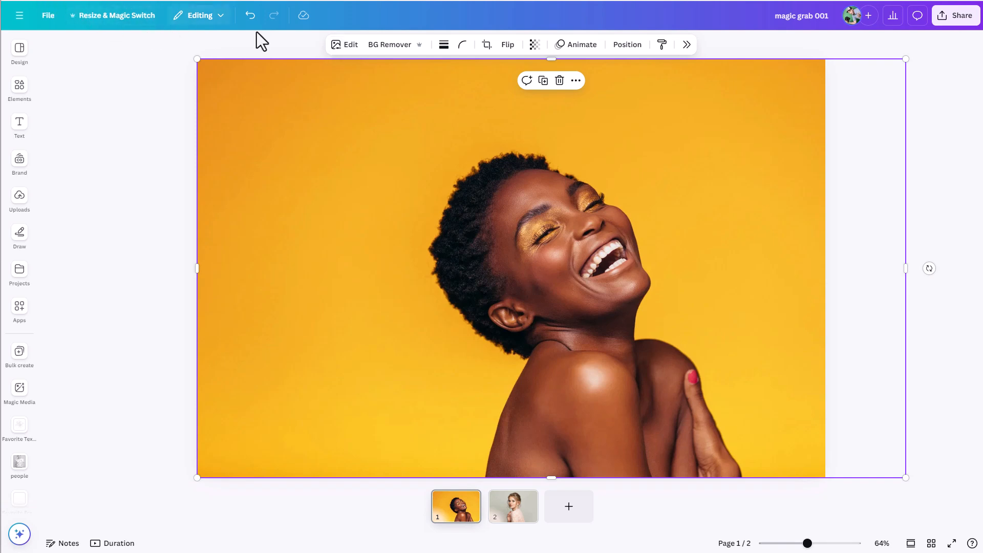
left_click(353, 49)
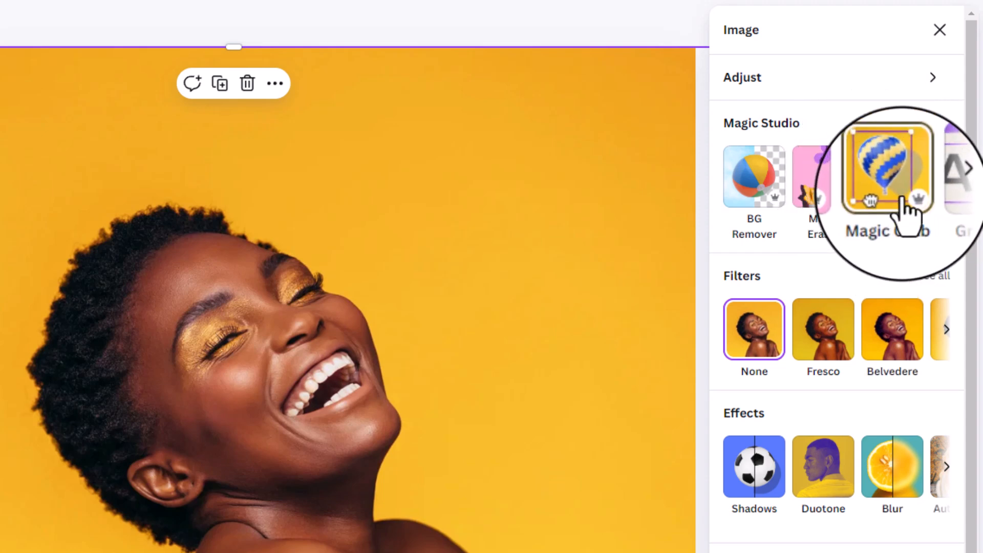
left_click(902, 197)
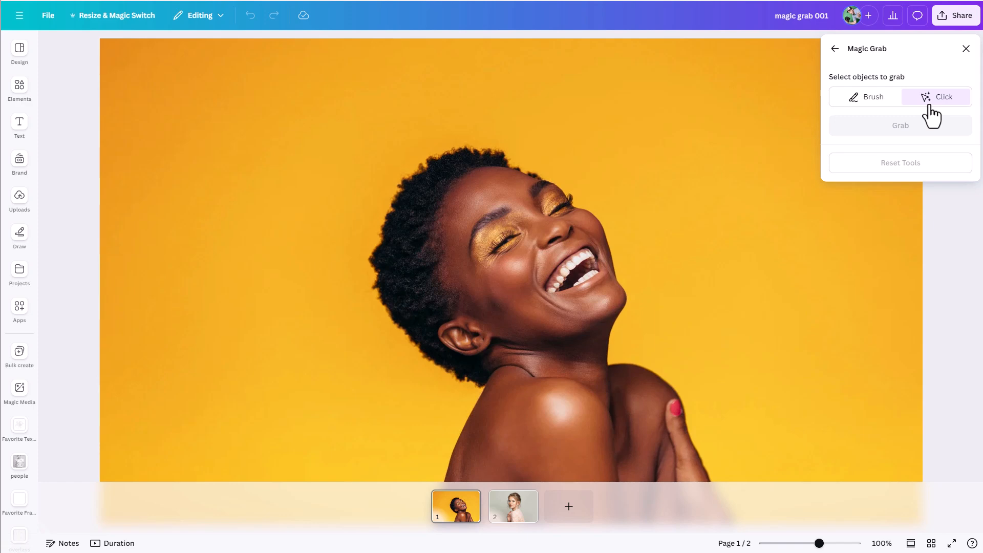
left_click(460, 235)
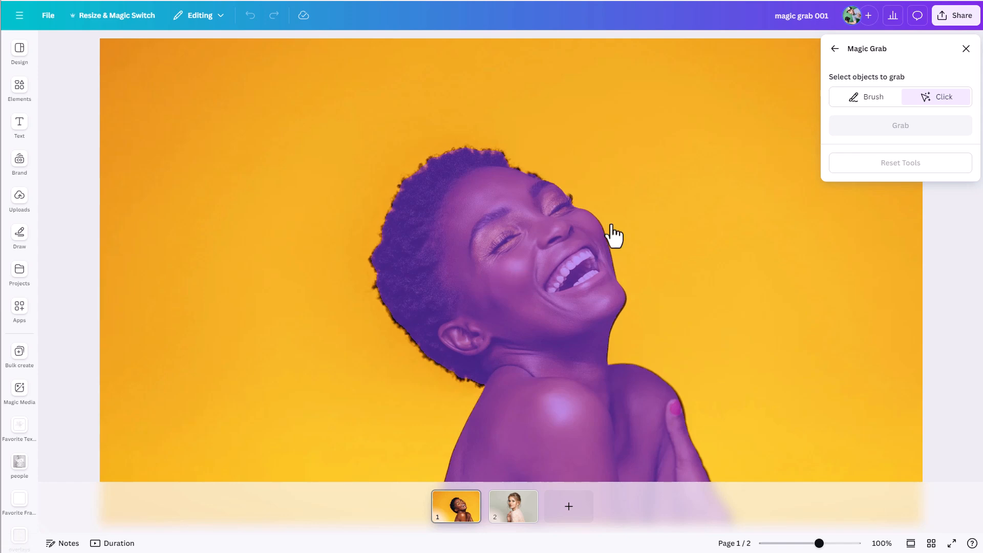
left_click(544, 260)
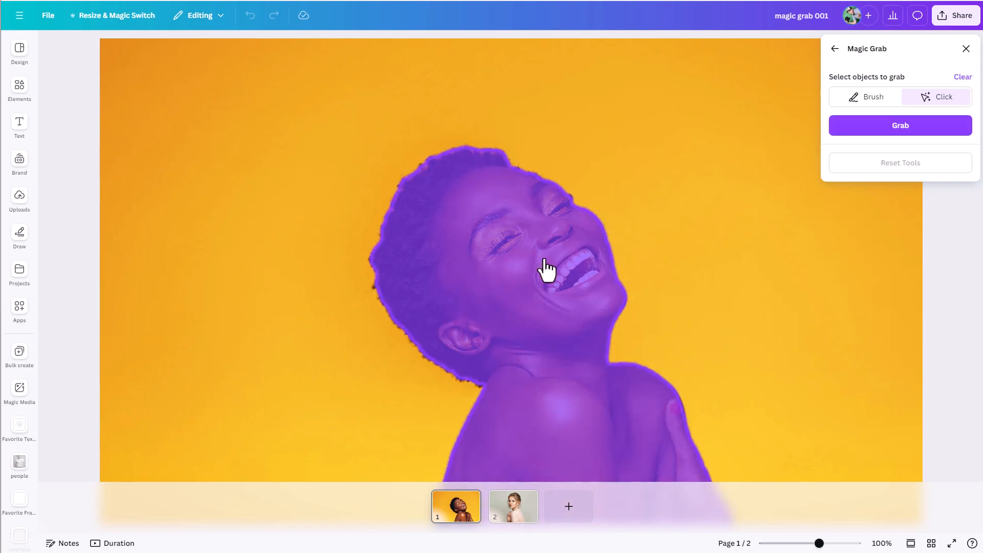
left_click(892, 134)
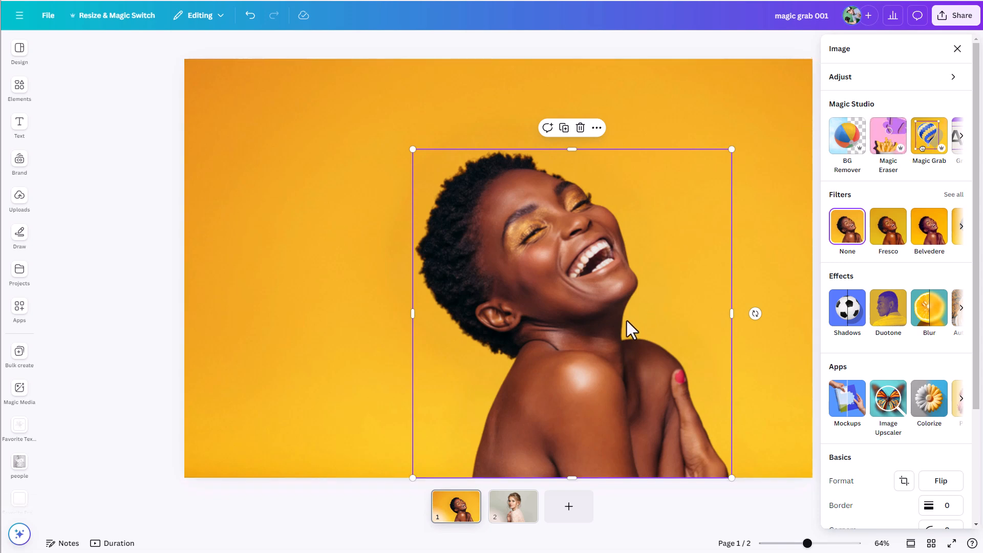
Step: Move the extracted woman to the left side of the photo and show the page's layers
left_click_drag(616, 332, 368, 336)
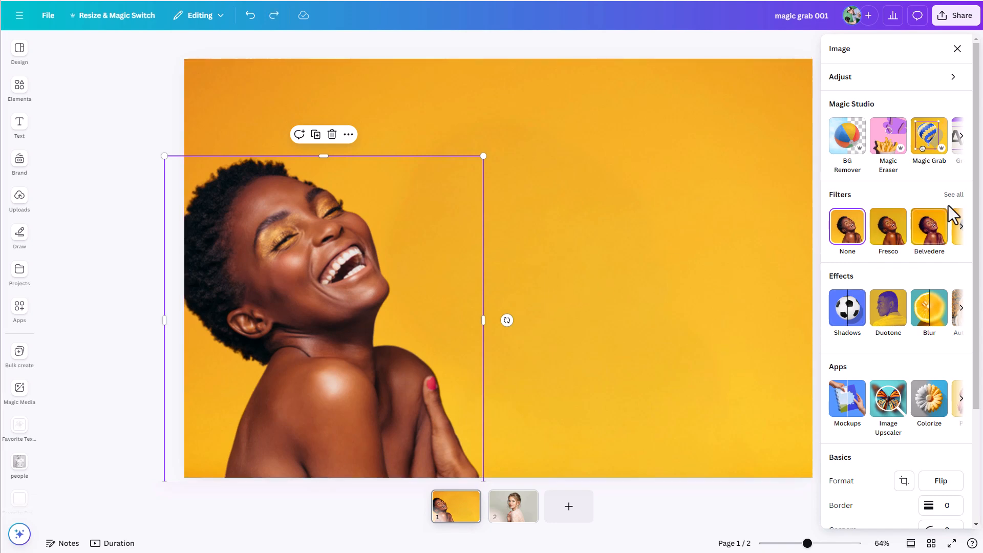
scroll(963, 305, "down", 2)
scroll(963, 304, "down", 1)
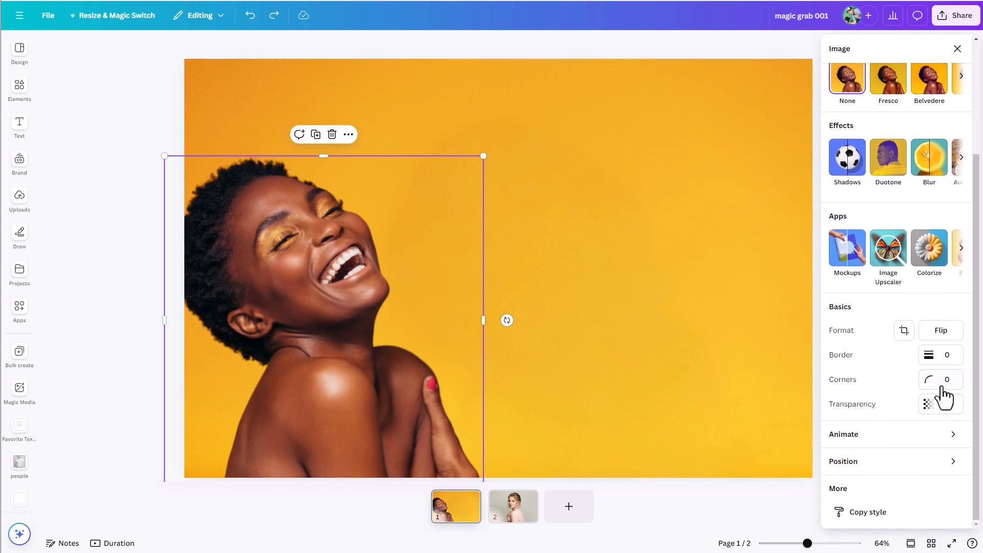
left_click(893, 464)
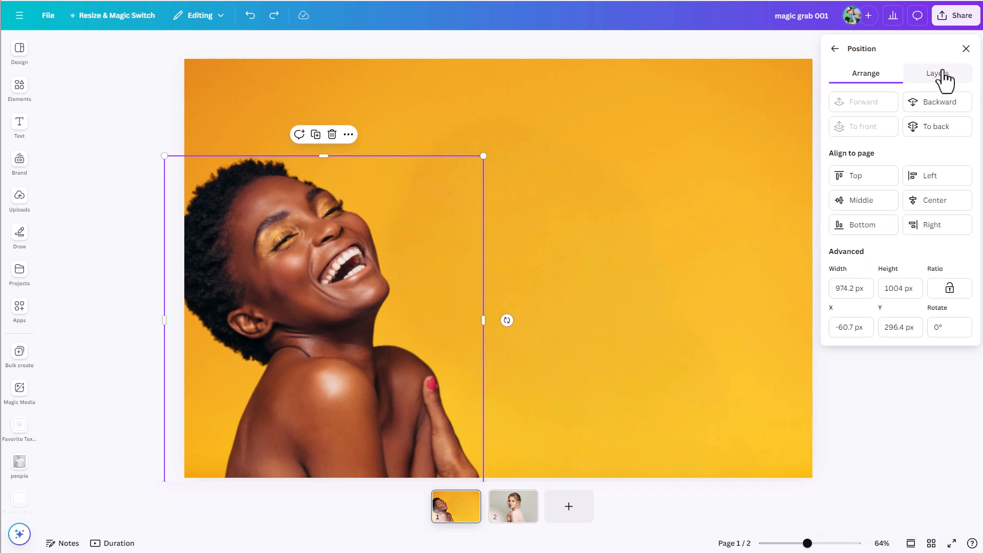
left_click(942, 77)
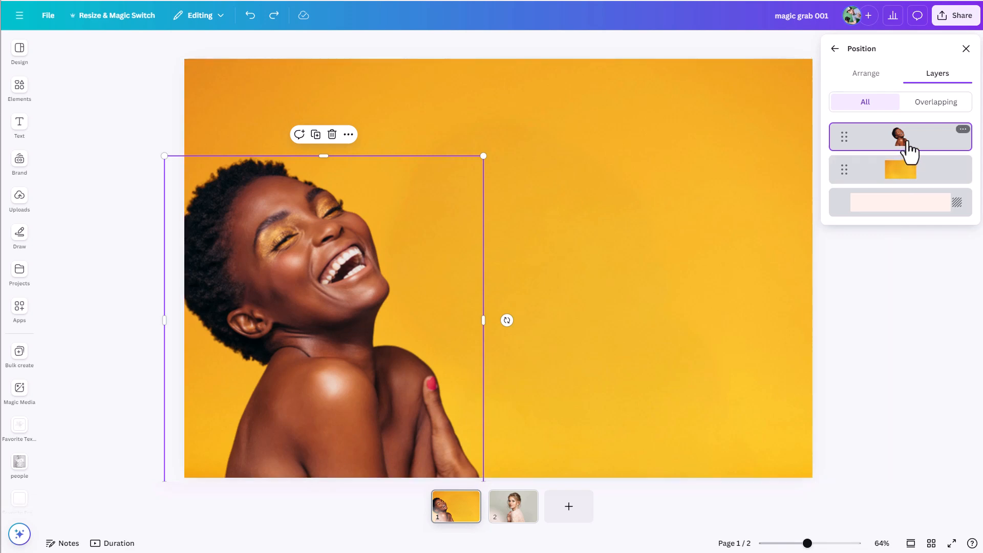
Step: Enlarge the woman slightly and reposition her against the photo's left and bottom edges
left_click_drag(347, 355, 383, 340)
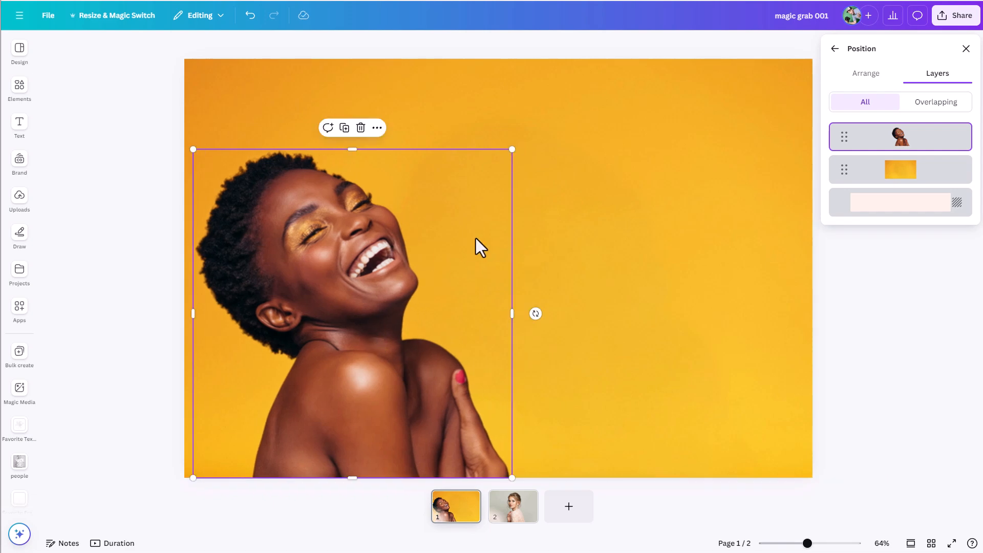
left_click_drag(511, 152, 538, 121)
left_click_drag(485, 235, 461, 219)
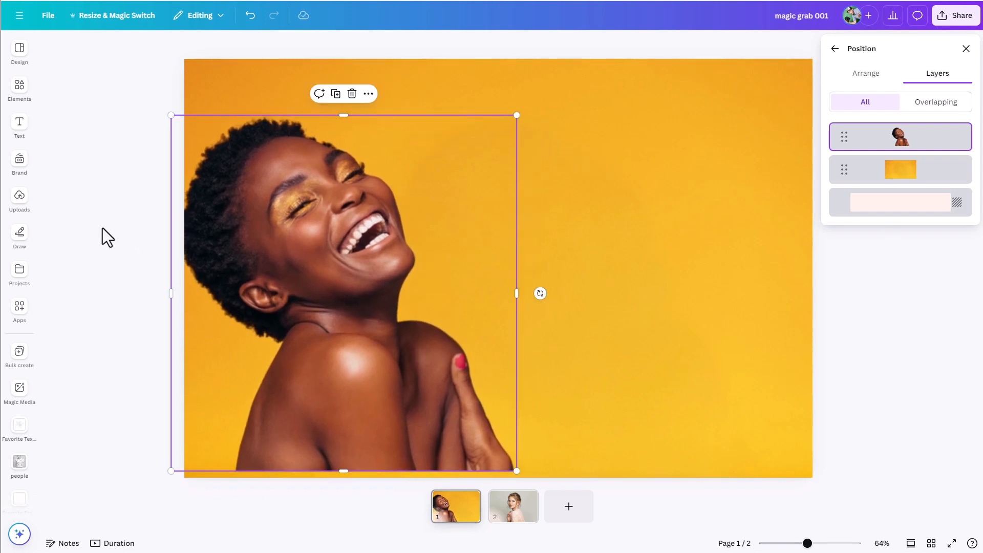
left_click_drag(289, 326, 272, 341)
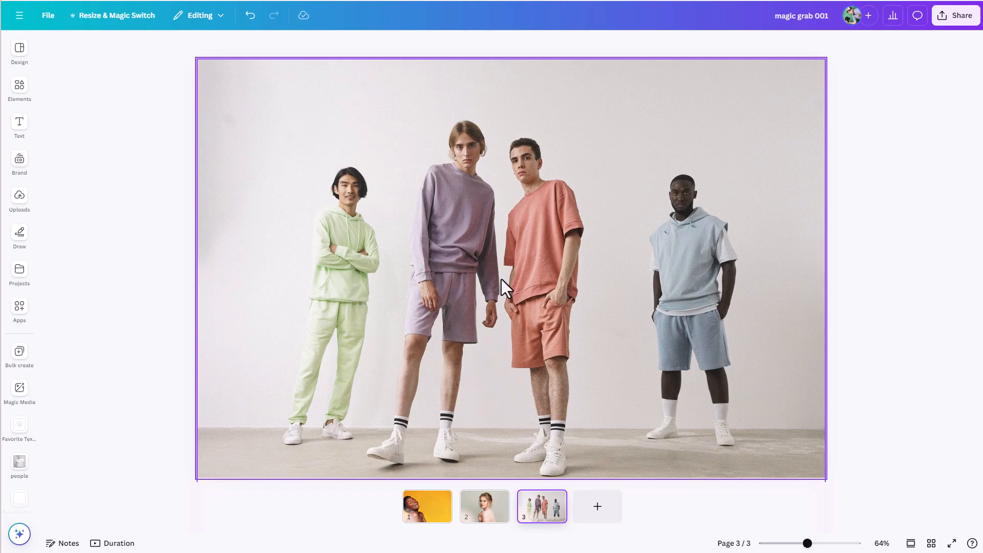
Step: Start Magic Grab on the page 3 group photo and select the man in the green outfit
left_click(446, 300)
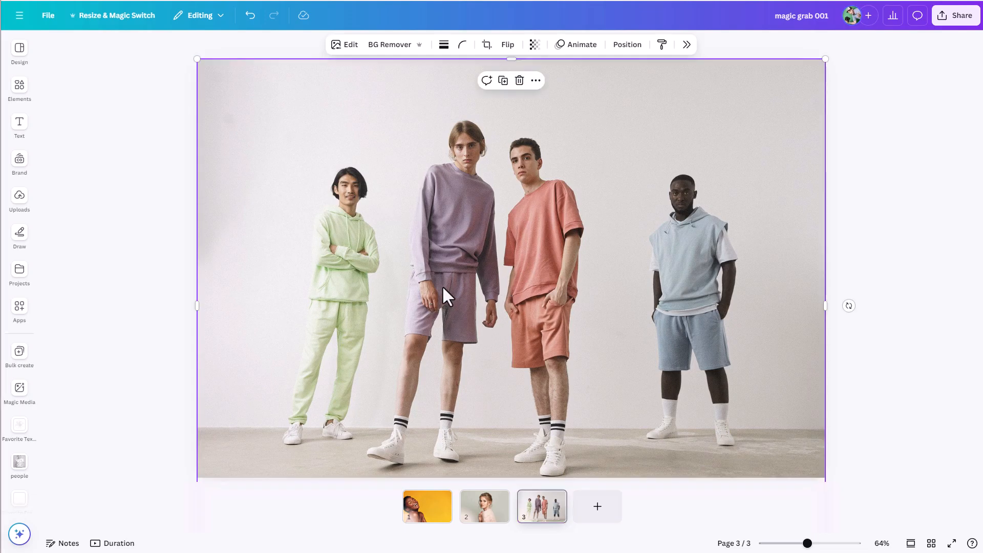
left_click(343, 45)
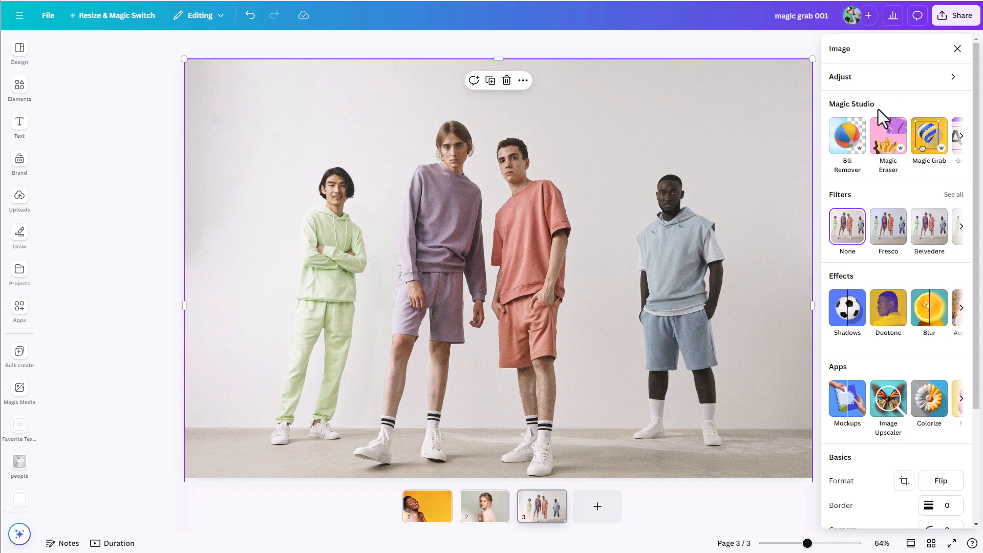
left_click(927, 149)
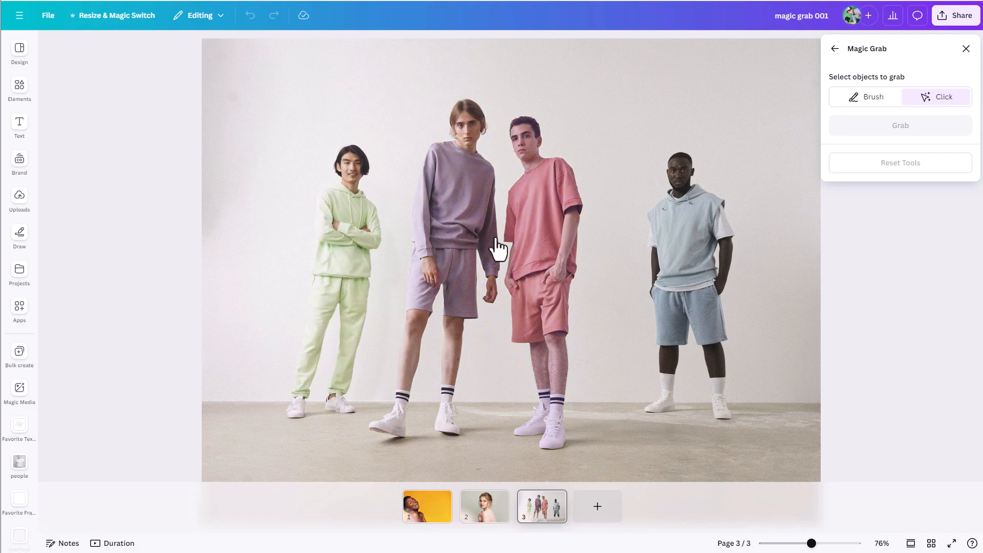
left_click(340, 264)
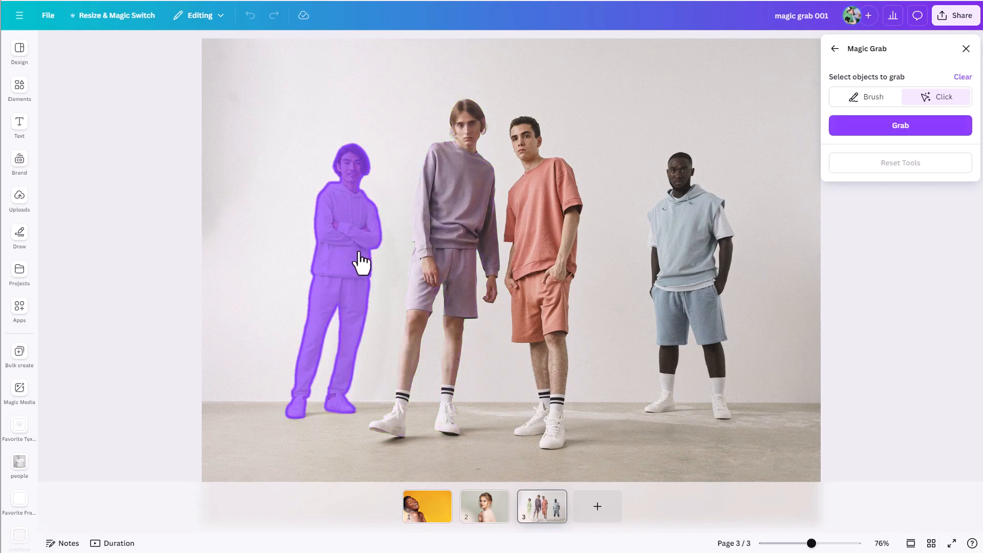
Step: Try adding the men in purple and orange to the Magic Grab selection, and deselect both again
left_click(465, 242)
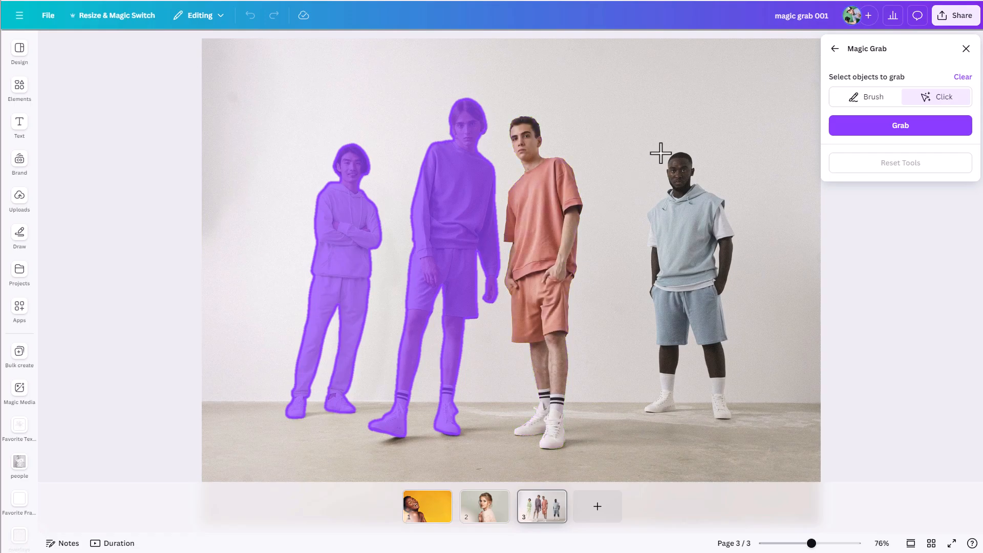
left_click(544, 210)
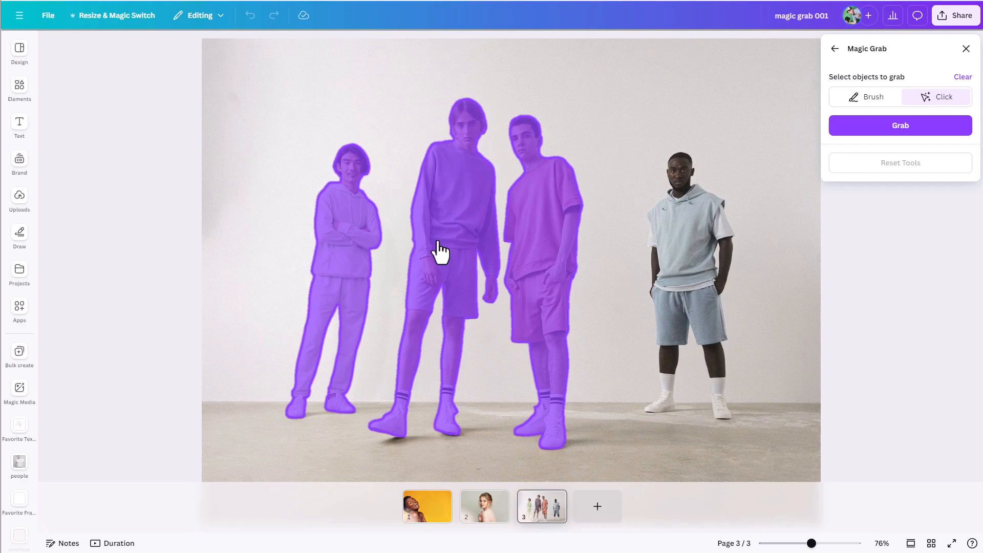
left_click(540, 256)
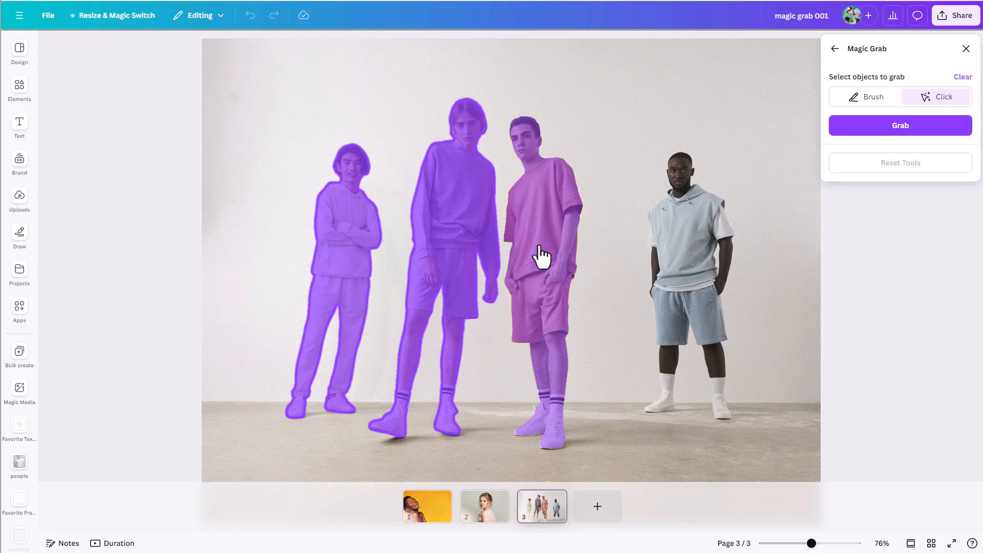
left_click(457, 278)
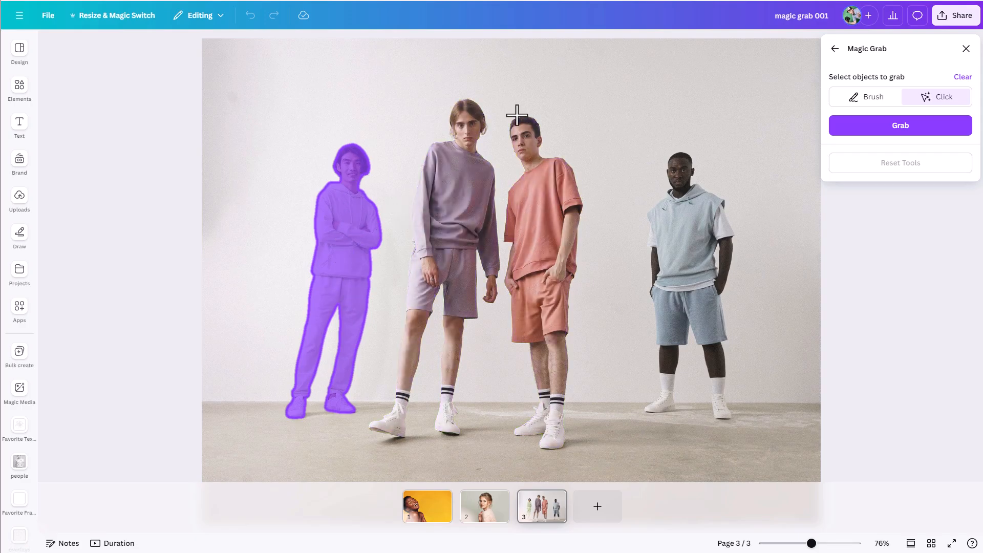
Step: Extract the selected man in green from the group photo and close the image editing options
left_click(883, 126)
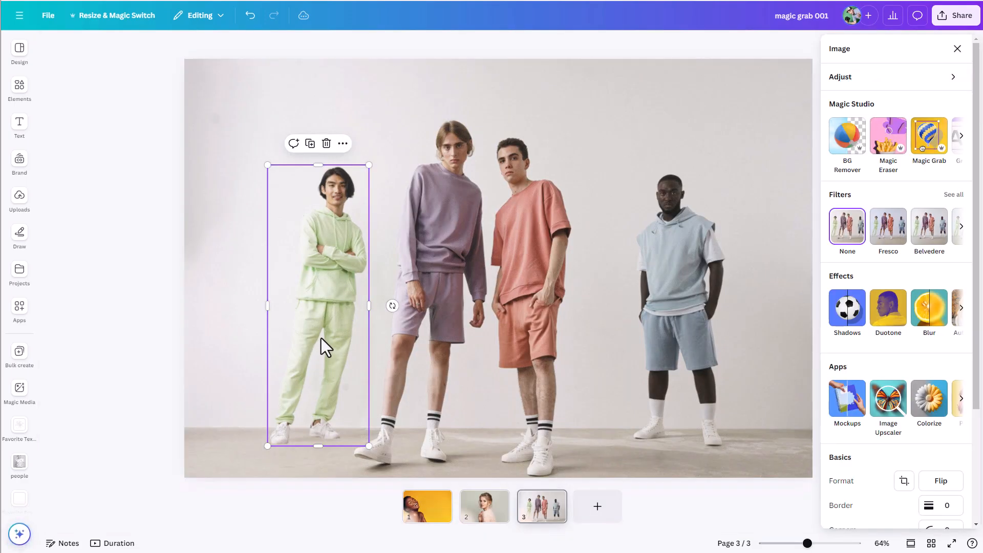
scroll(880, 482, "down", 3)
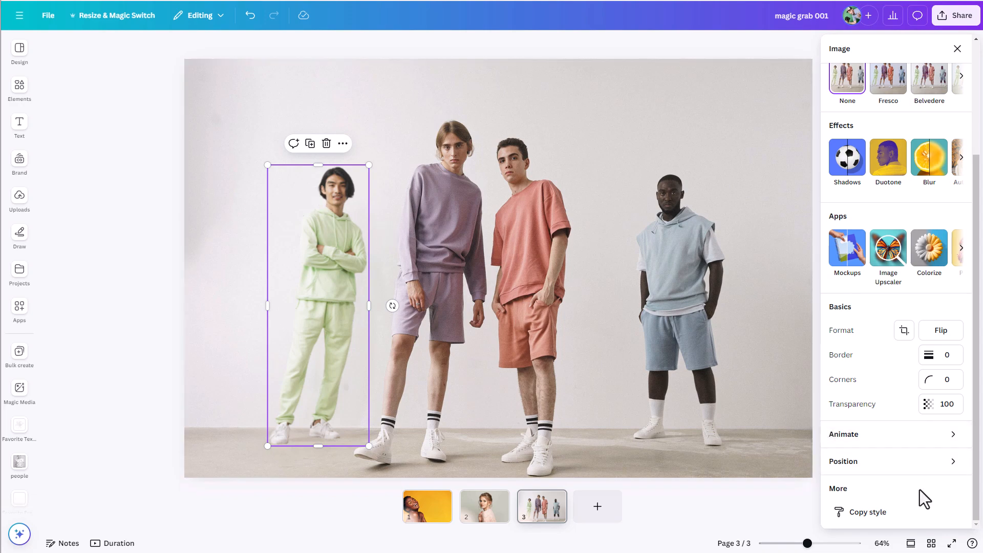
left_click(956, 49)
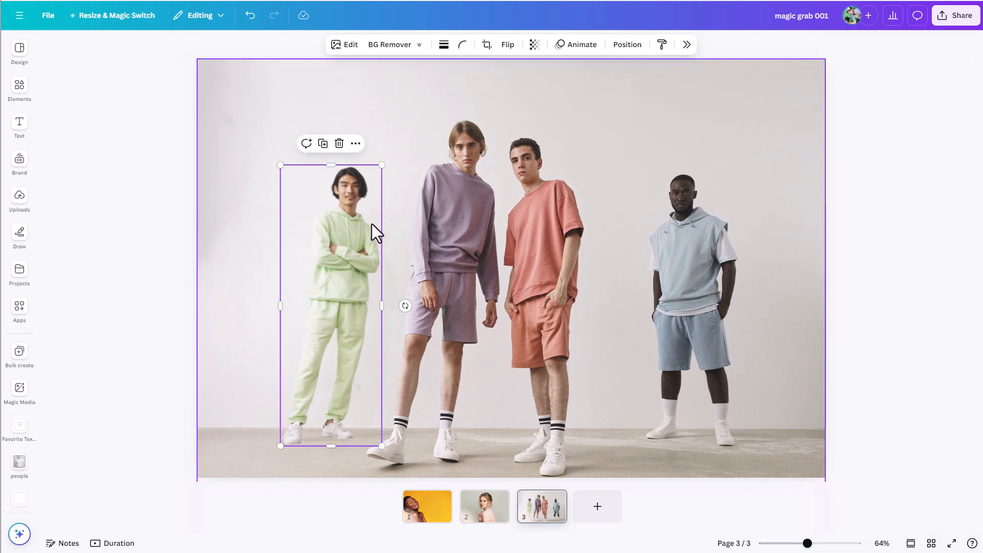
Step: Show the page's layers and move the man in green across the photo, beside the man in blue
left_click(637, 47)
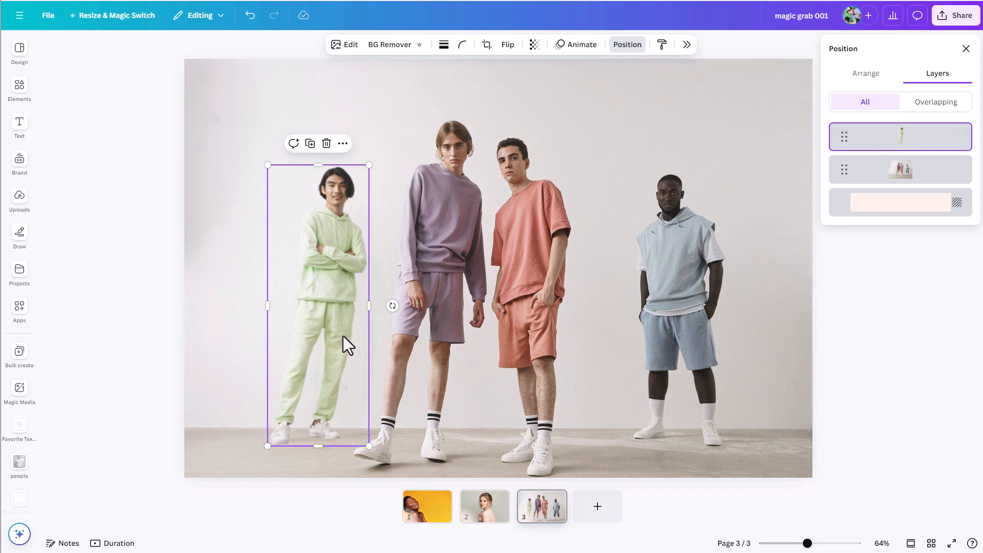
left_click_drag(297, 355, 696, 361)
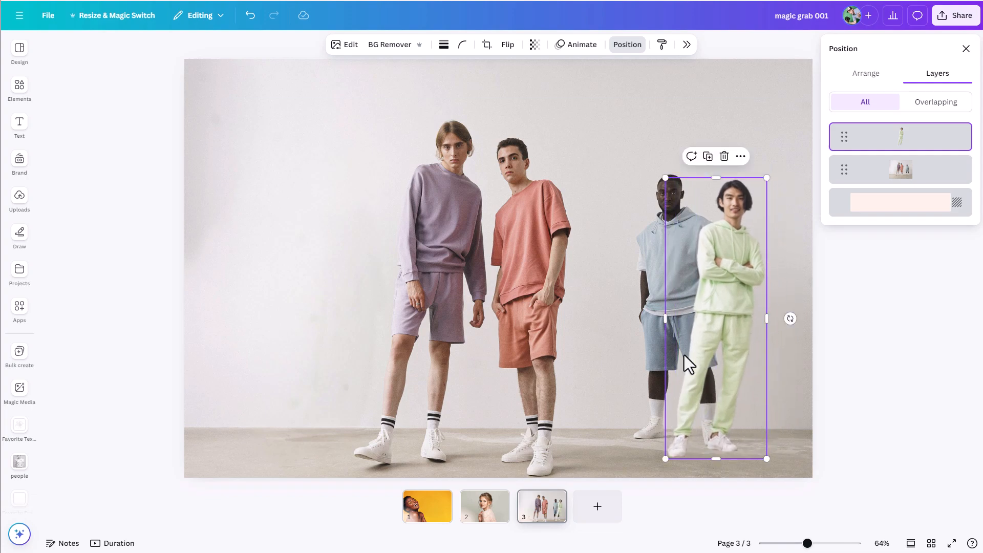
left_click(267, 263)
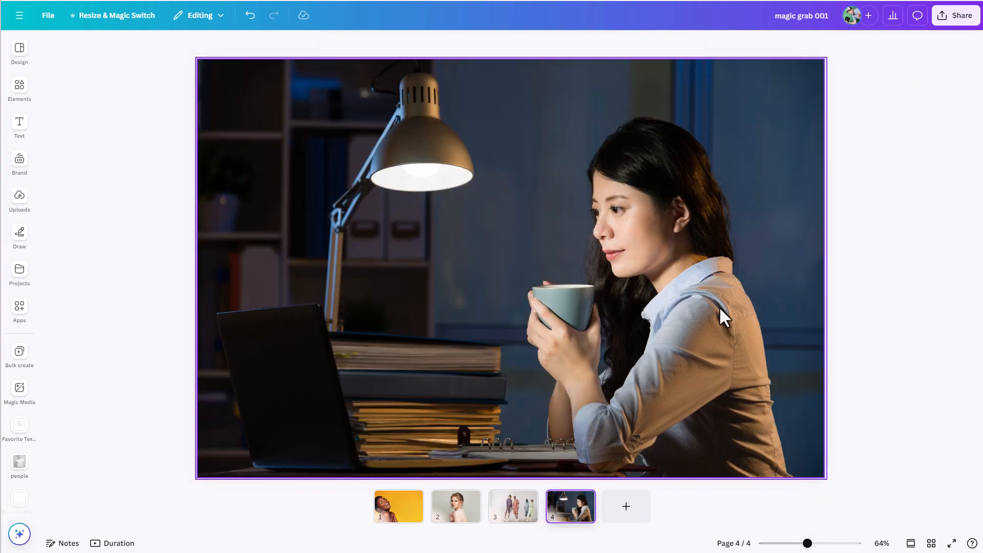
Step: Open Magic Grab for the page 4 photo of the woman at her desk
left_click(541, 294)
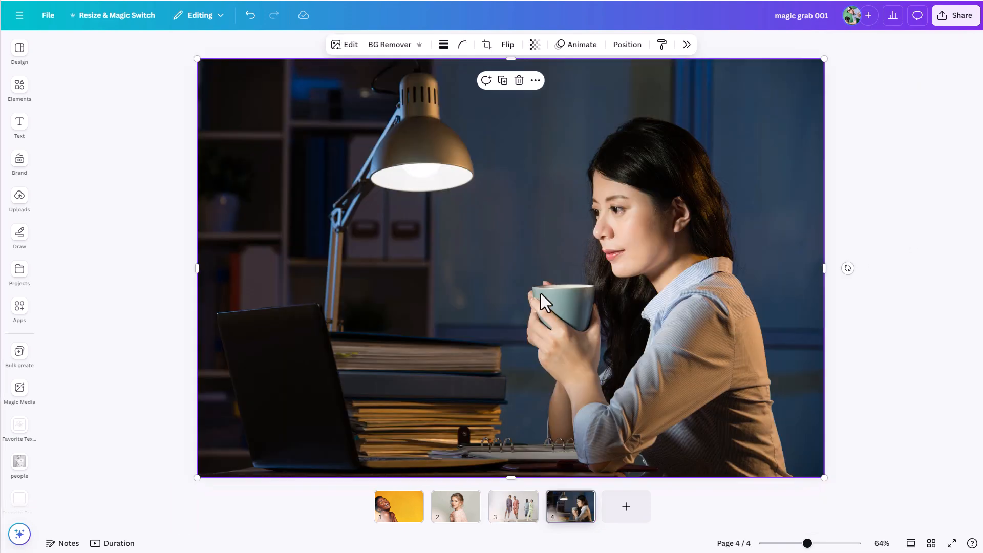
left_click(350, 47)
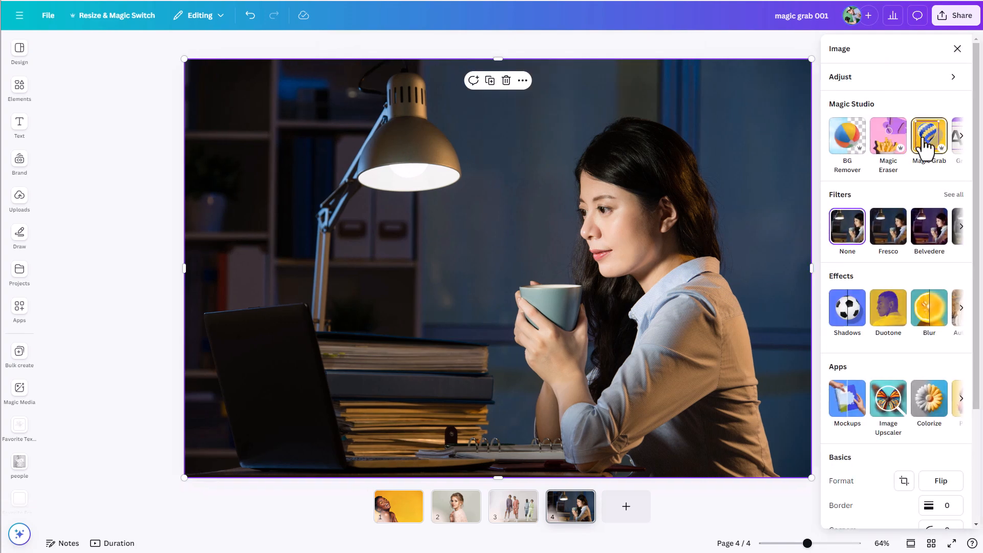
left_click(927, 145)
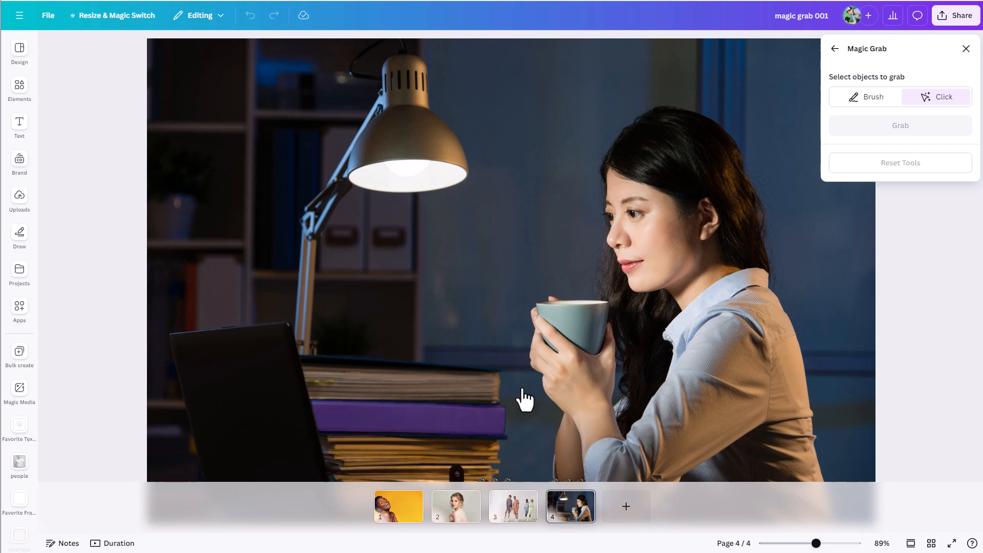
Step: Try click-selecting the woman and her cup, switch briefly to brush selection and back, and deselect both
left_click(725, 351)
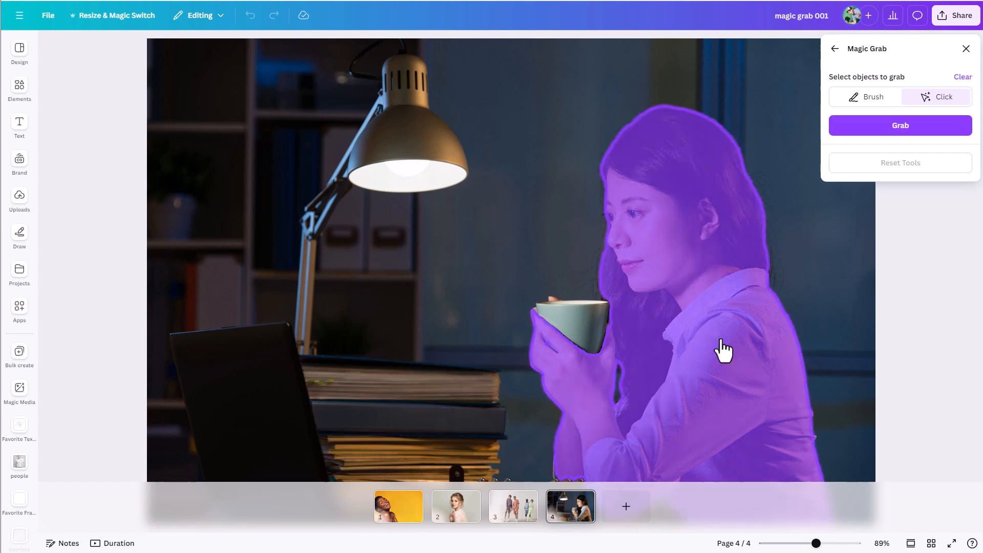
left_click(587, 336)
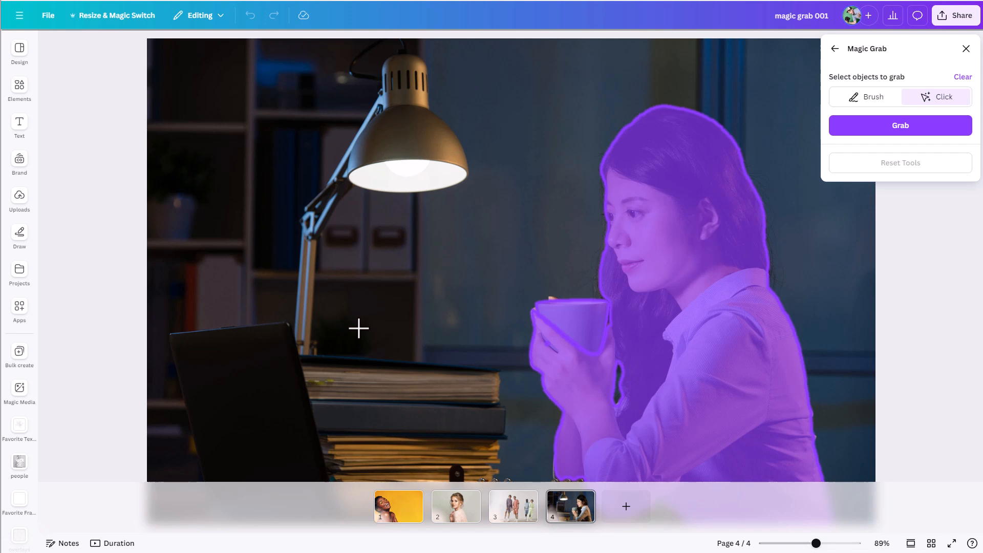
left_click(869, 100)
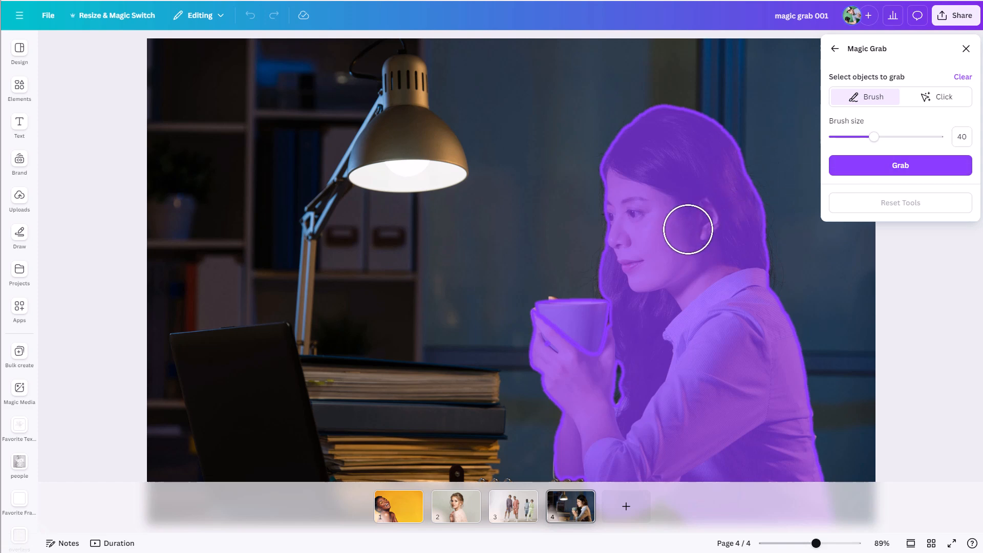
left_click(912, 102)
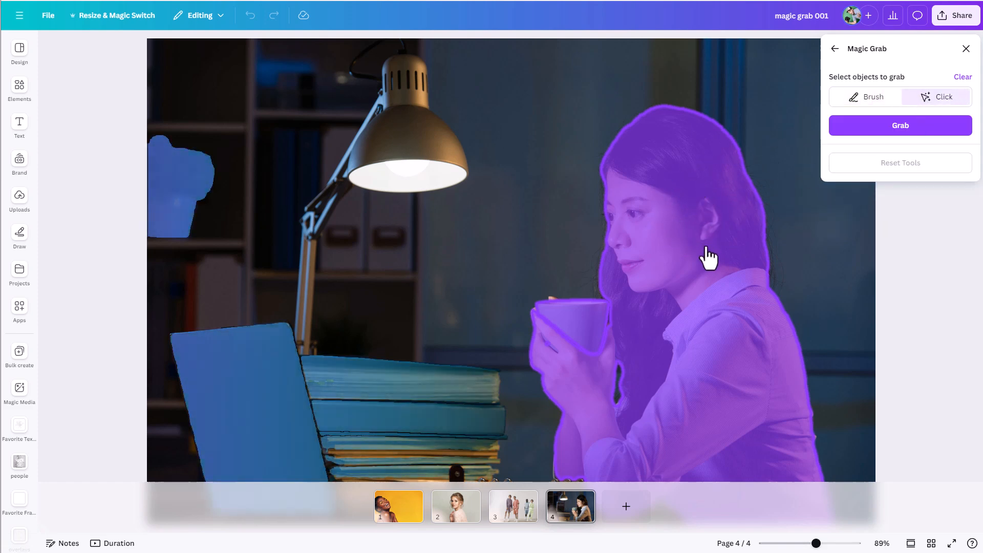
left_click(673, 246)
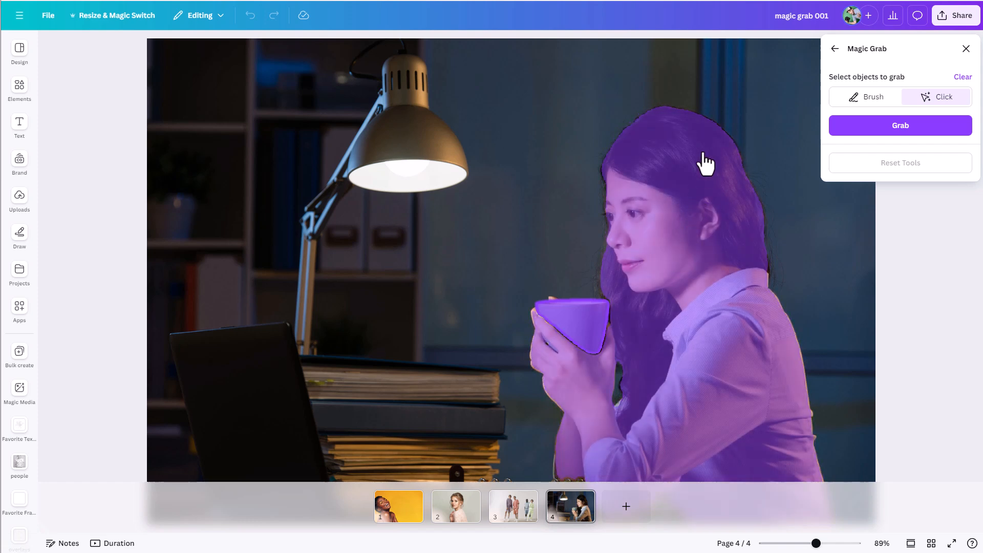
left_click(599, 327)
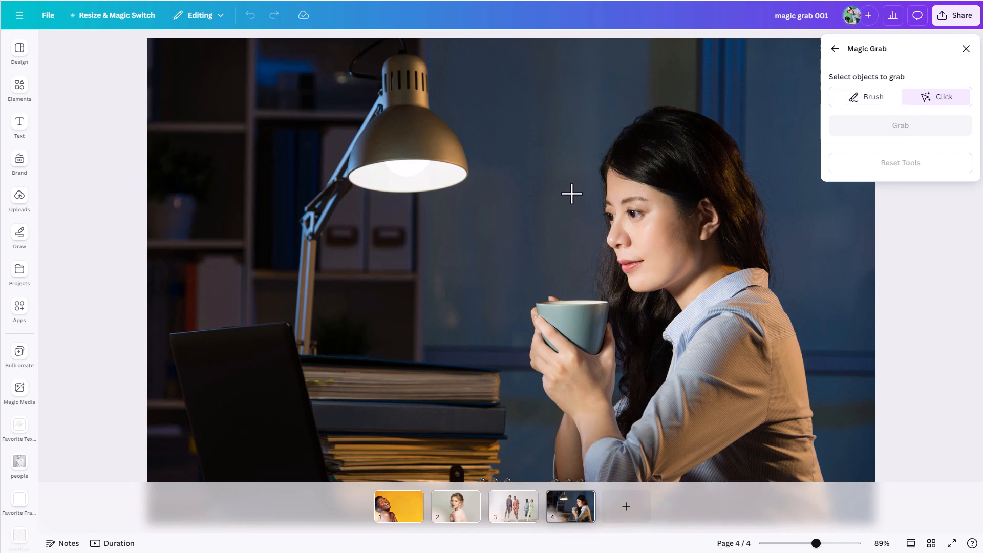
Step: Brush over the desk lamp to extract it with Magic Grab, and move it around within the photo
left_click(872, 107)
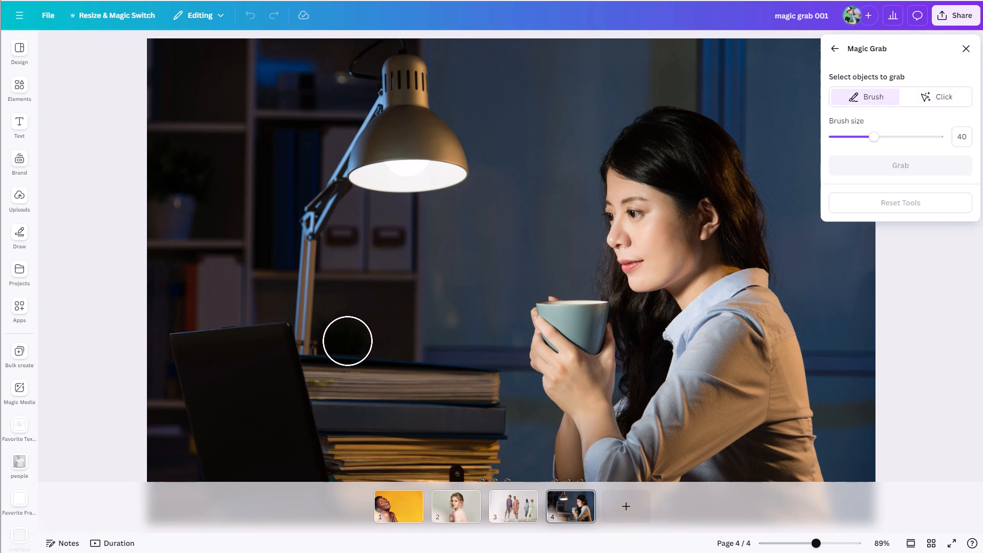
left_click_drag(309, 343, 319, 196)
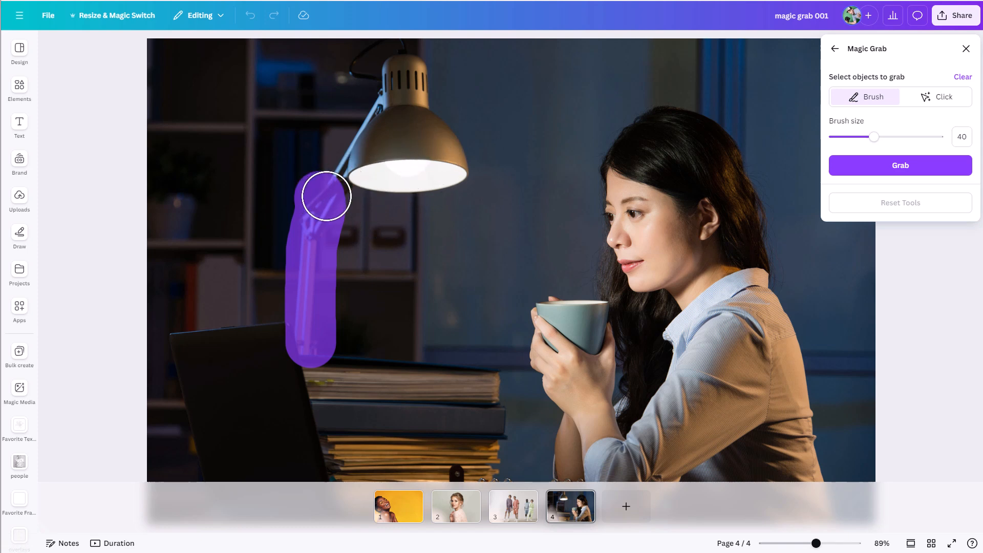
mouse_move(331, 183)
left_mouse_down()
mouse_move(358, 169)
mouse_move(446, 169)
left_mouse_up()
mouse_move(435, 146)
left_mouse_down()
mouse_move(406, 60)
mouse_move(396, 51)
mouse_move(369, 55)
mouse_move(392, 84)
mouse_move(393, 104)
mouse_move(350, 169)
mouse_move(408, 143)
left_mouse_up()
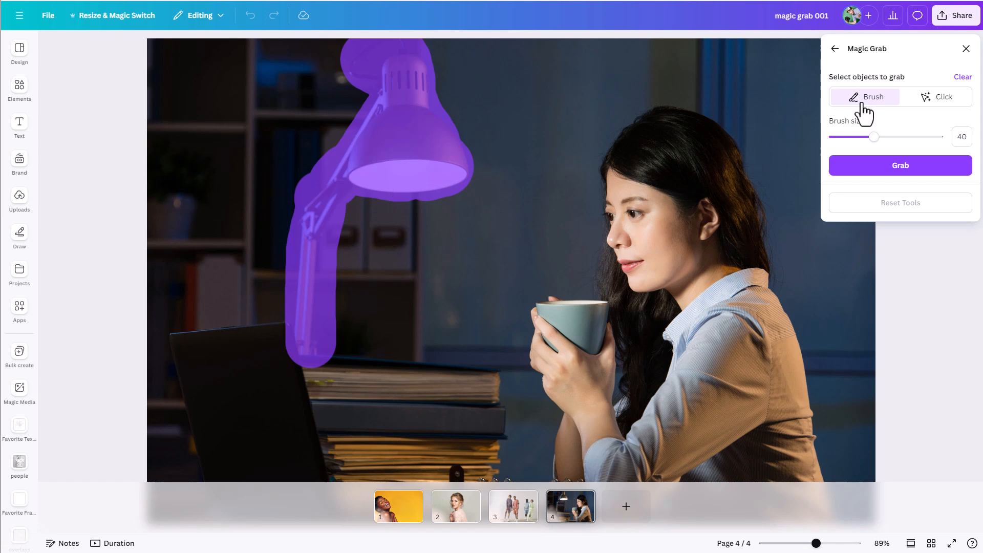
left_click(874, 177)
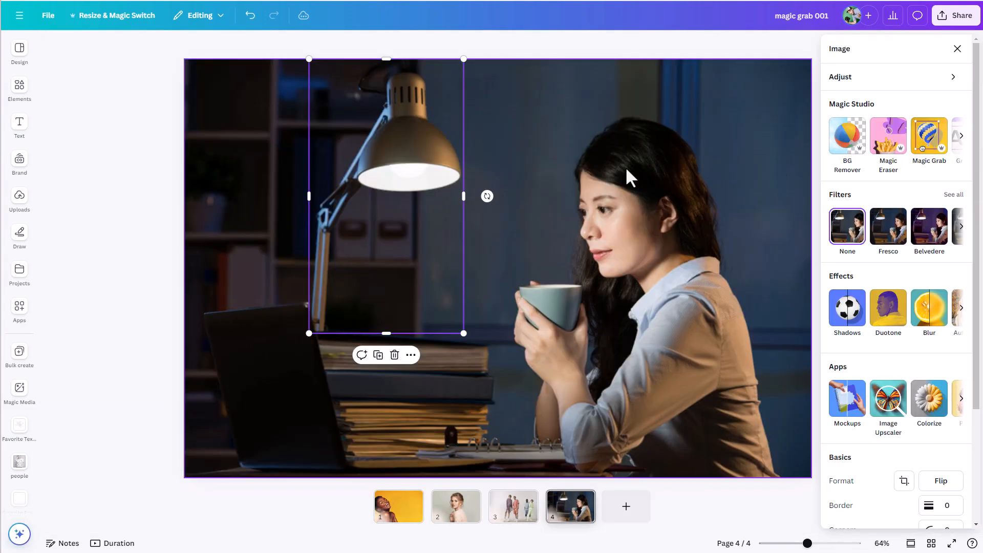
left_click_drag(408, 182, 535, 226)
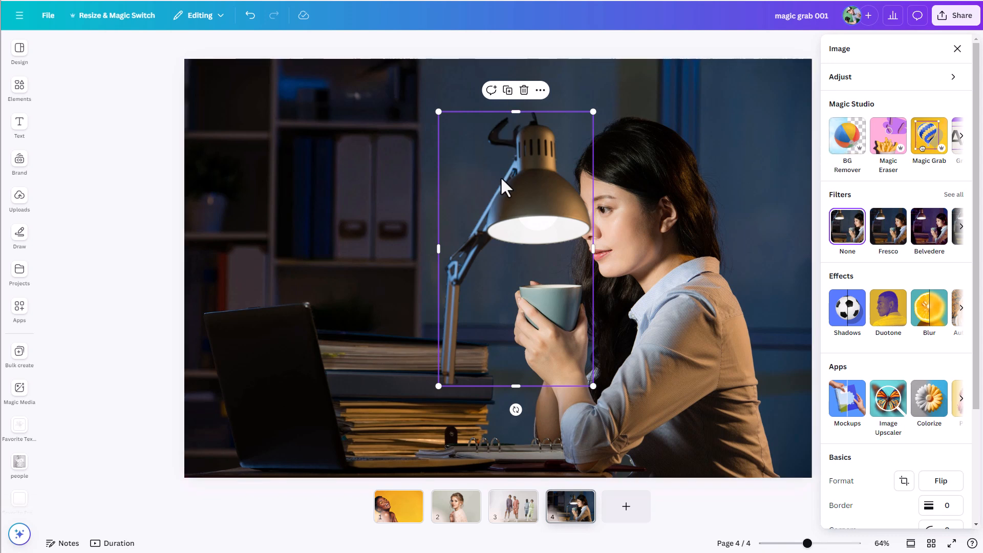
left_click_drag(512, 243, 243, 262)
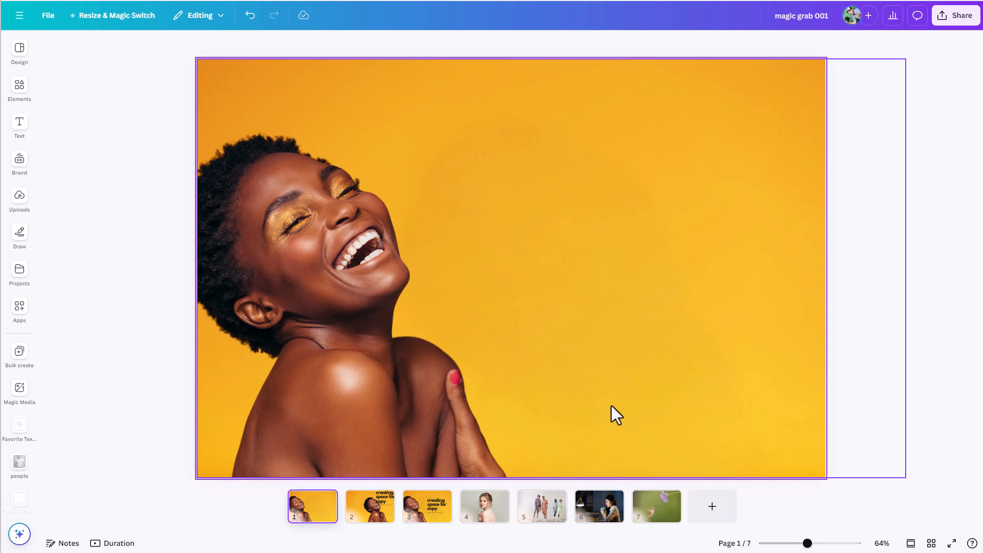
Step: Move page 2's heading group to the left half, overlapping the woman's hair, and shift page 3's heading group higher
left_click(372, 512)
left_click_drag(646, 174, 361, 265)
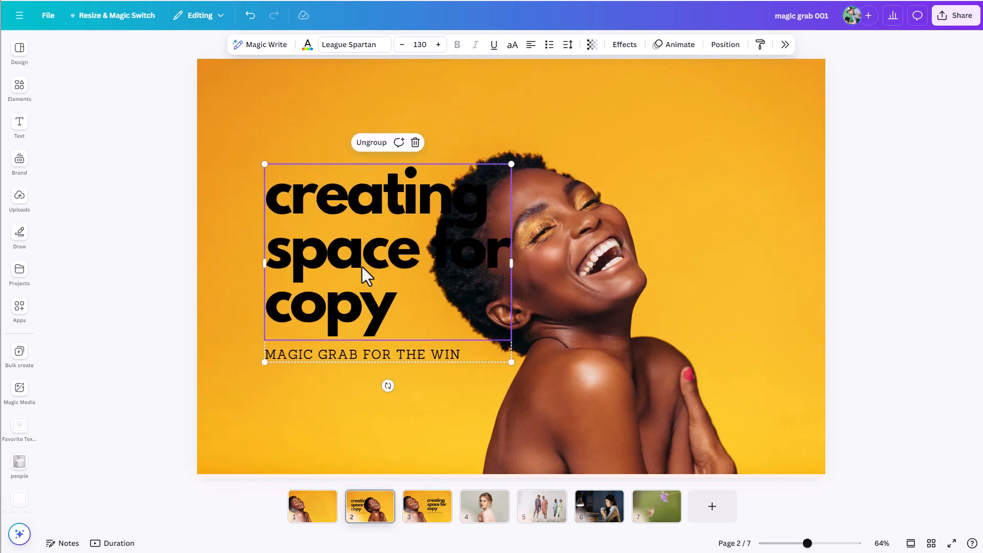
left_click(443, 503)
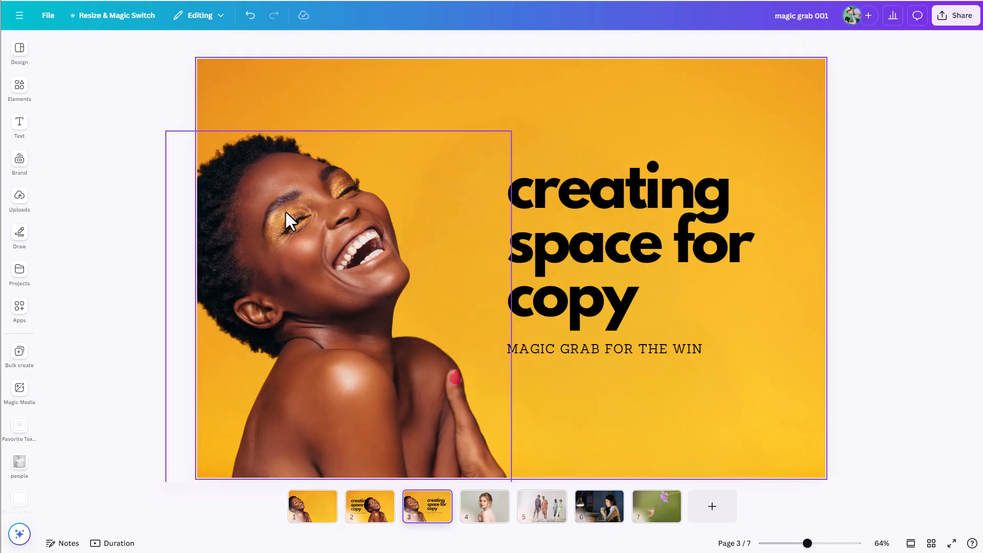
left_click_drag(603, 267, 592, 203)
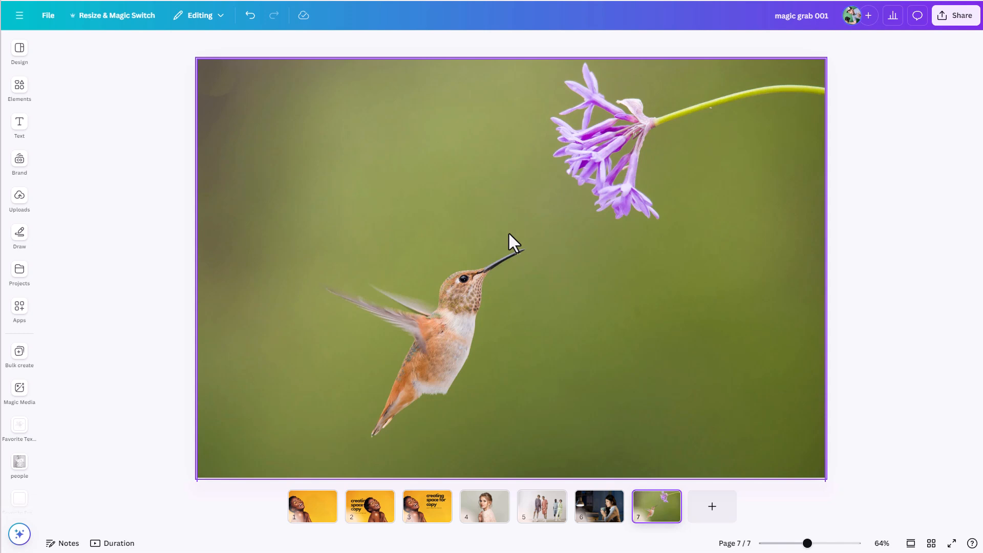
Step: Select the hummingbird in the page 7 photo with Magic Grab and extract it
left_click(459, 266)
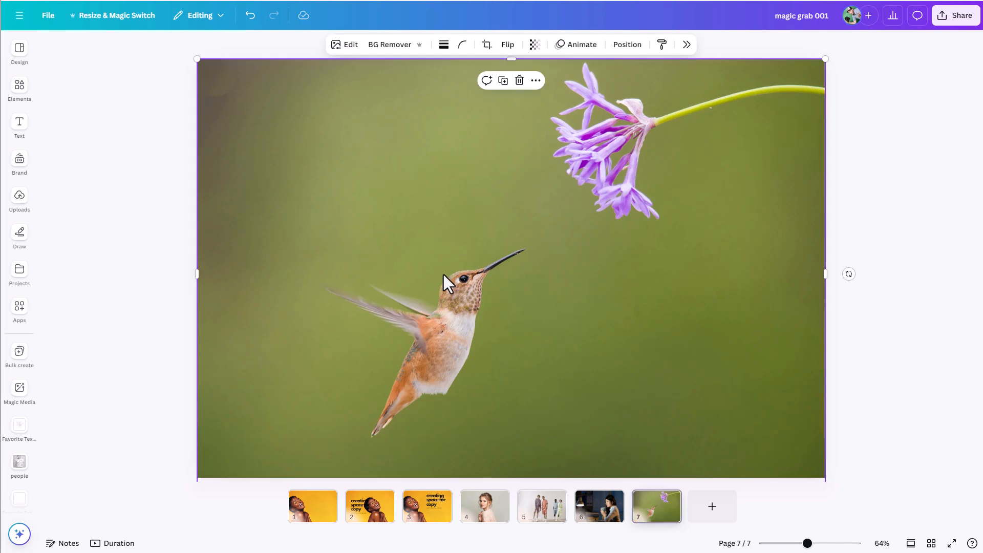
left_click(357, 44)
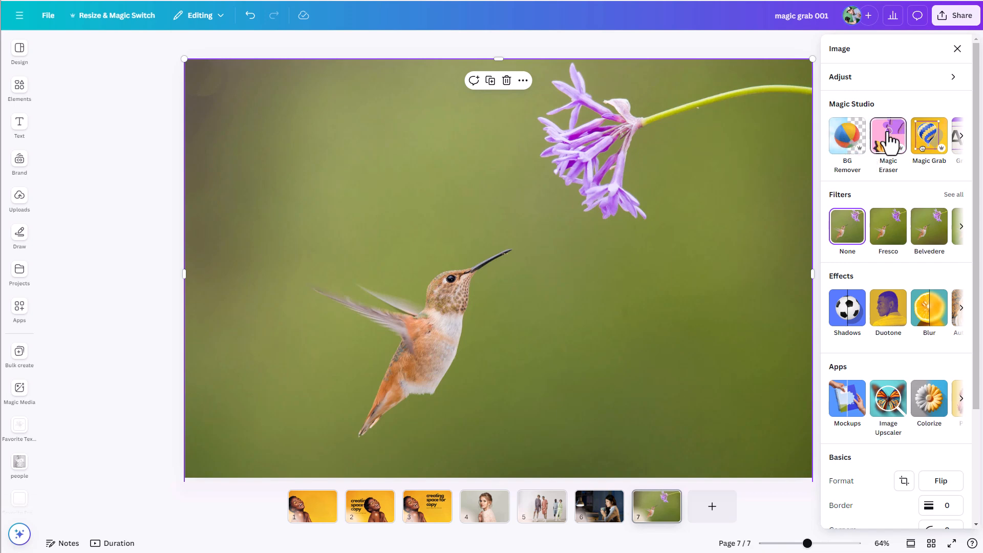
left_click(927, 137)
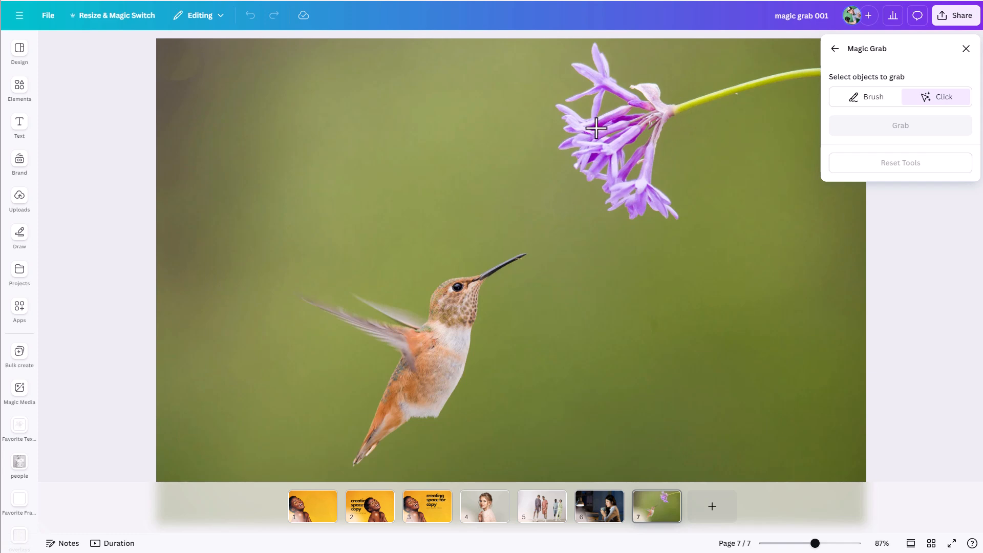
left_click(441, 361)
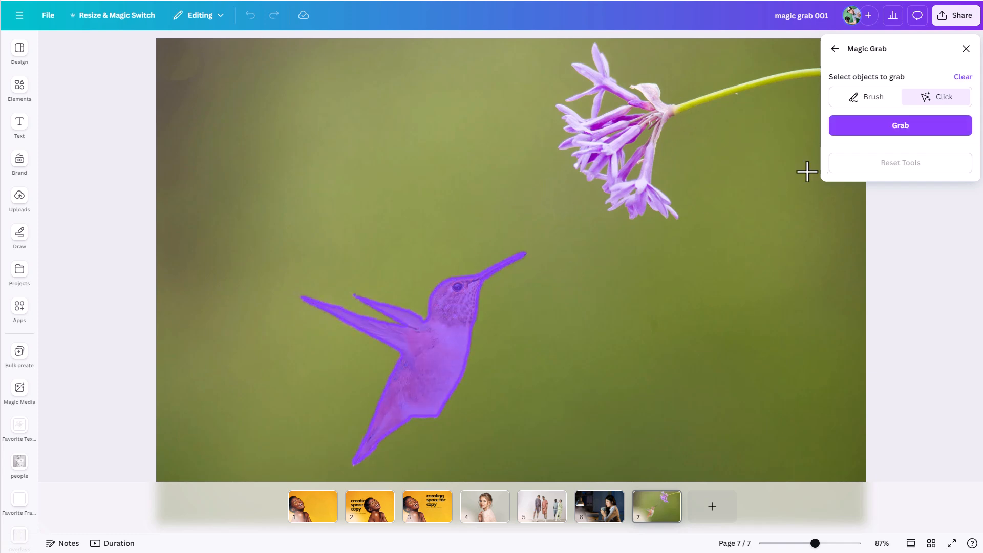
left_click(913, 127)
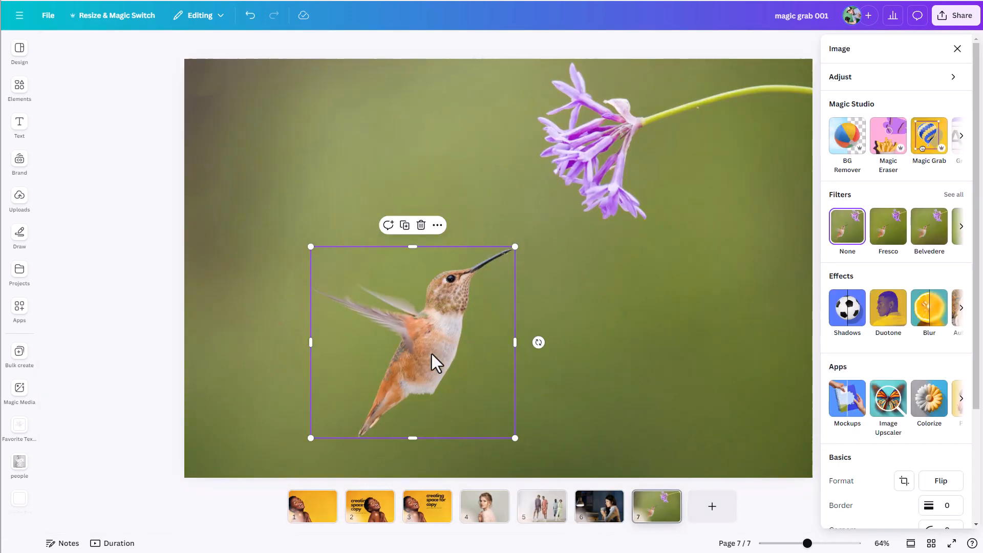
Step: Move the hummingbird up toward the purple flower, placing its beak tip just short of the petals
left_click_drag(432, 354, 498, 252)
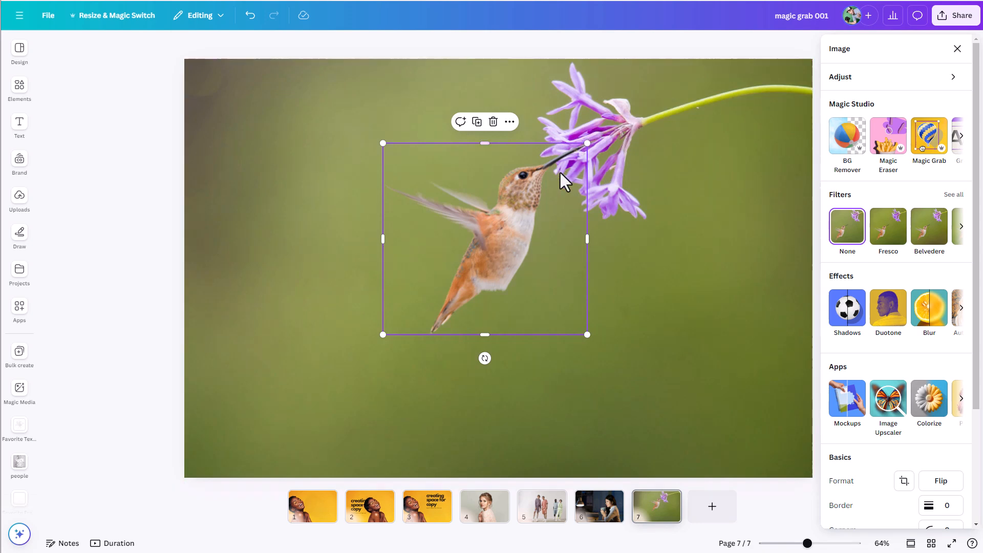
left_click_drag(546, 181, 527, 194)
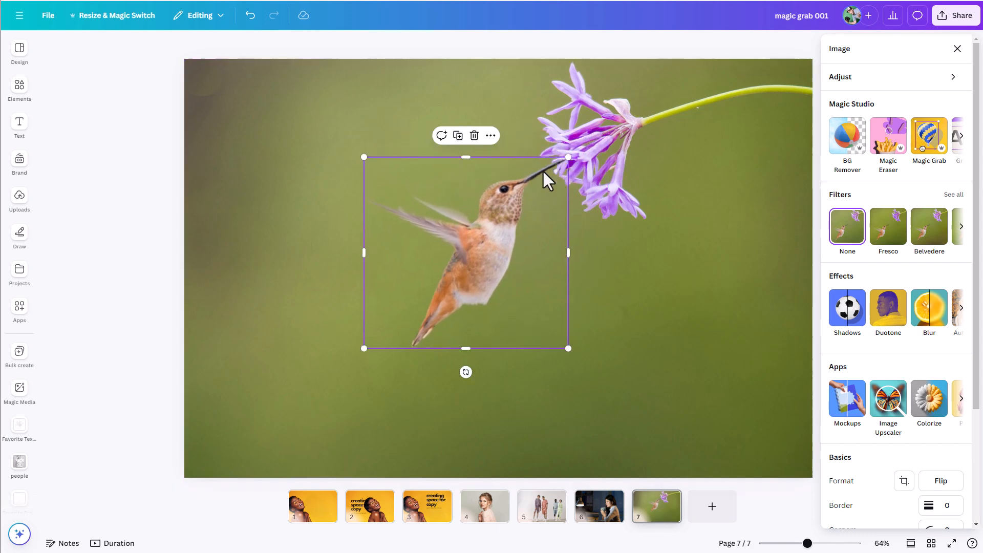
left_click_drag(528, 193, 549, 173)
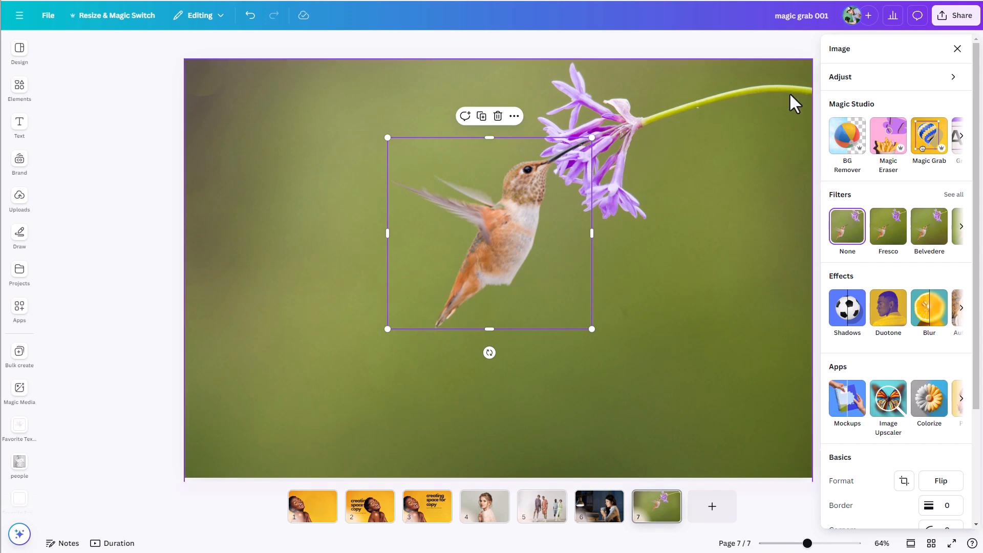
left_click_drag(524, 210, 466, 222)
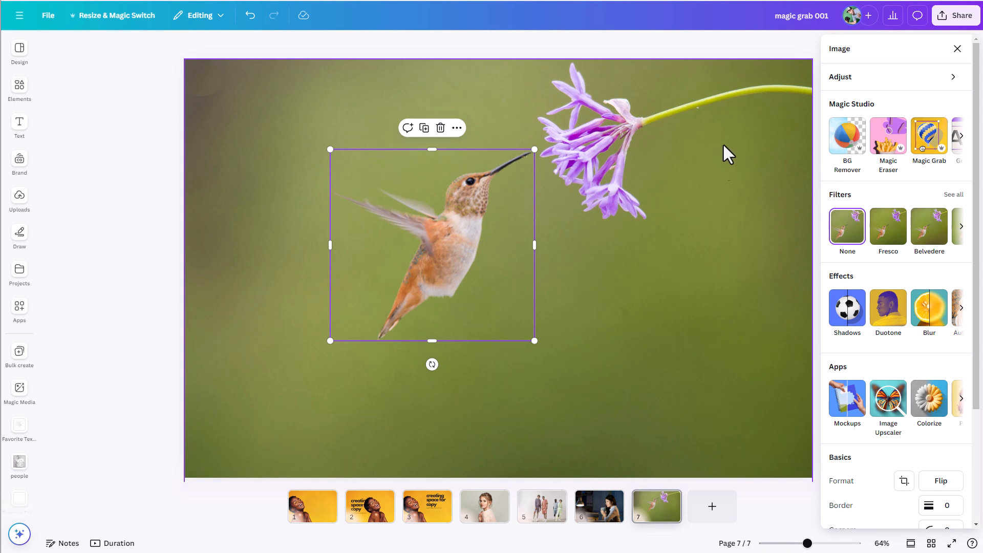
Step: Extract the purple flower and its stem from the page 7 background photo with Magic Grab
left_click(687, 207)
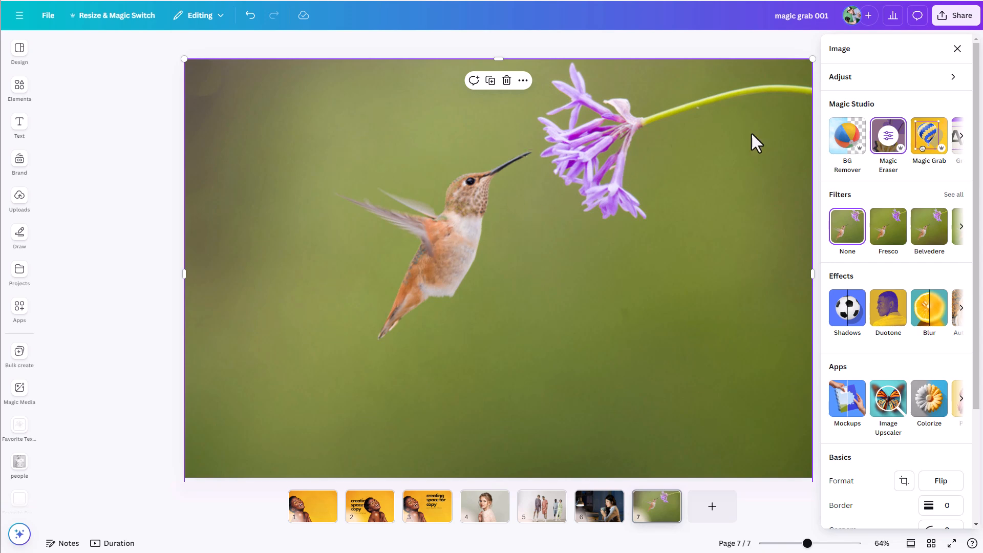
left_click(925, 136)
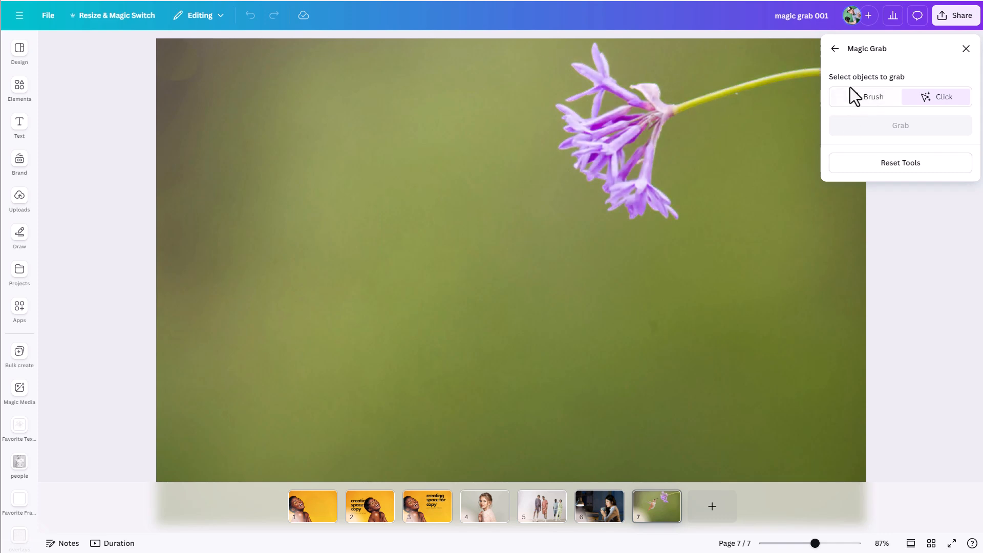
left_click(635, 135)
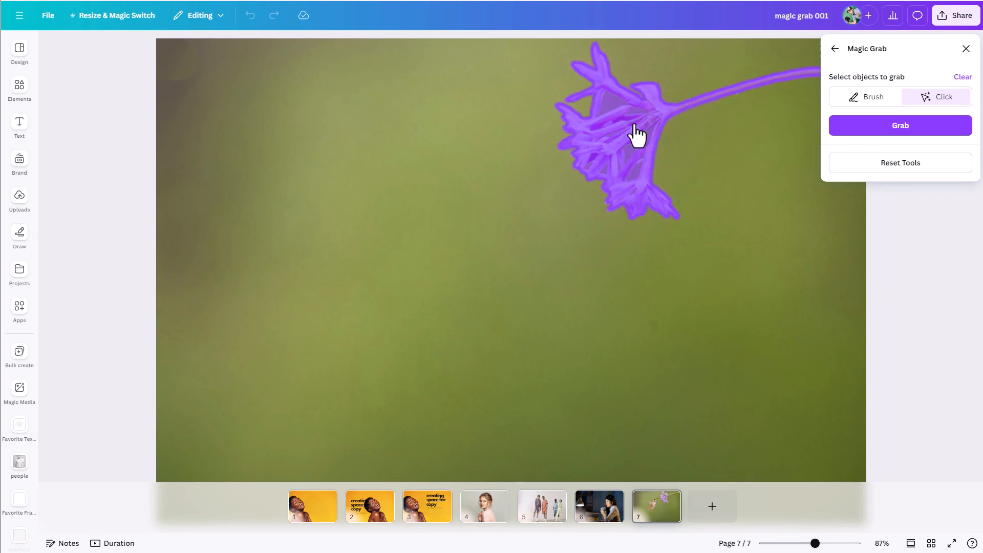
left_click(890, 127)
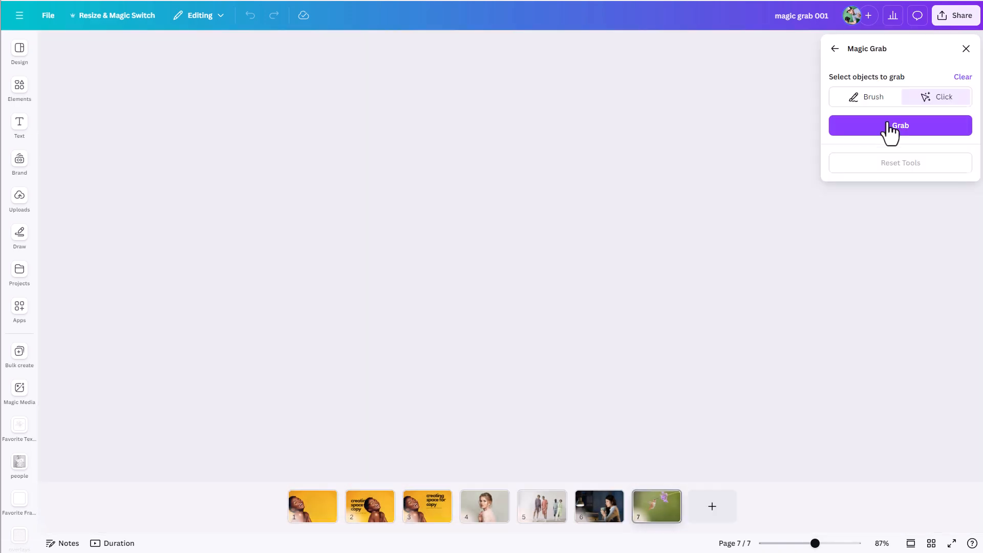
left_click(888, 128)
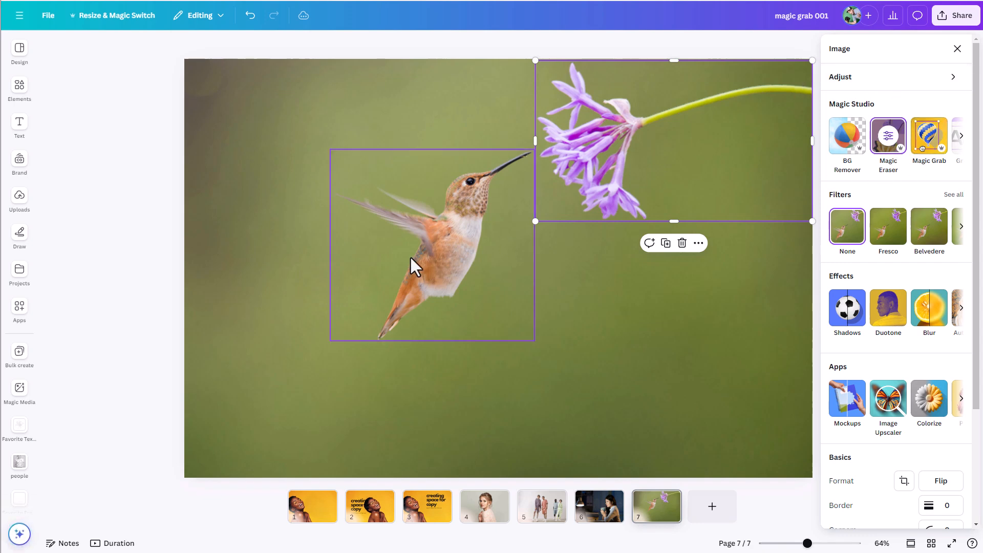
Step: Close the image editing options and show page 7's layers with the extracted flower selected
left_click(461, 251)
scroll(872, 451, "down", 3)
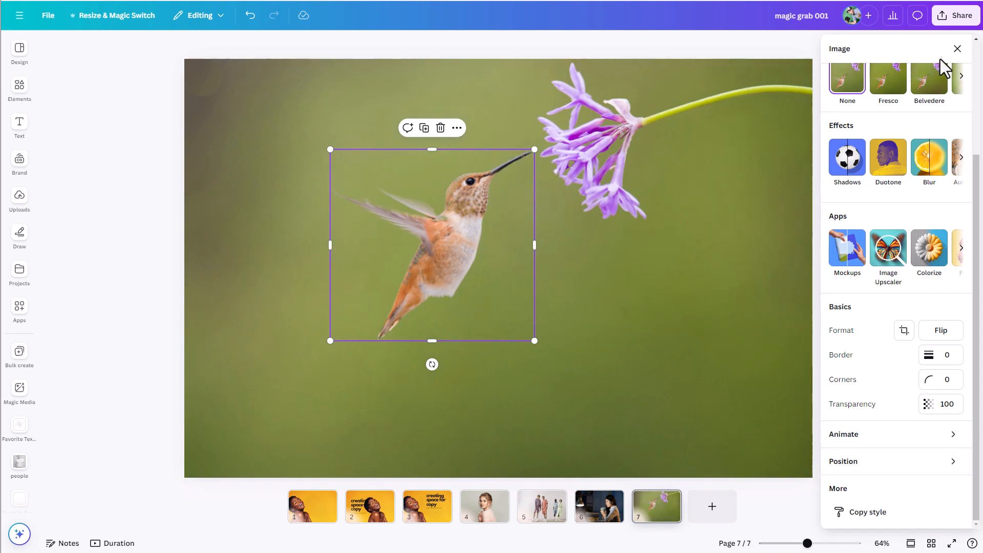
left_click(957, 48)
left_click(687, 129)
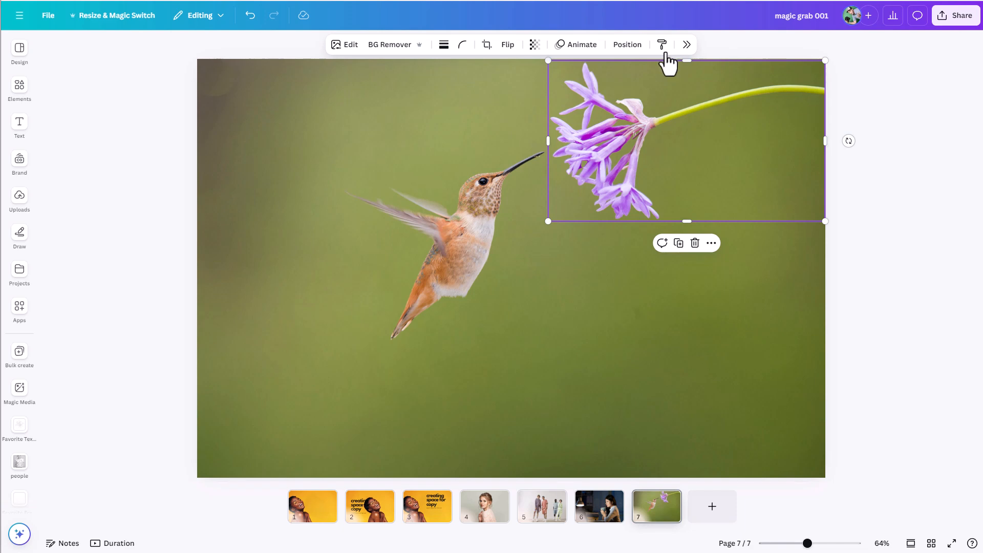
left_click(634, 45)
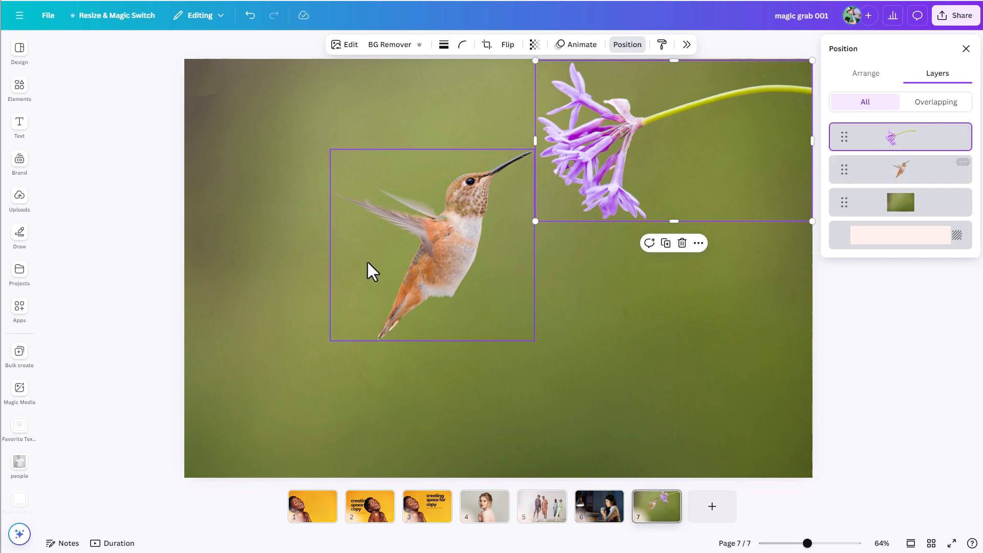
Step: Scale the extracted purple flower down toward page 7's upper-right corner and reposition the hummingbird with its beak near the petals
left_click(397, 263)
left_click_drag(397, 263, 423, 284)
left_click_drag(469, 258, 579, 179)
left_click(568, 189)
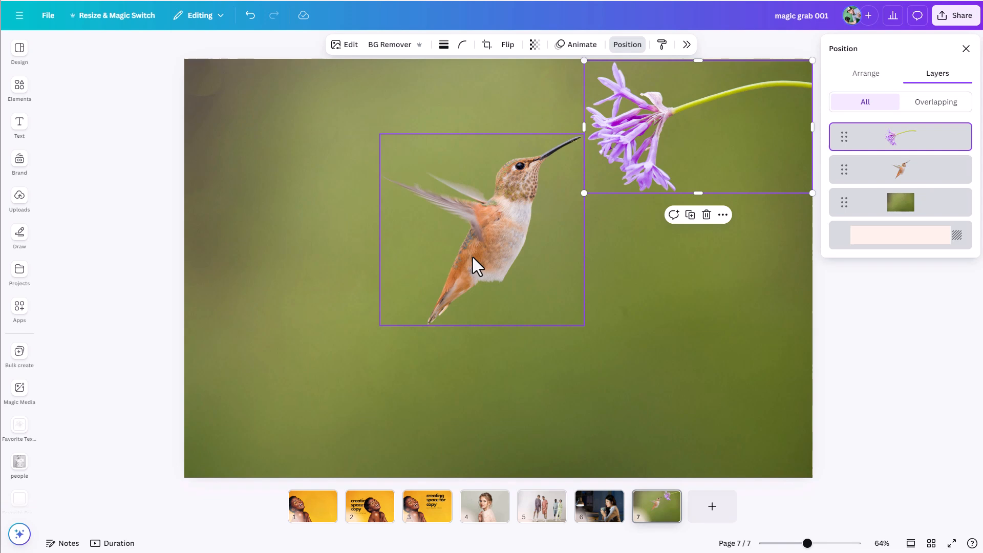
left_click_drag(474, 258, 514, 243)
left_click(368, 313)
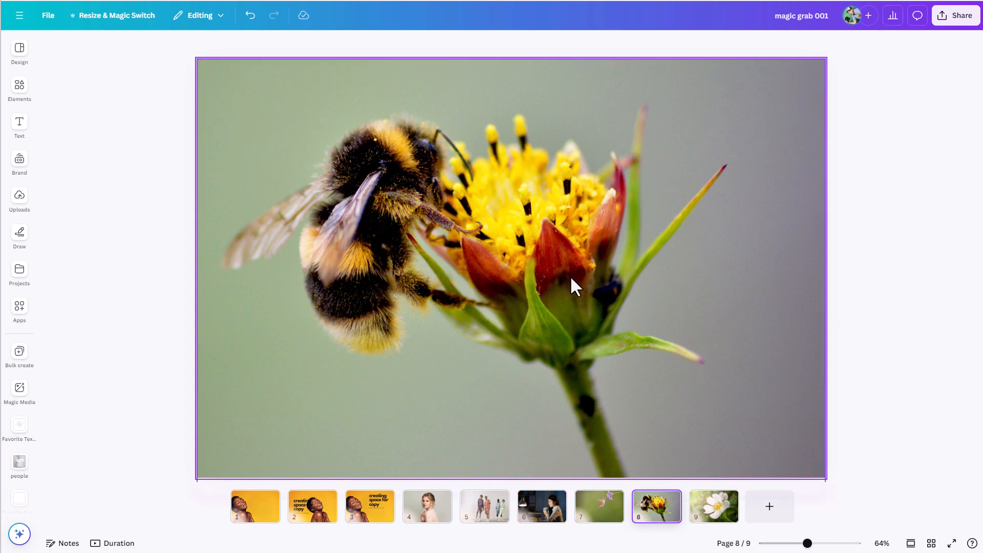
Step: Open the bumblebee photo on page 8 in Magic Grab after checking the white flower photo on page 9
left_click(720, 509)
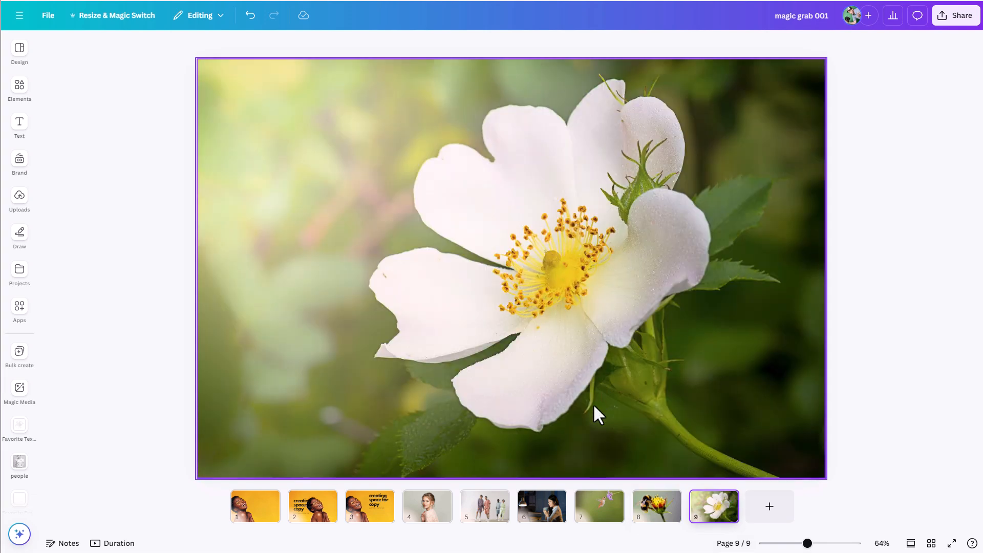
left_click(654, 518)
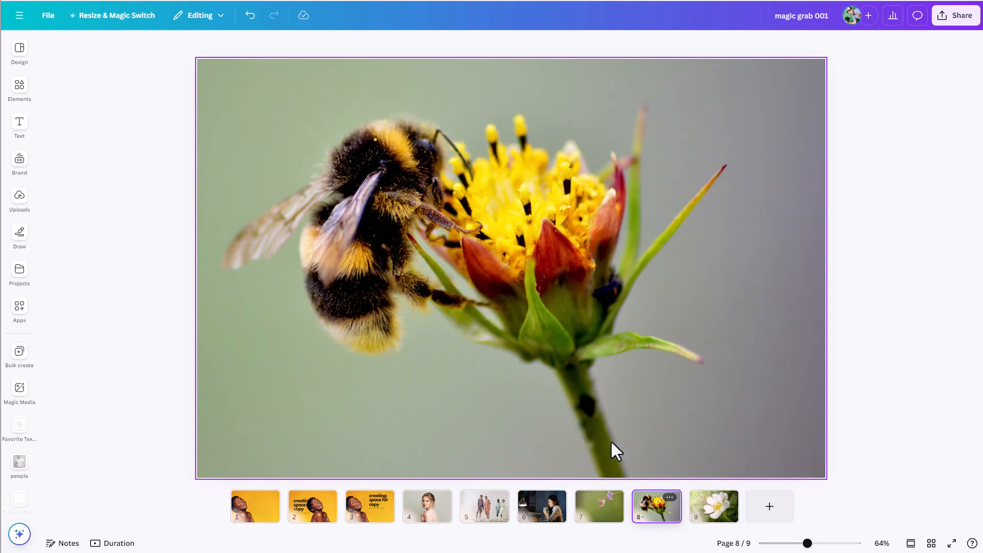
left_click(398, 242)
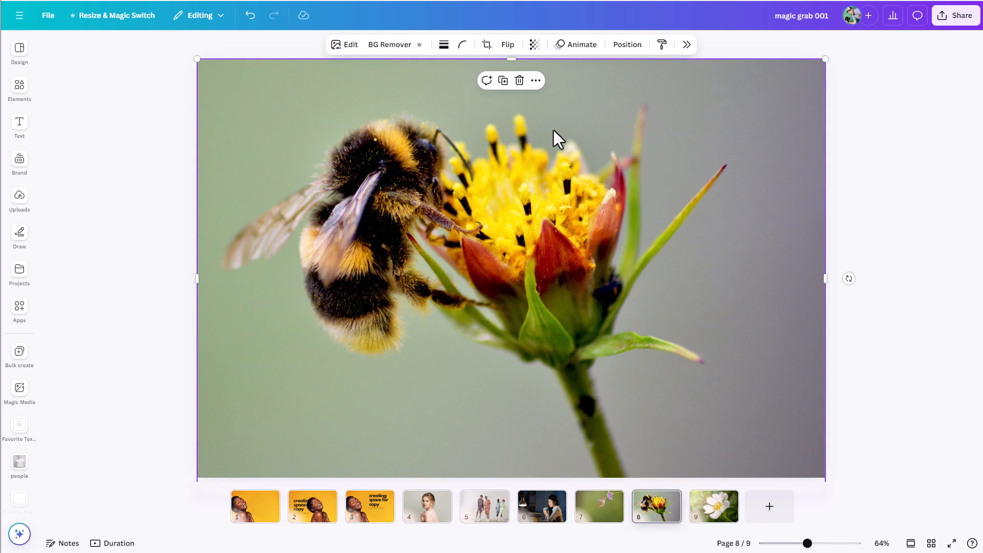
left_click(340, 46)
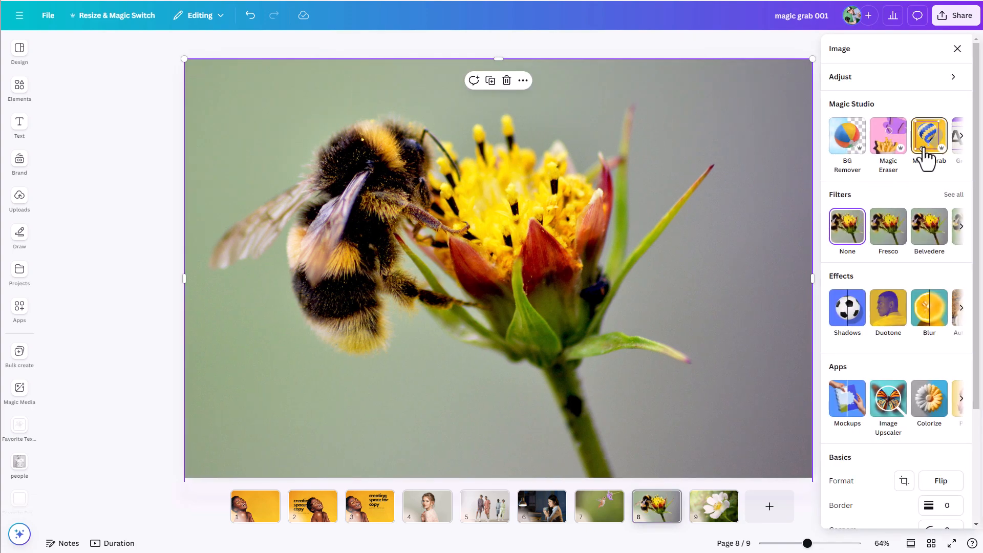
left_click(923, 153)
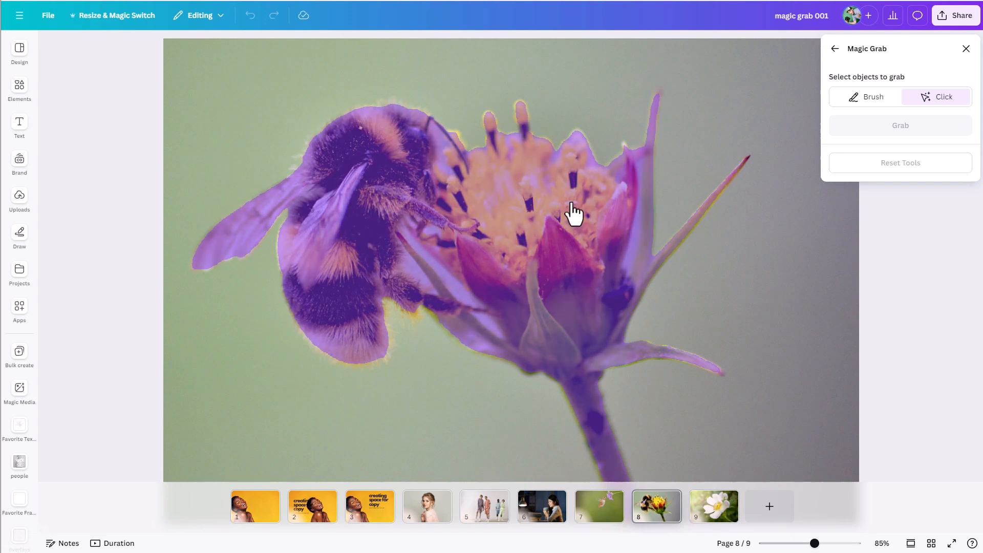
Step: Brush over the whole bumblebee using a brush size up to 37, grab it, and move it down and left off the flower
left_click(865, 97)
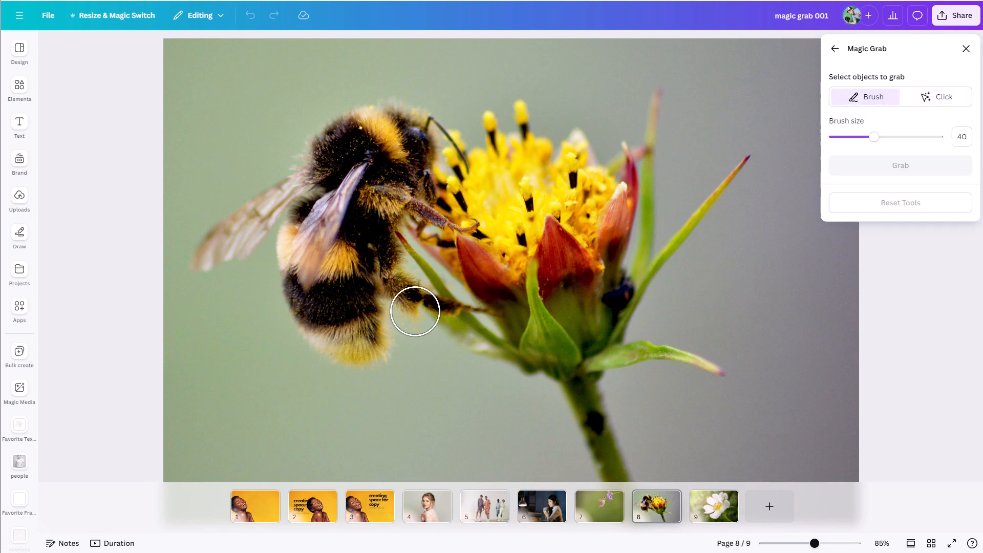
left_click_drag(874, 136, 851, 137)
mouse_move(504, 314)
left_mouse_down()
mouse_move(467, 304)
mouse_move(430, 306)
mouse_move(428, 315)
mouse_move(405, 307)
mouse_move(432, 294)
mouse_move(405, 281)
mouse_move(394, 246)
mouse_move(403, 214)
mouse_move(497, 234)
mouse_move(429, 215)
mouse_move(418, 156)
mouse_move(427, 127)
mouse_move(467, 170)
left_mouse_up()
left_click(869, 137)
mouse_move(373, 302)
left_mouse_down()
mouse_move(375, 352)
mouse_move(382, 342)
mouse_move(383, 351)
mouse_move(347, 354)
mouse_move(301, 302)
mouse_move(288, 244)
mouse_move(269, 232)
mouse_move(237, 257)
mouse_move(204, 263)
mouse_move(297, 185)
mouse_move(327, 131)
mouse_move(390, 112)
mouse_move(427, 129)
mouse_move(420, 142)
mouse_move(358, 152)
mouse_move(400, 169)
mouse_move(399, 199)
mouse_move(369, 232)
mouse_move(333, 196)
mouse_move(341, 171)
mouse_move(393, 188)
mouse_move(329, 253)
mouse_move(325, 302)
mouse_move(377, 265)
mouse_move(349, 309)
mouse_move(369, 263)
left_mouse_up()
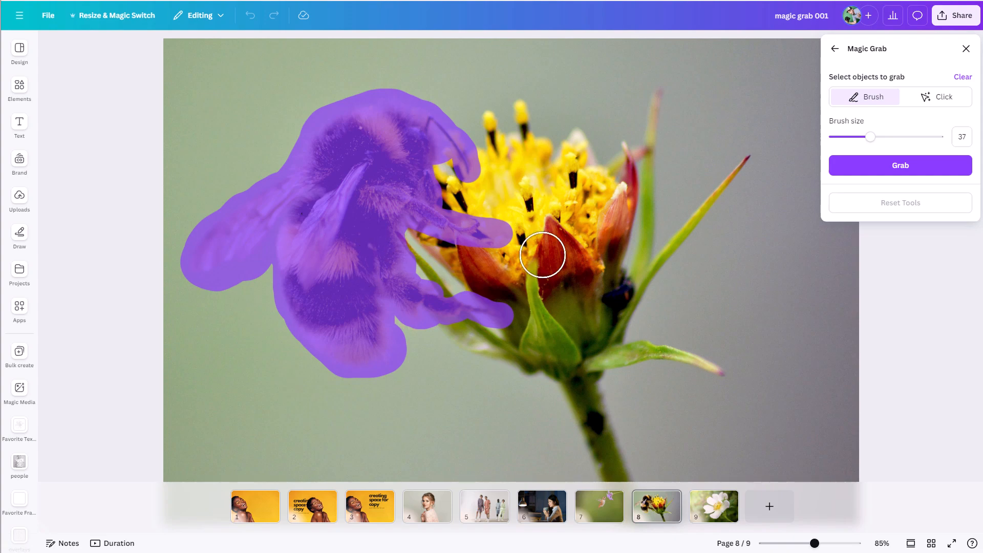
left_click(899, 167)
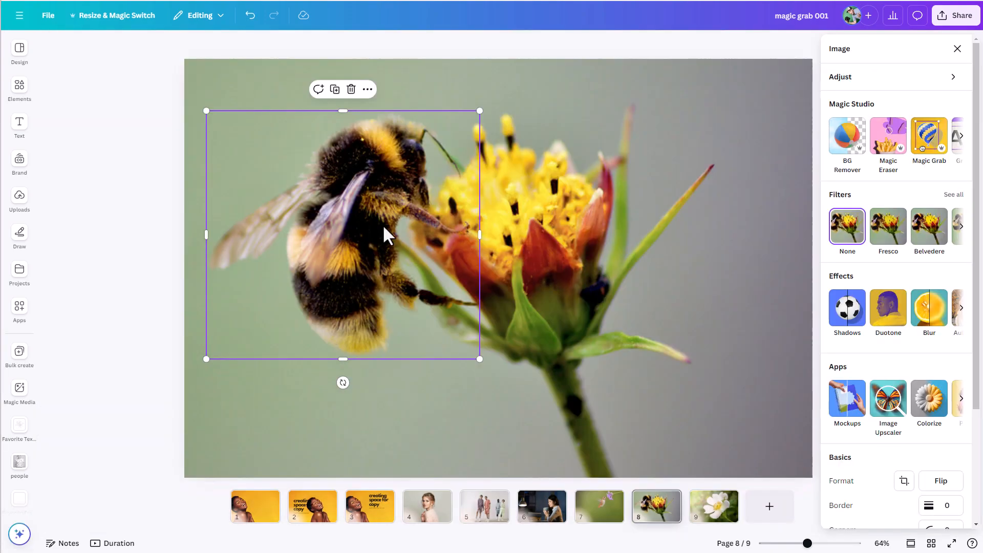
left_click_drag(384, 230, 346, 278)
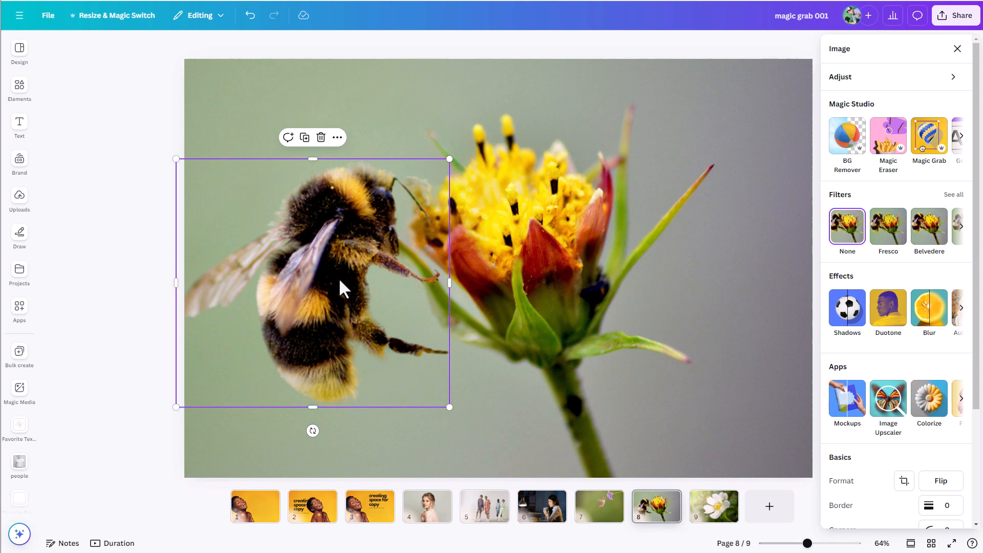
Step: Paste a copy of the extracted bumblebee onto page 9 and place its front leg at the white flower's yellow center
left_click(708, 520)
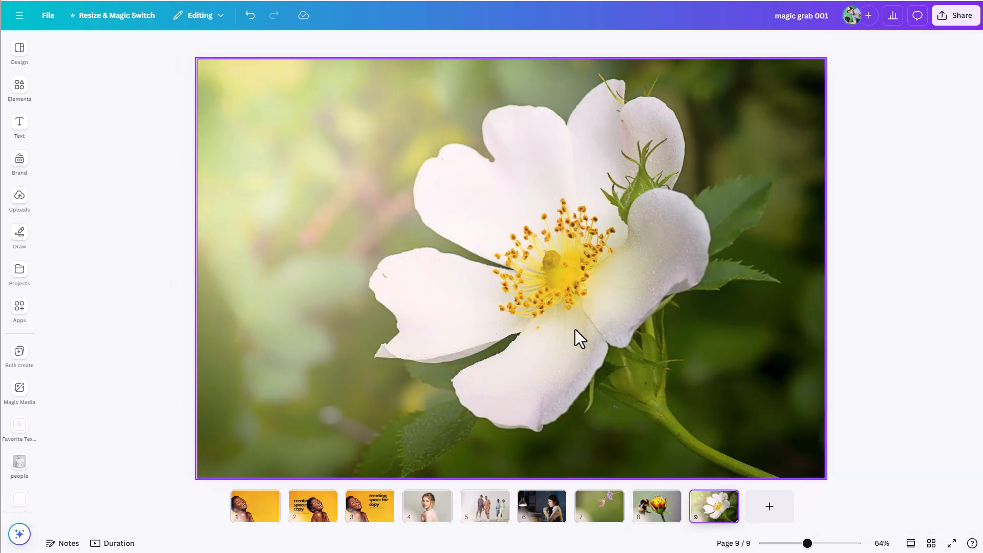
left_click(566, 313)
key("ctrl+v")
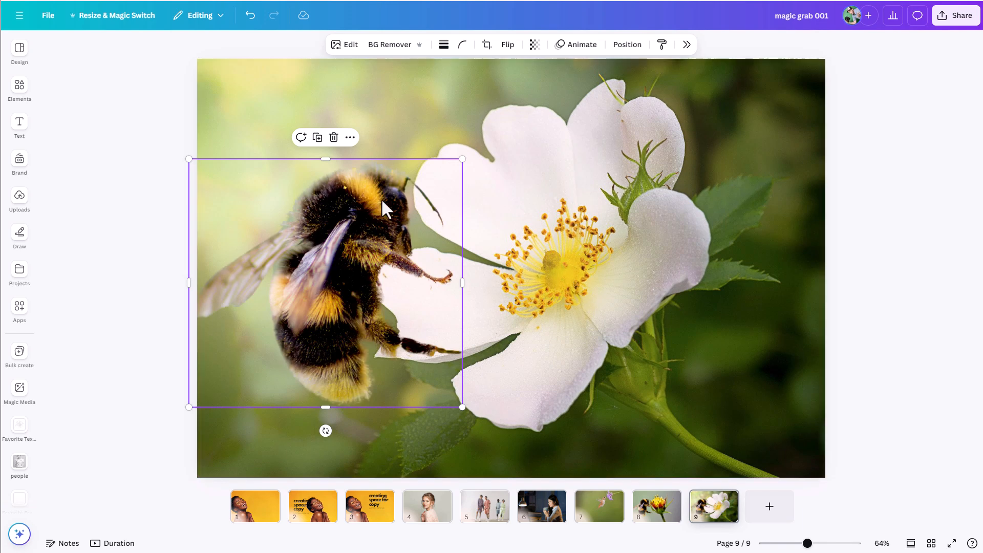
left_click_drag(360, 251, 428, 266)
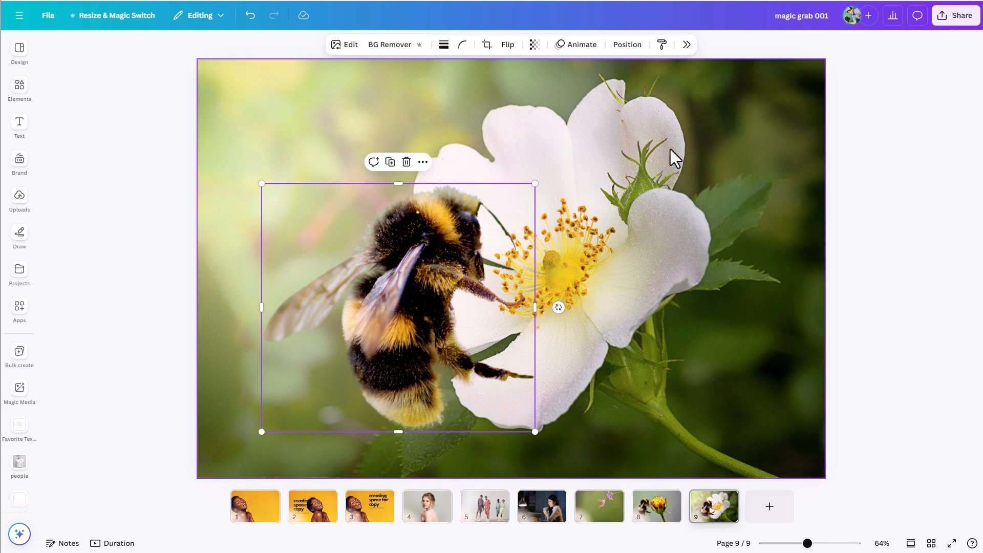
Step: Extract the white flower from the page 9 background photo with Magic Grab and place the bumblebee layer above it
left_click(660, 137)
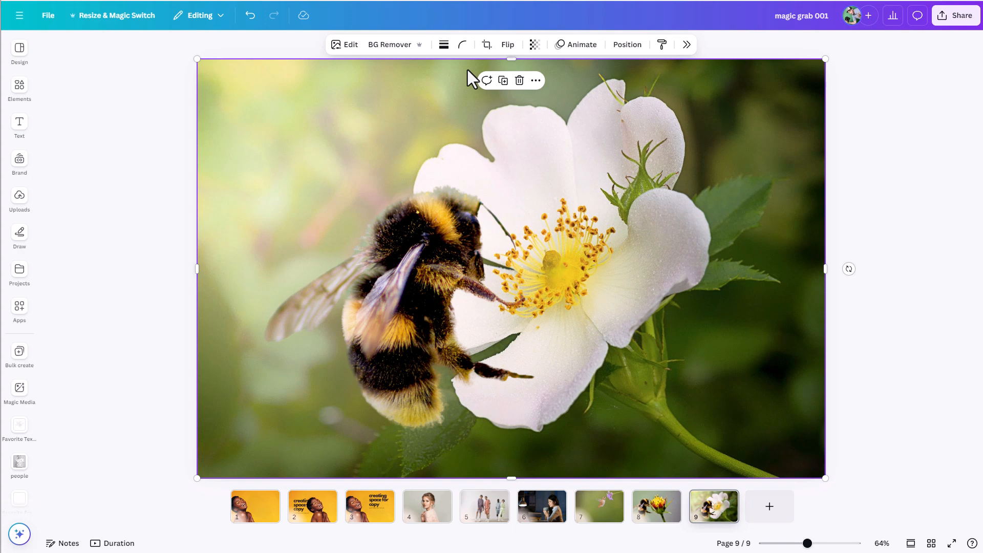
left_click(350, 45)
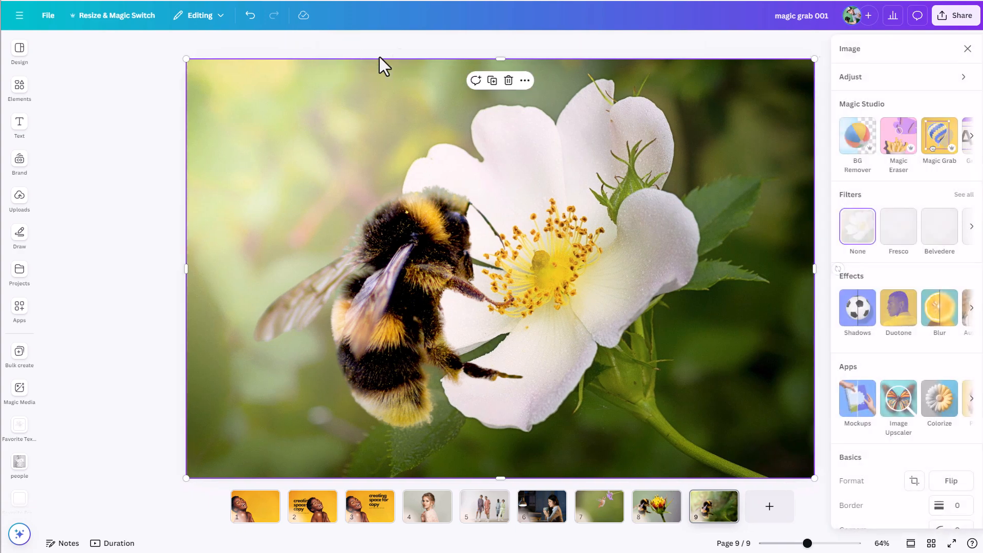
left_click(932, 150)
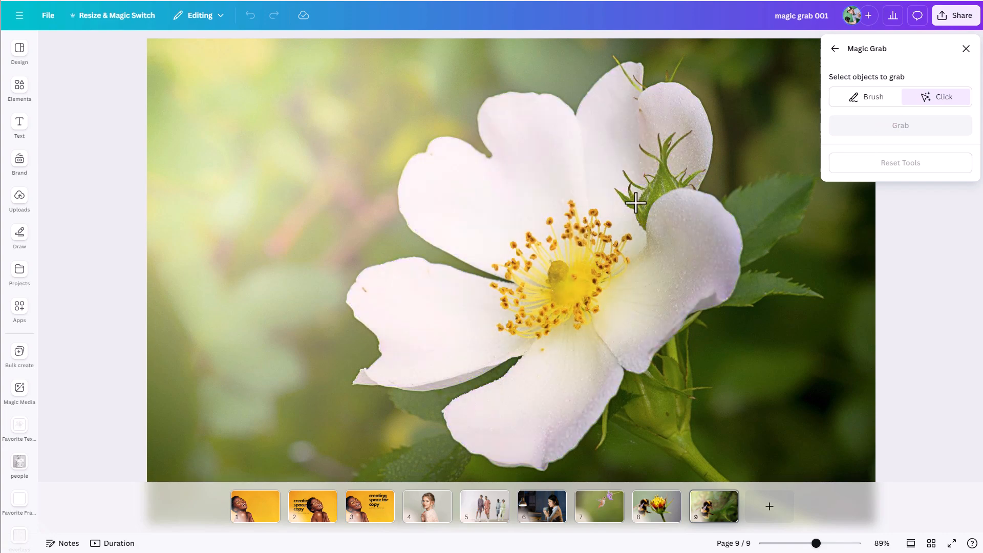
left_click(599, 292)
left_click(899, 126)
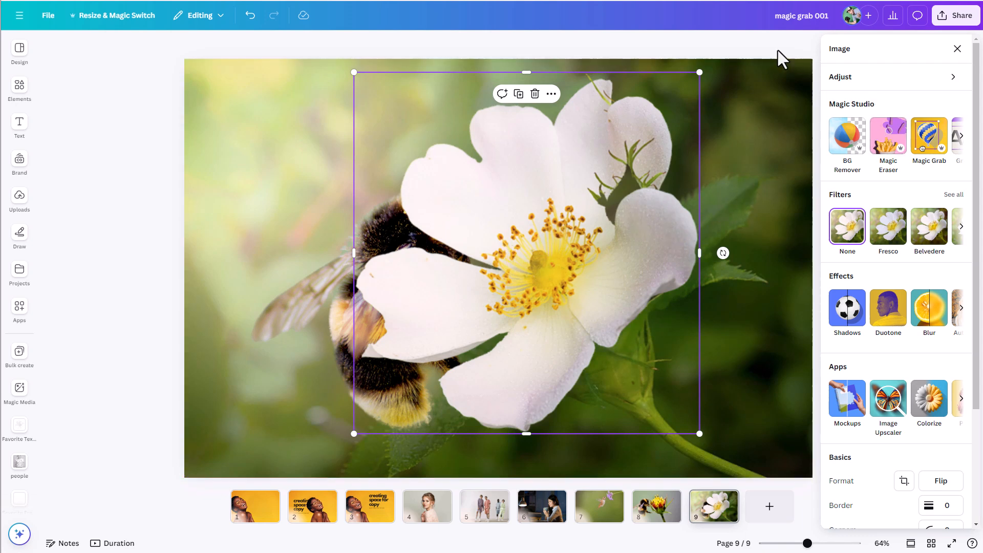
left_click(632, 51)
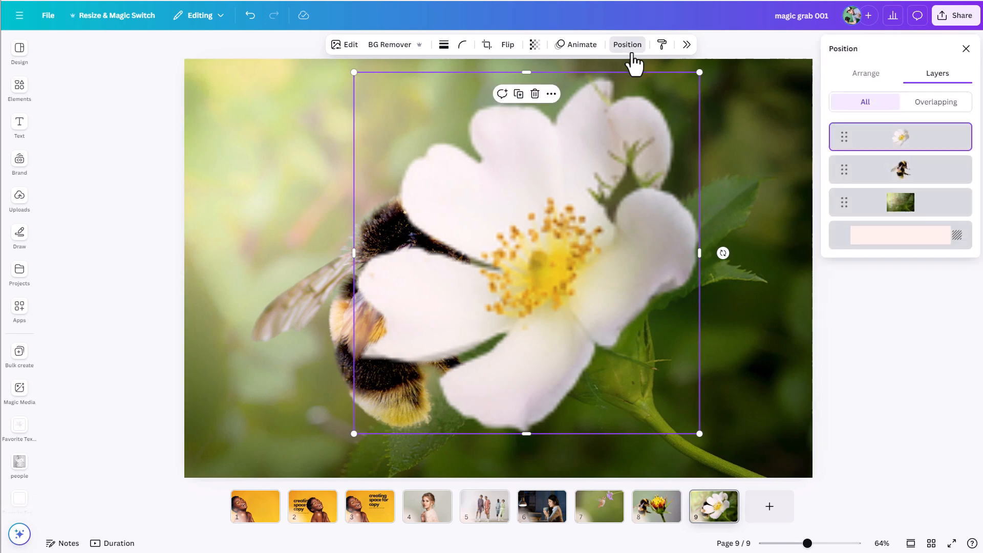
left_click_drag(905, 183, 900, 146)
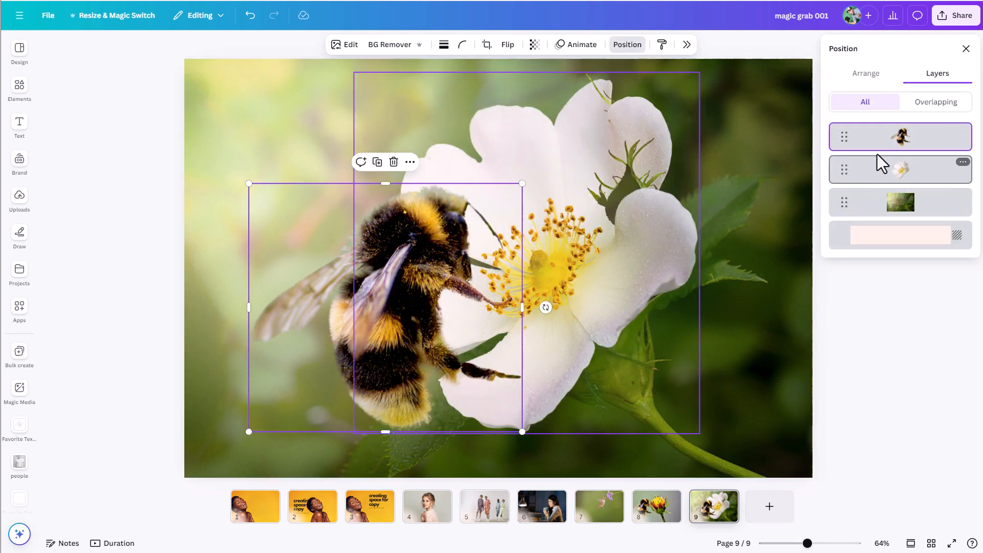
Step: Duplicate the bumblebee on page 9, move the copy over the right side of the flower and flip it horizontally
right_click(896, 144)
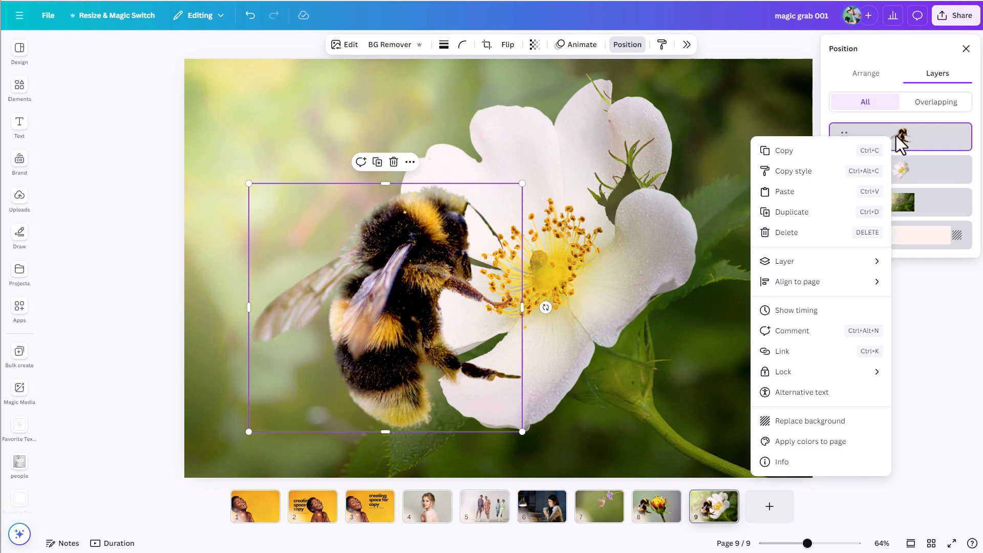
left_click(805, 214)
left_click_drag(412, 326, 603, 244)
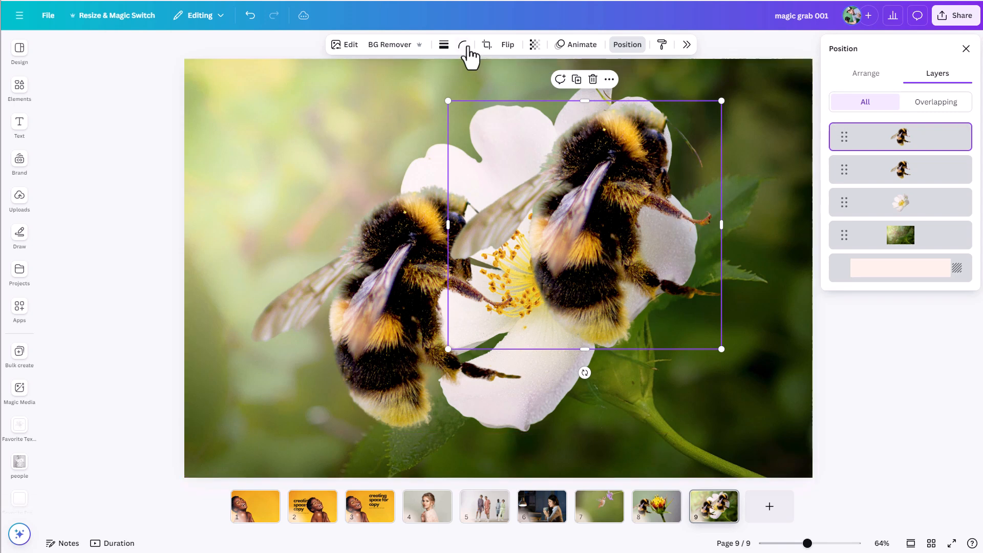
left_click(508, 46)
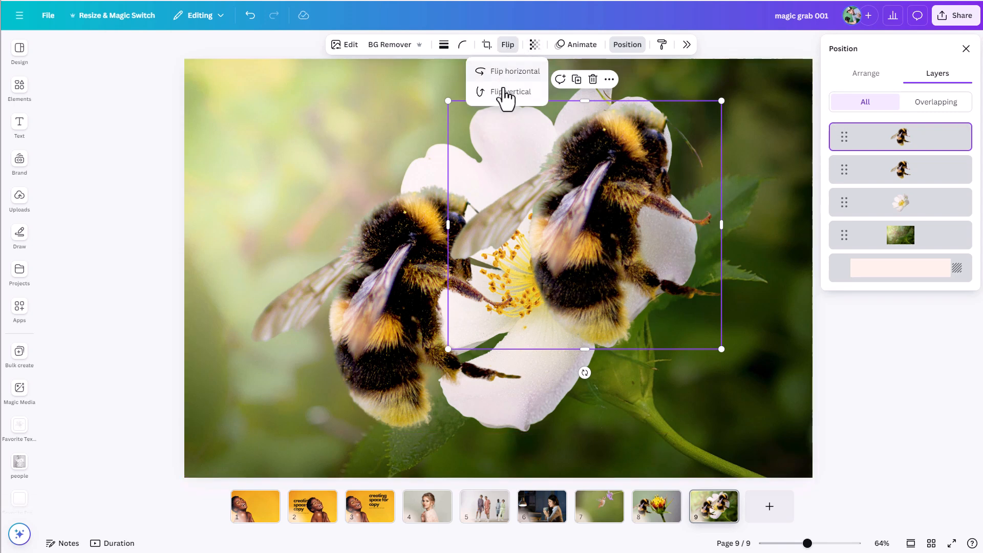
left_click(511, 73)
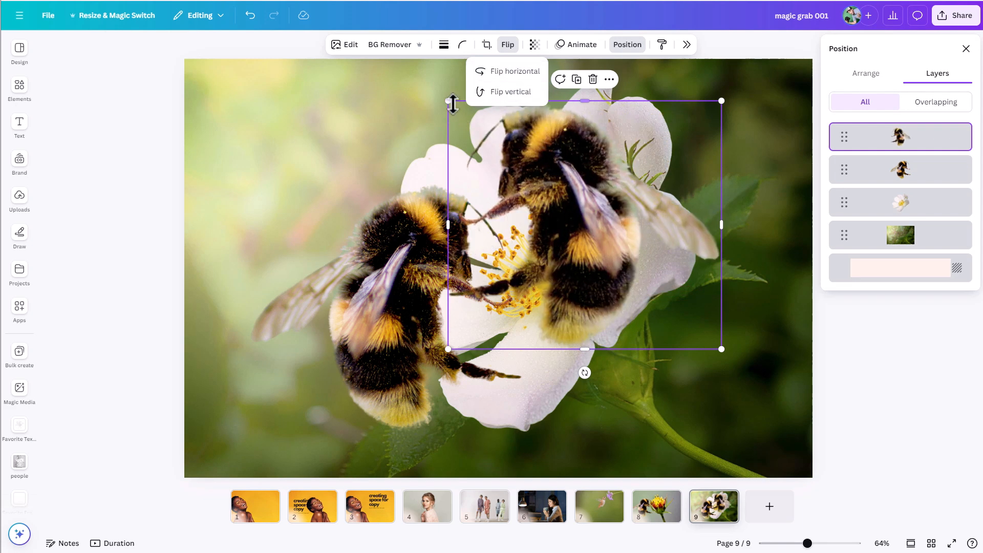
Step: Shrink the duplicate bee, rotate it to about -32° by the upper-right petals, and move its layer behind the white flower
left_click_drag(448, 101, 633, 156)
left_click_drag(706, 307, 772, 301)
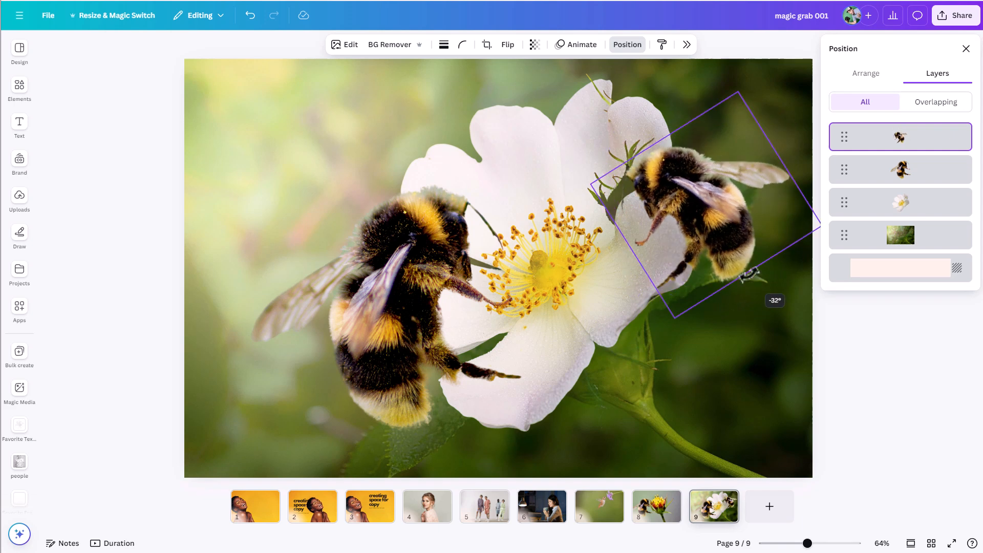
left_click_drag(708, 259, 719, 242)
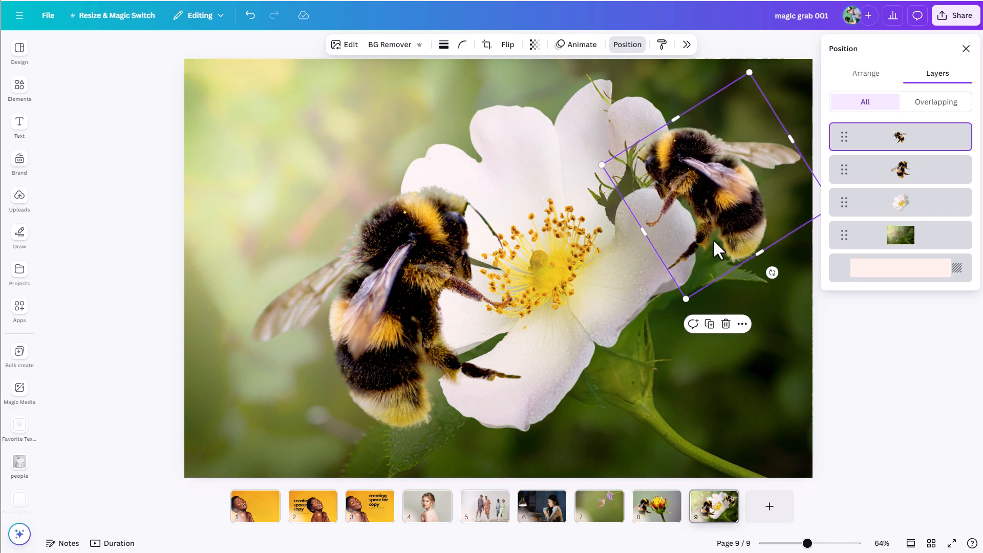
left_click_drag(914, 147, 909, 215)
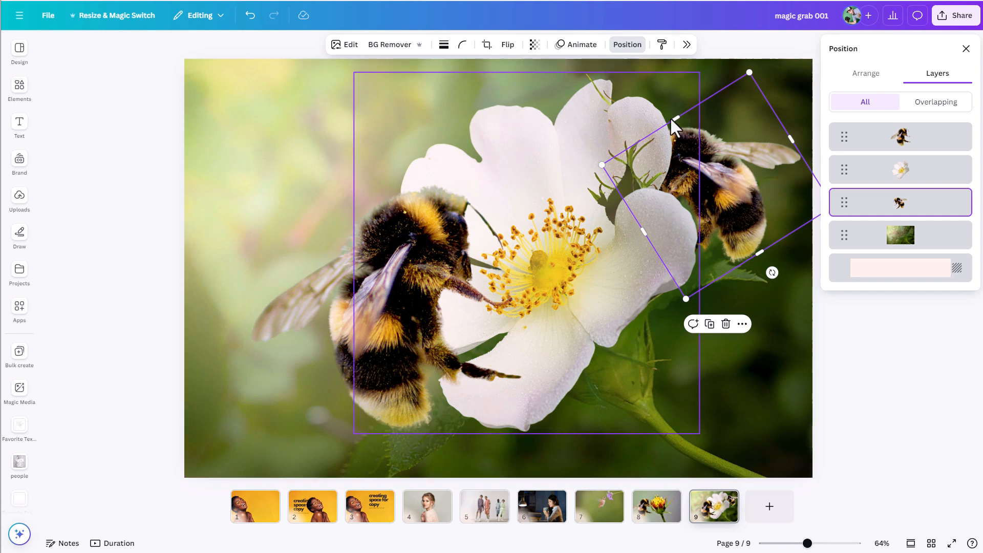
Step: Blur the whole duplicate bee image at intensity 30 and shift it slightly left behind the petals
left_click(341, 46)
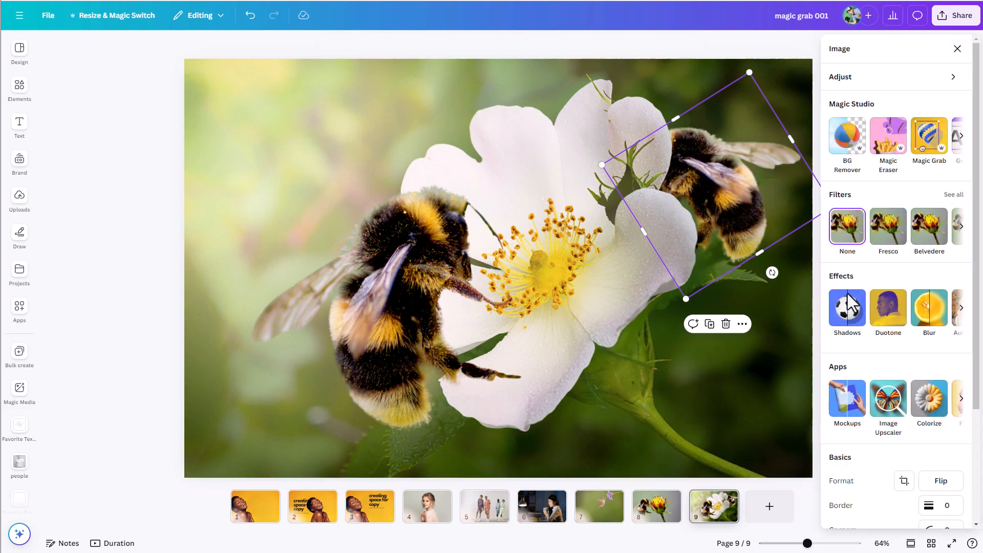
left_click(930, 318)
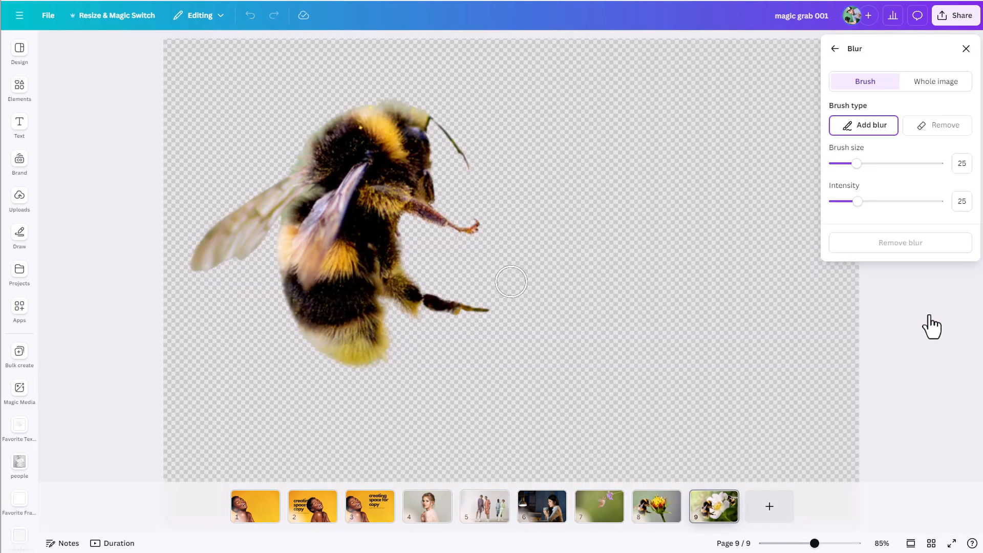
left_click(950, 86)
left_click(847, 128)
left_click_drag(848, 131, 863, 132)
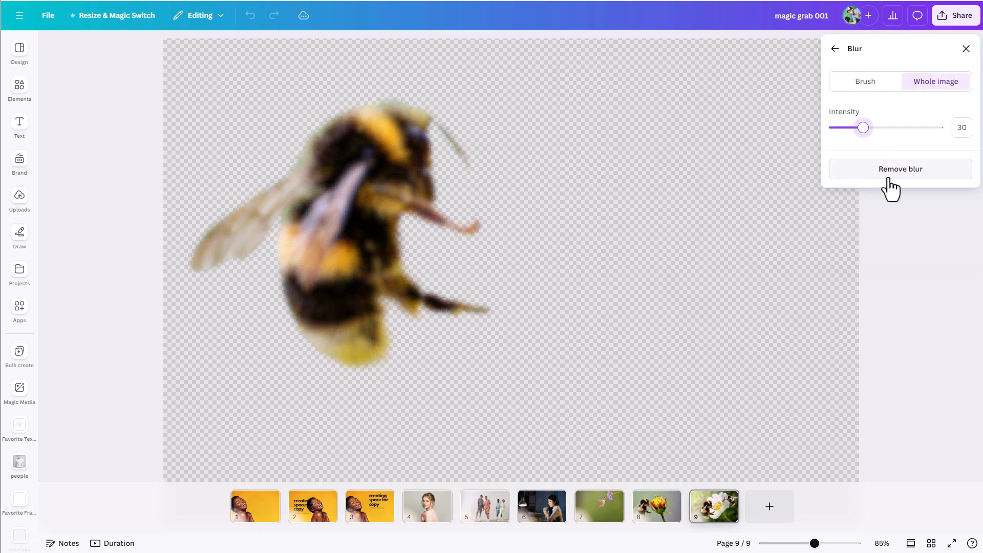
left_click(834, 50)
left_click_drag(760, 177, 751, 177)
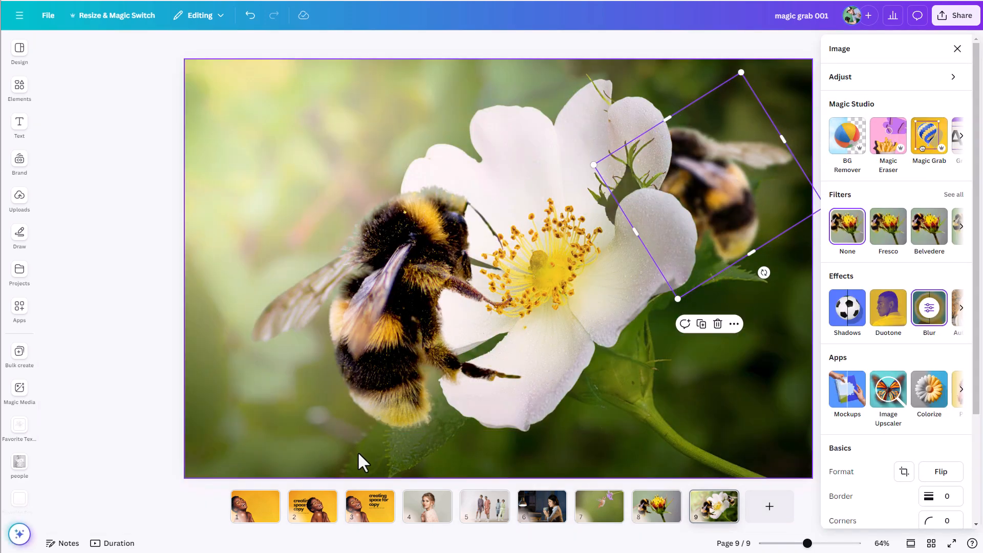
left_click(657, 519)
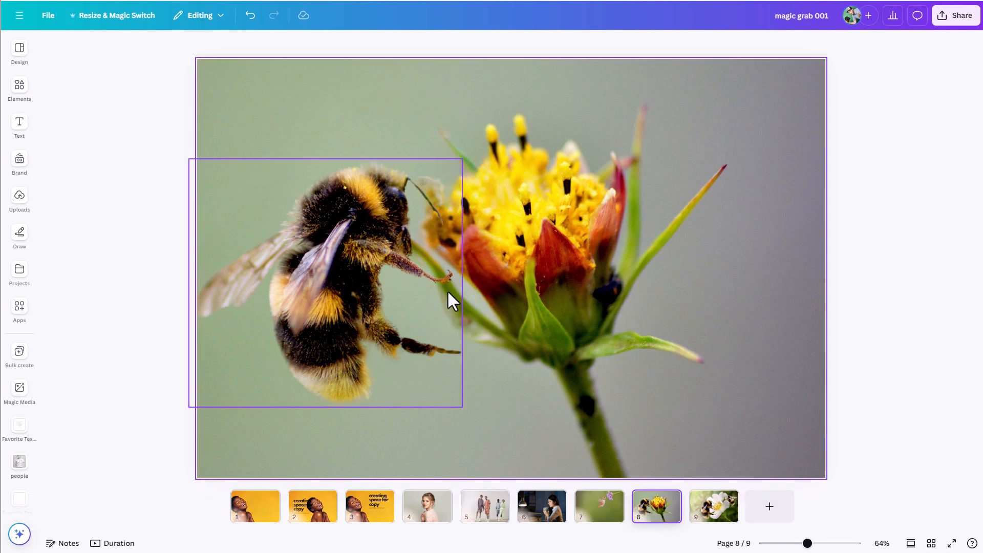
left_click(706, 518)
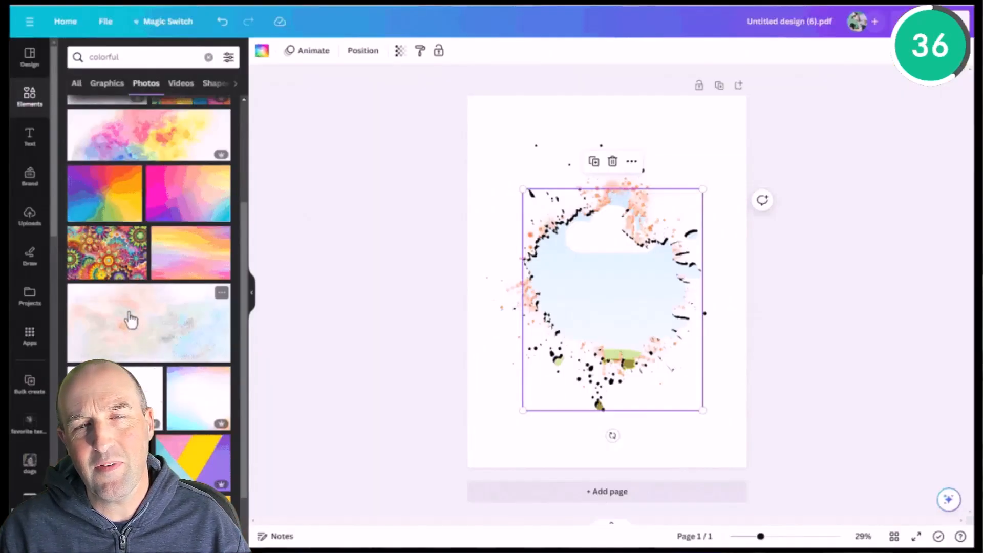
left_click_drag(136, 241, 570, 299)
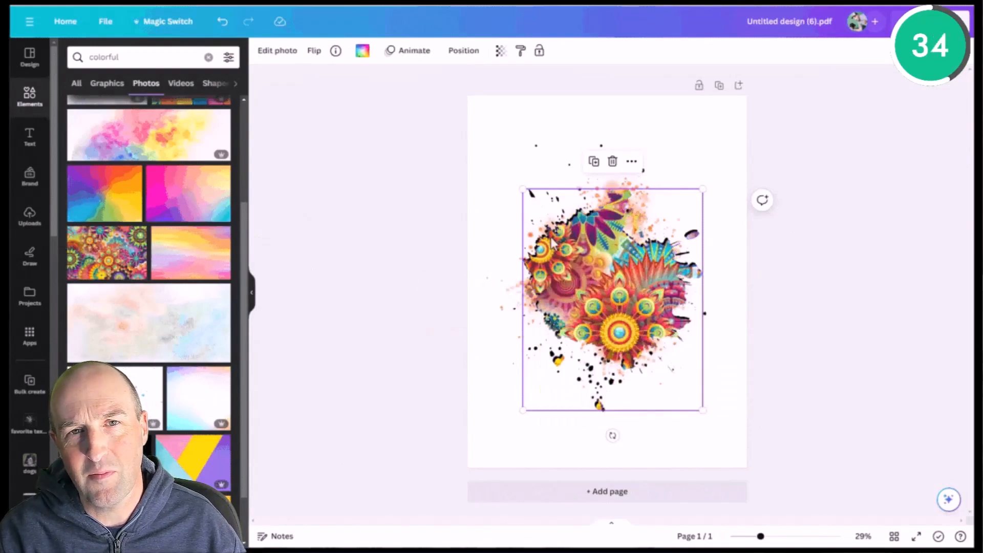
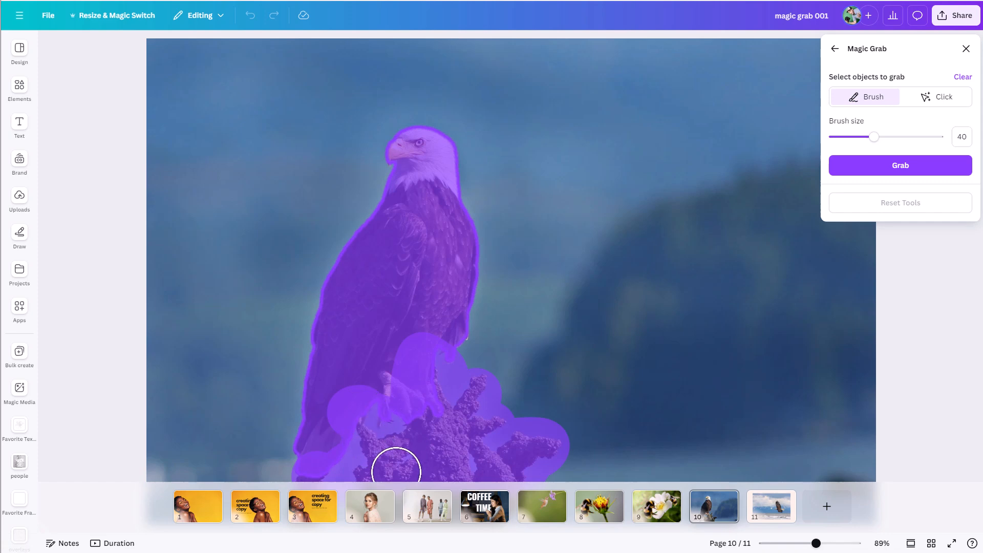
Step: Extract the highlighted eagle and its perch from the page 10 photo with Magic Grab and move it to the photo's left side
left_click(904, 169)
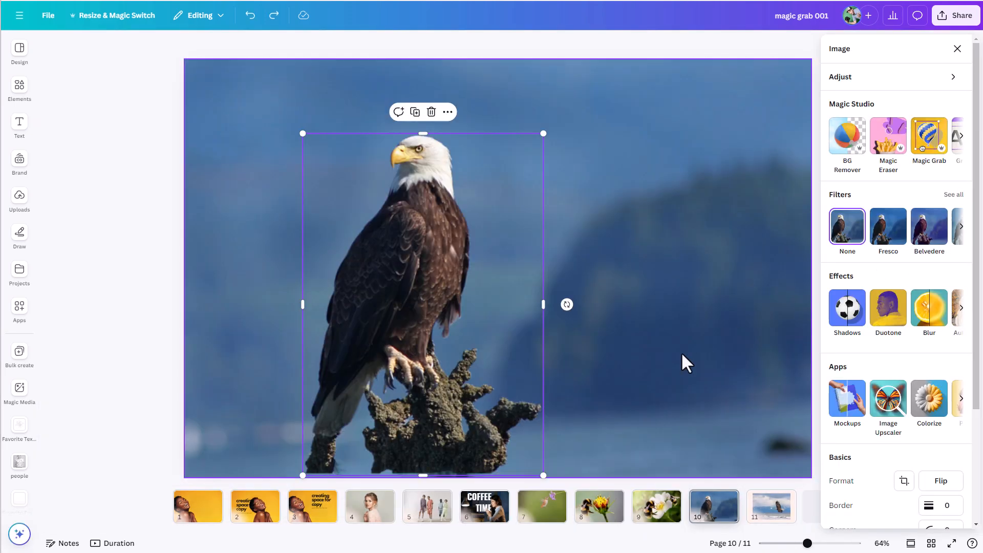
left_click_drag(433, 353, 602, 313)
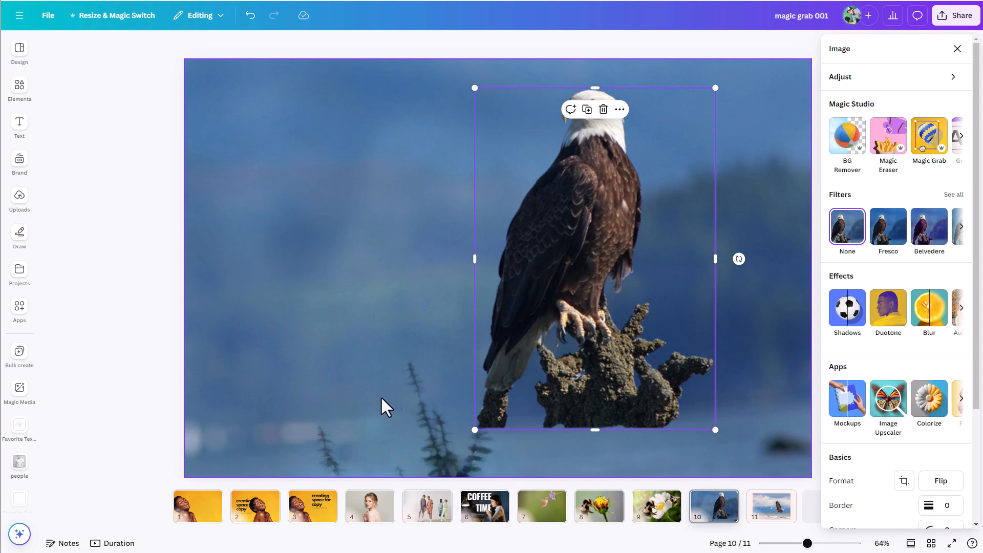
left_click_drag(564, 296, 310, 309)
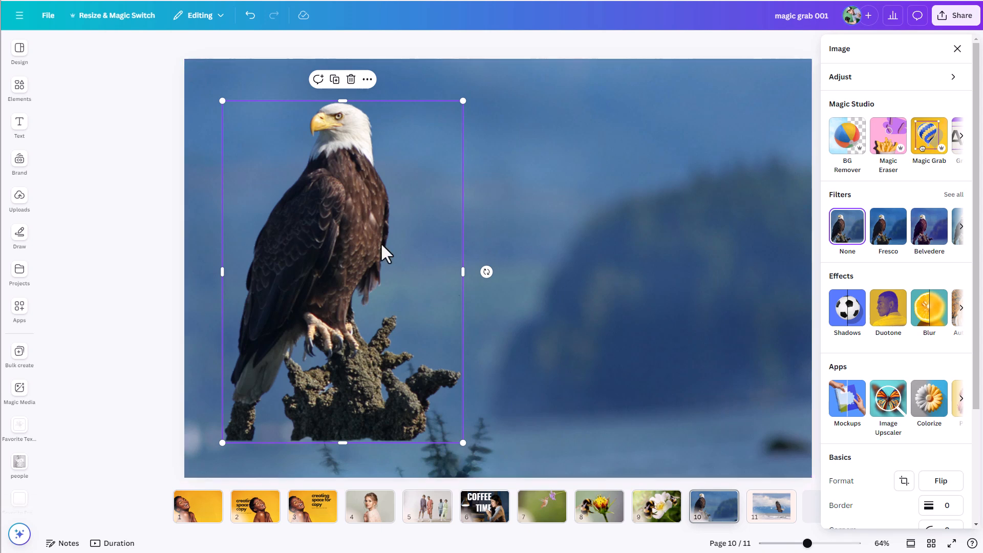
Step: Flip the extracted eagle horizontally and lower it so the perch runs off the photo's bottom edge
scroll(894, 470, "down", 3)
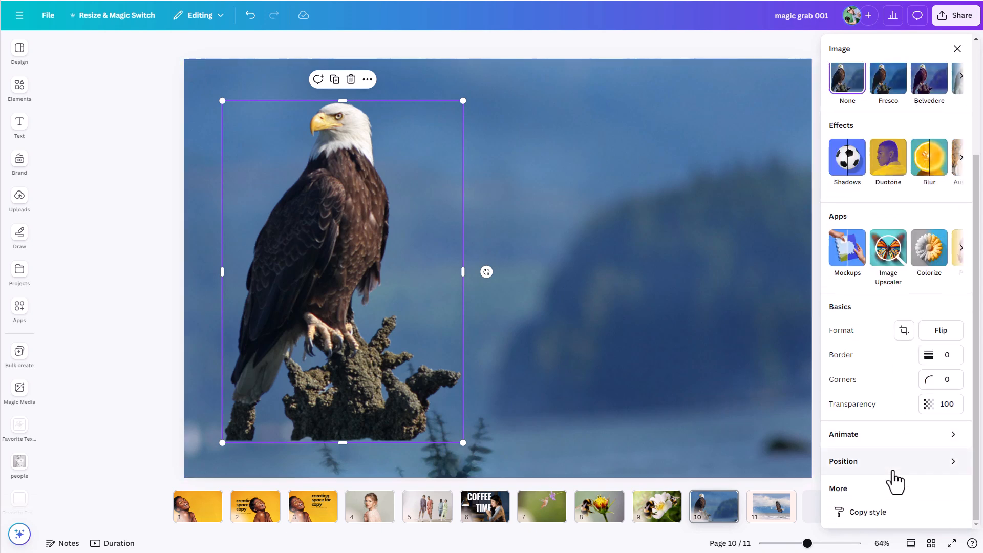
scroll(890, 464, "up", 3)
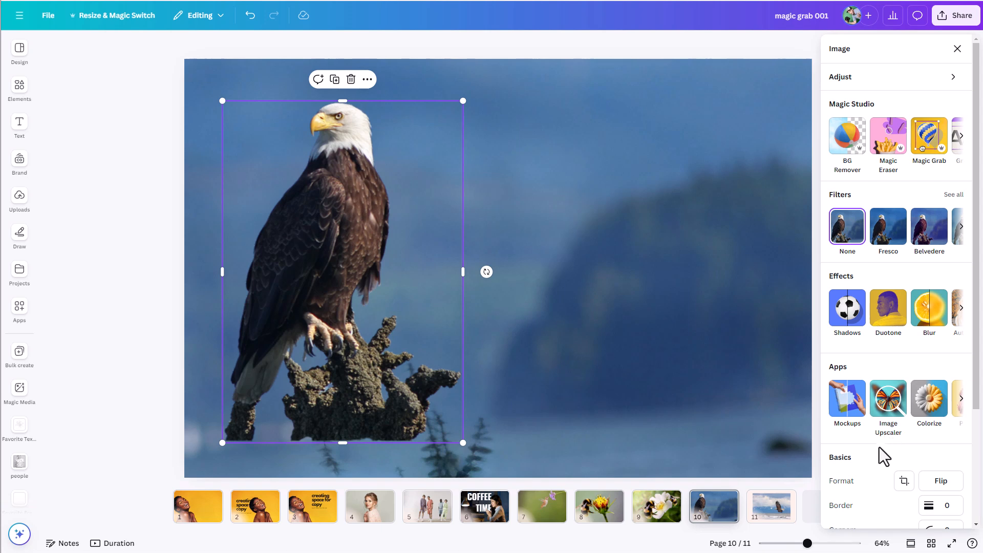
left_click(939, 484)
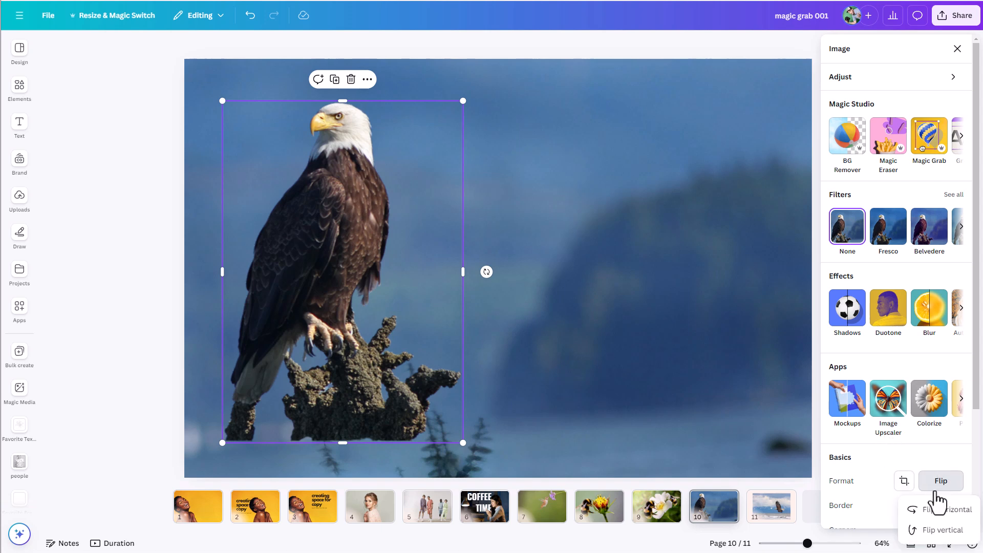
left_click(933, 509)
left_click_drag(402, 280, 390, 325)
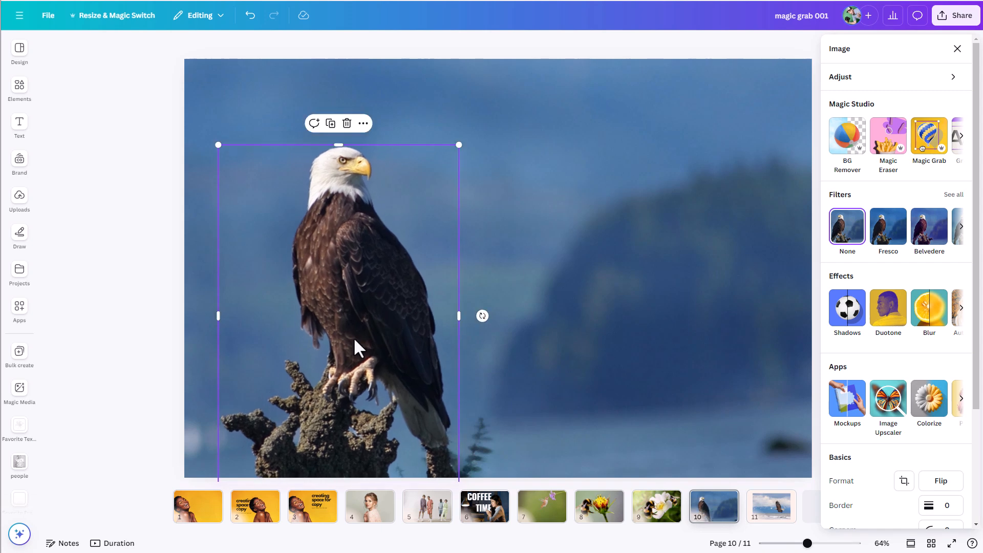
left_click(219, 97)
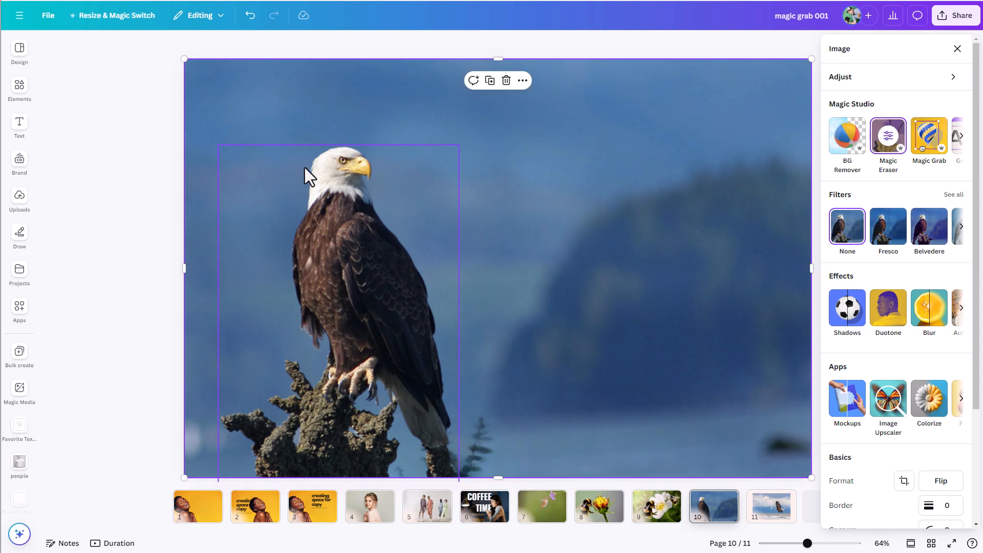
Step: Add a rectangle and stretch it into a band across the full page width over the eagle's head
key("r")
left_click_drag(542, 245, 253, 196)
left_click_drag(313, 194, 825, 231)
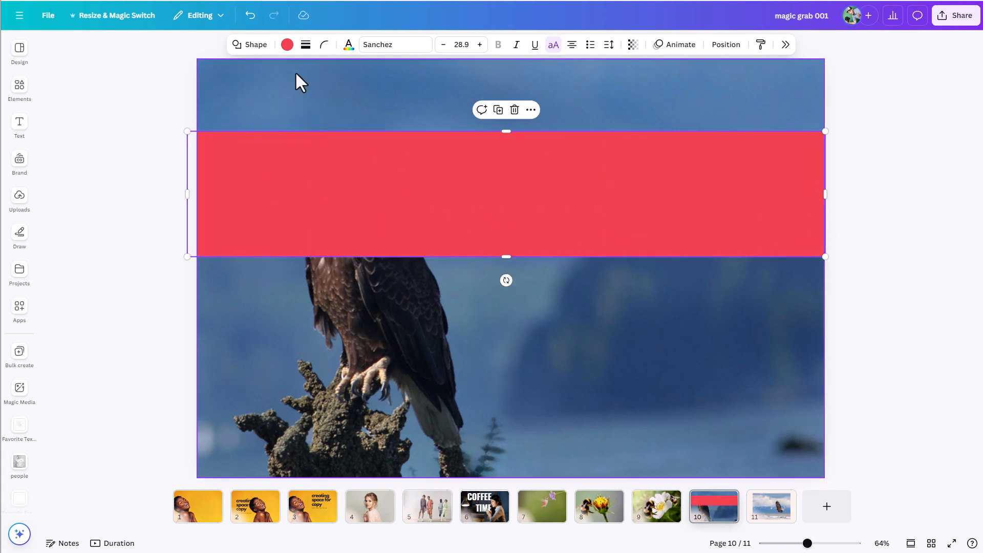
Step: Fill the band with colour #F5DE95 sampled from the eagle's beak and place it back at head height
left_click(287, 46)
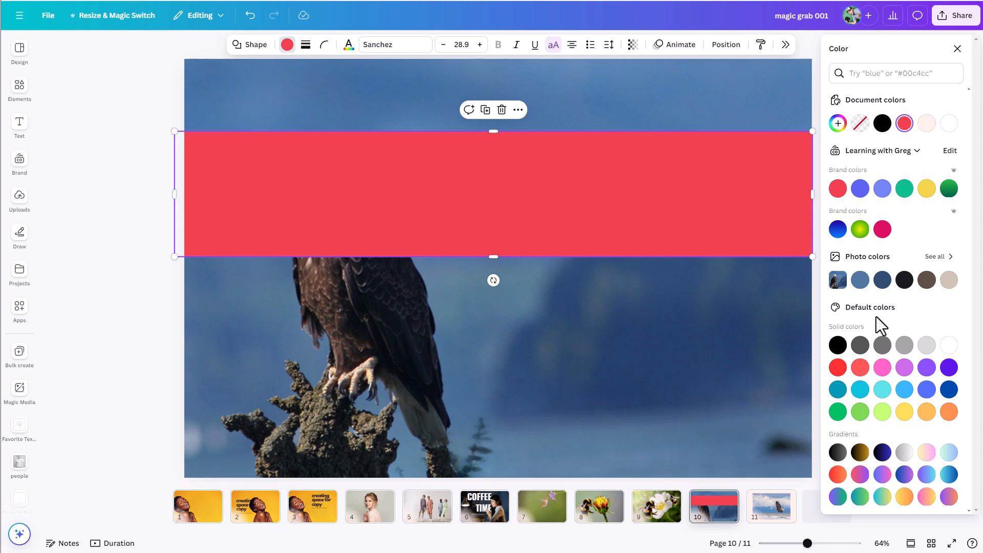
left_click_drag(631, 204, 636, 345)
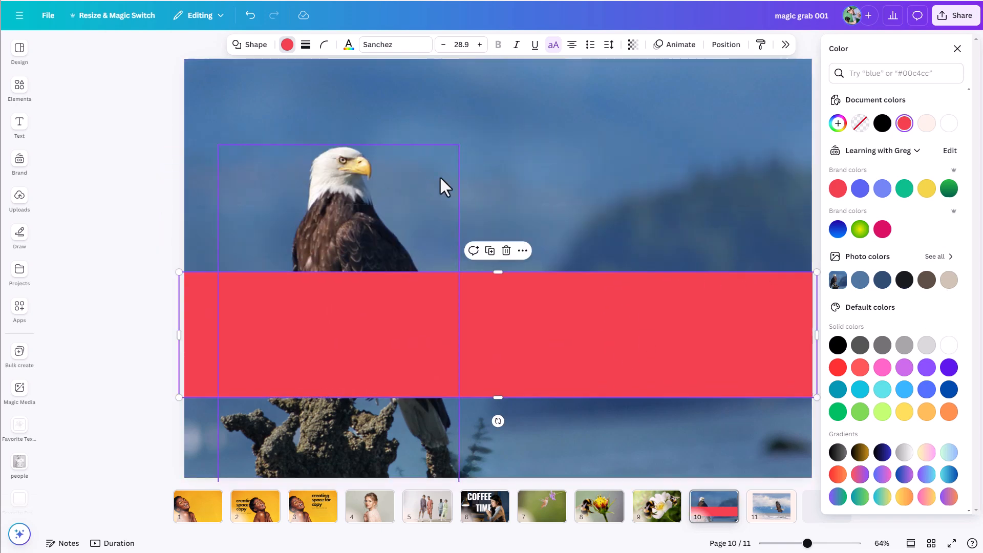
left_click(838, 124)
left_click(945, 250)
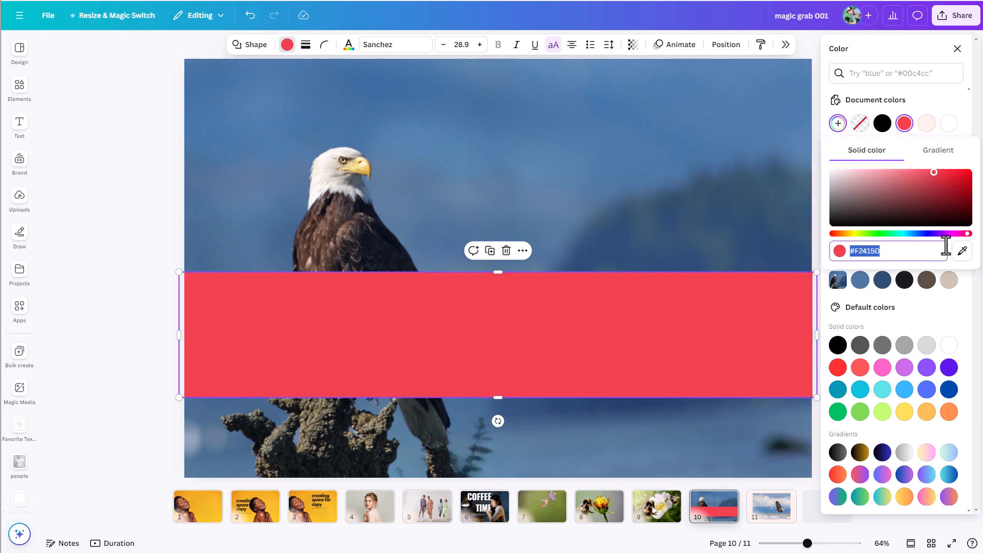
left_click(962, 250)
left_click(357, 165)
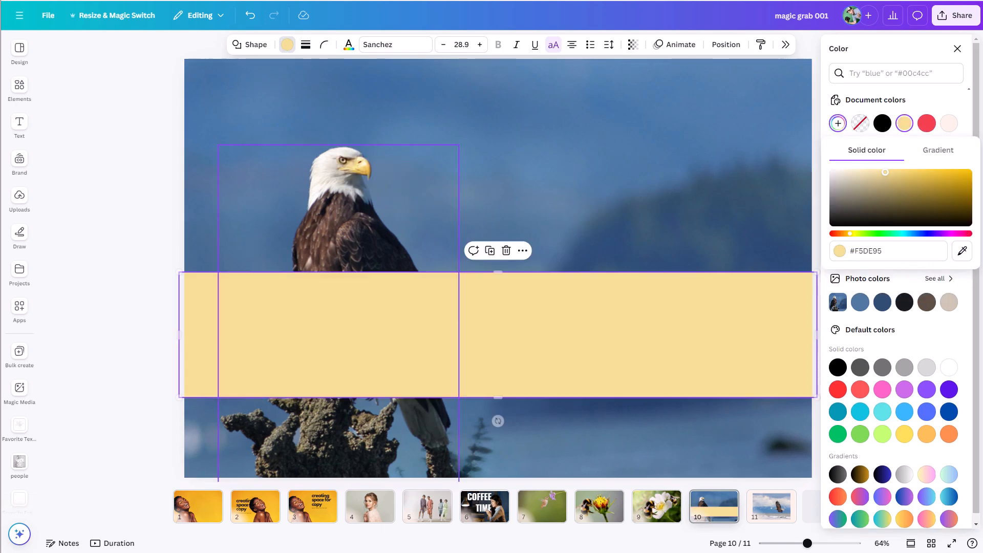
left_click_drag(500, 318, 522, 187)
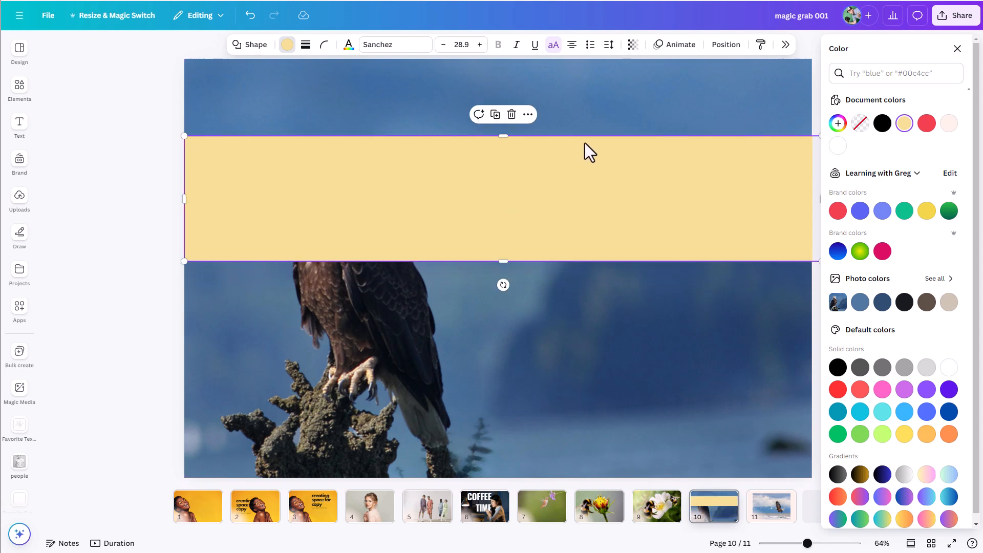
Step: Send the band behind the eagle, extend its upper edge slightly and set its transparency to 59
key("ctrl+bracketleft")
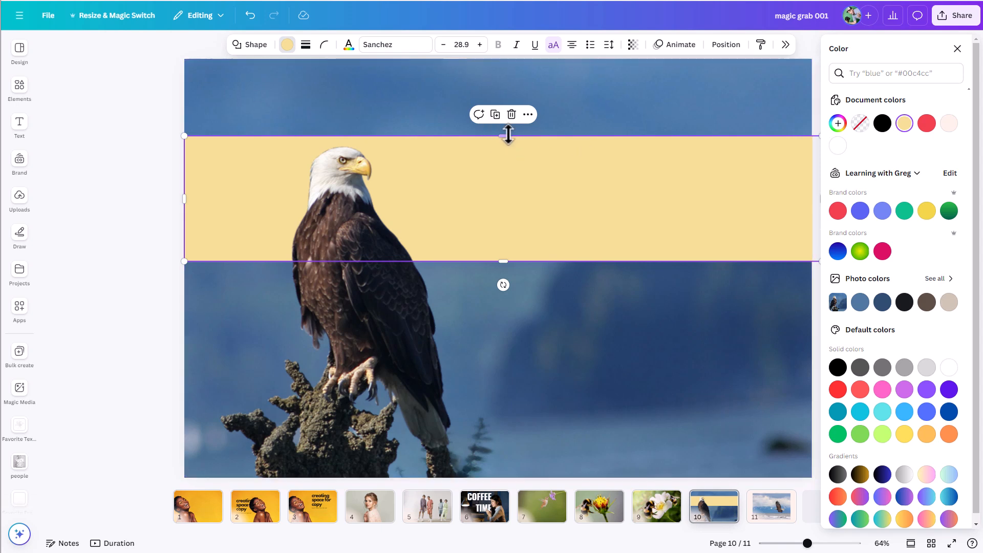
left_click_drag(504, 135, 503, 130)
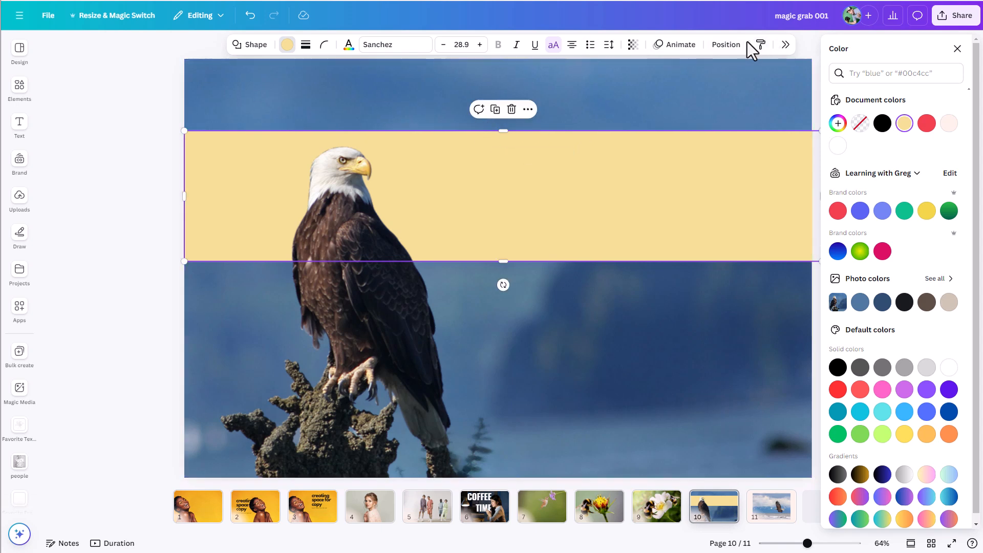
left_click(632, 47)
left_click(623, 87)
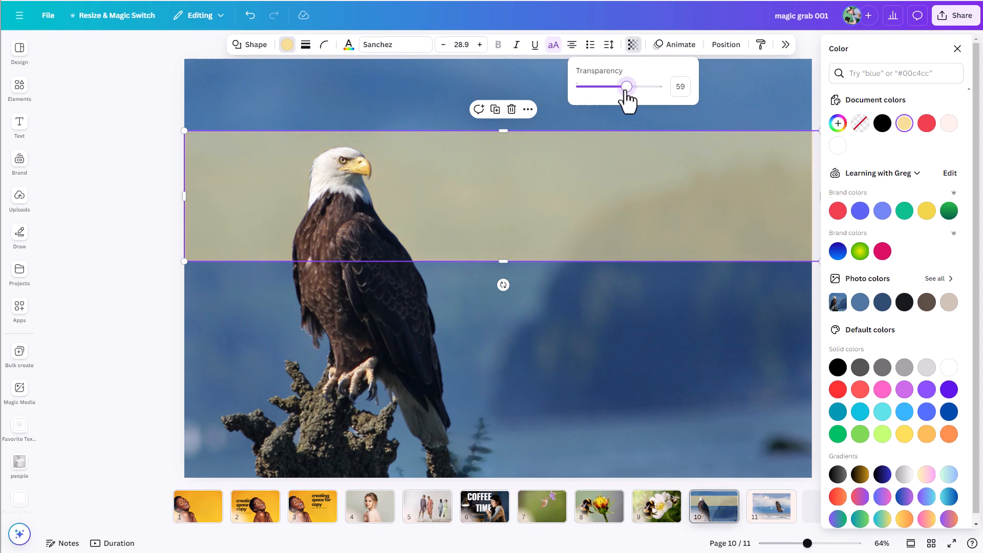
Step: Add a heading text beside the eagle and enlarge it to font size 167
left_click(20, 125)
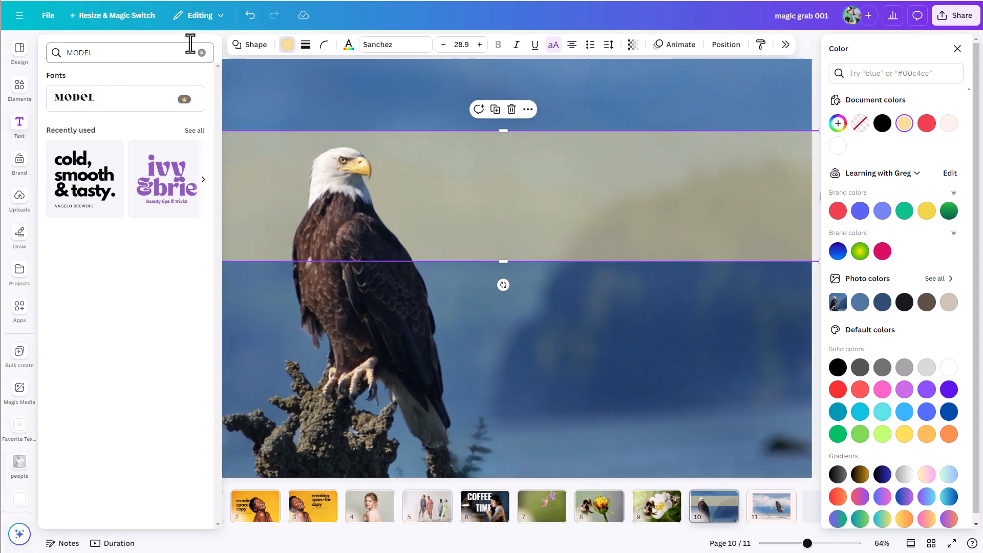
left_click(199, 49)
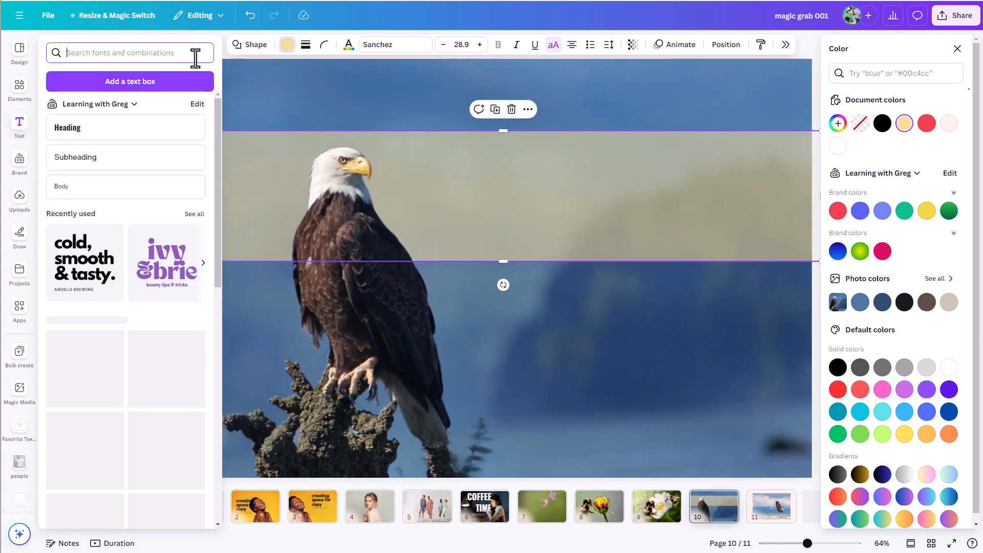
left_click(118, 128)
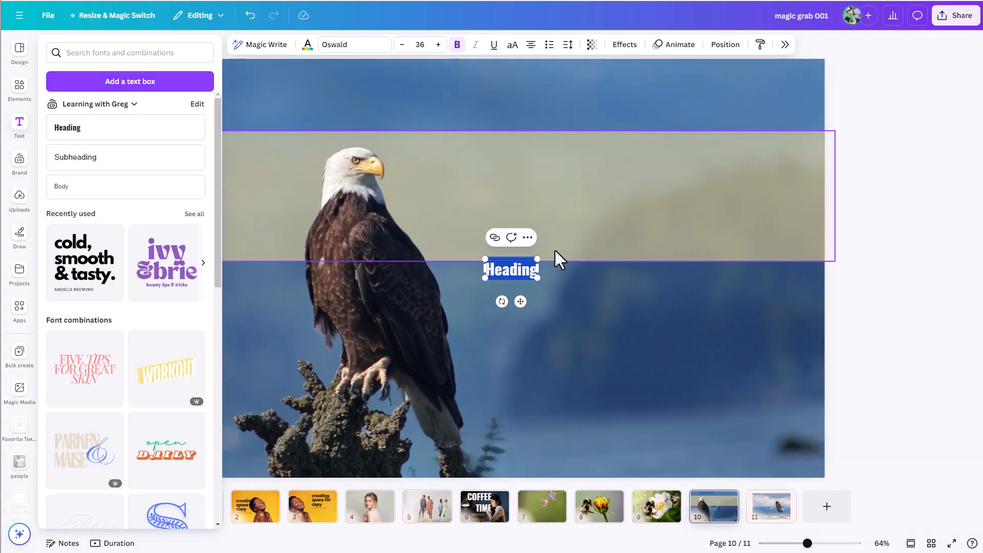
double_click(538, 268)
left_click_drag(551, 252, 739, 215)
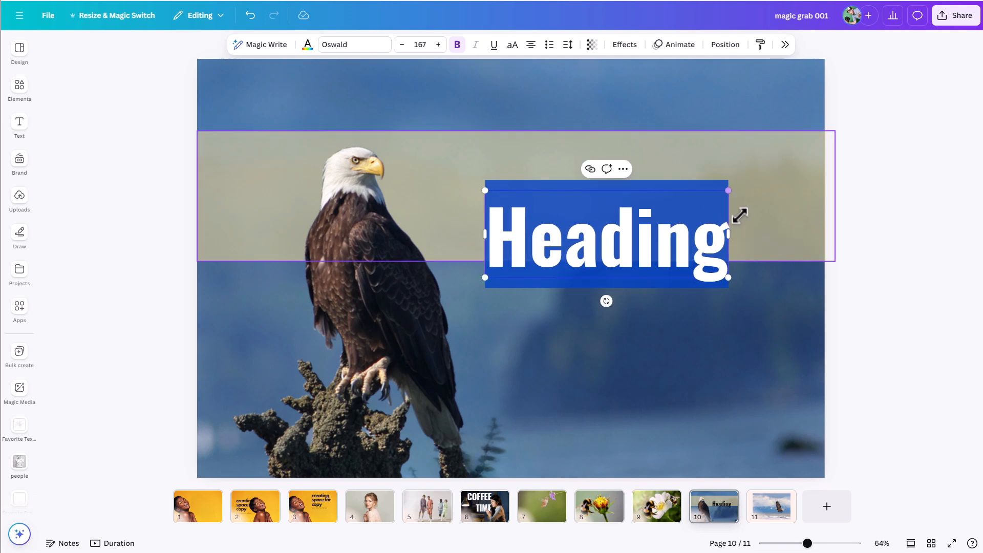
Step: Replace the heading's text with "bald eagle"
type("bA")
key("BackSpace")
key("BackSpace")
type("bald eg")
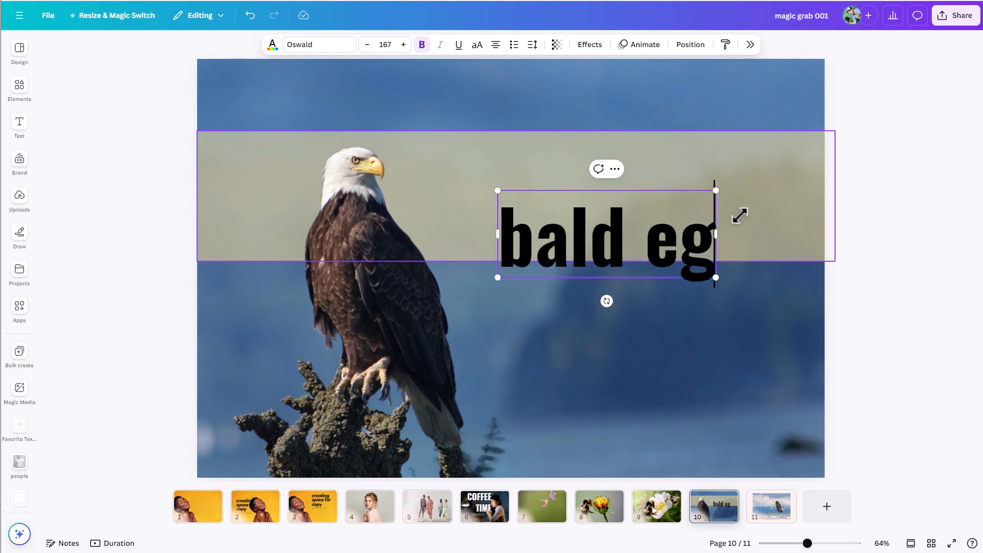
key("BackSpace")
type("agle")
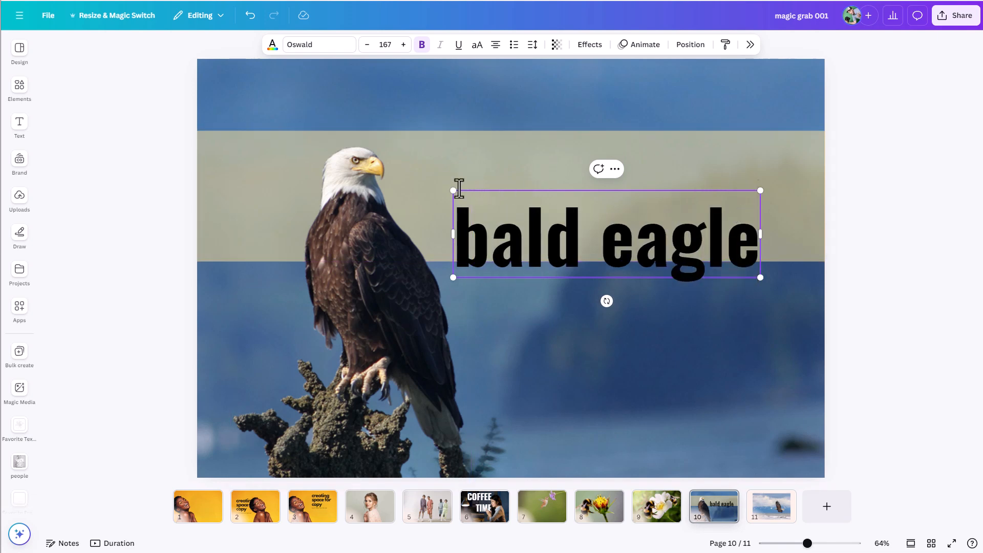
Step: Enlarge the "bald eagle" text to size 237, place it over the band and move its layer behind the eagle
left_click_drag(453, 191, 318, 145)
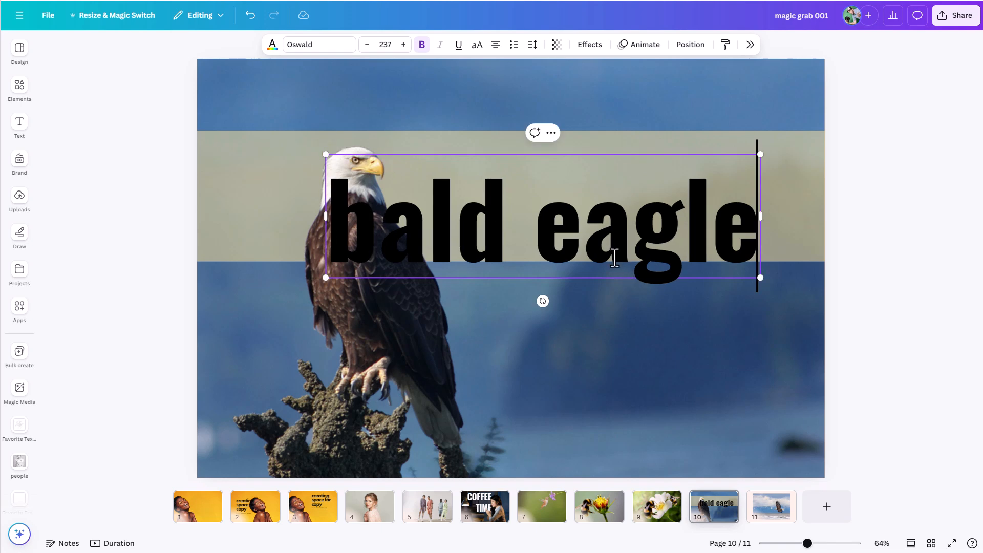
left_click_drag(607, 230, 645, 207)
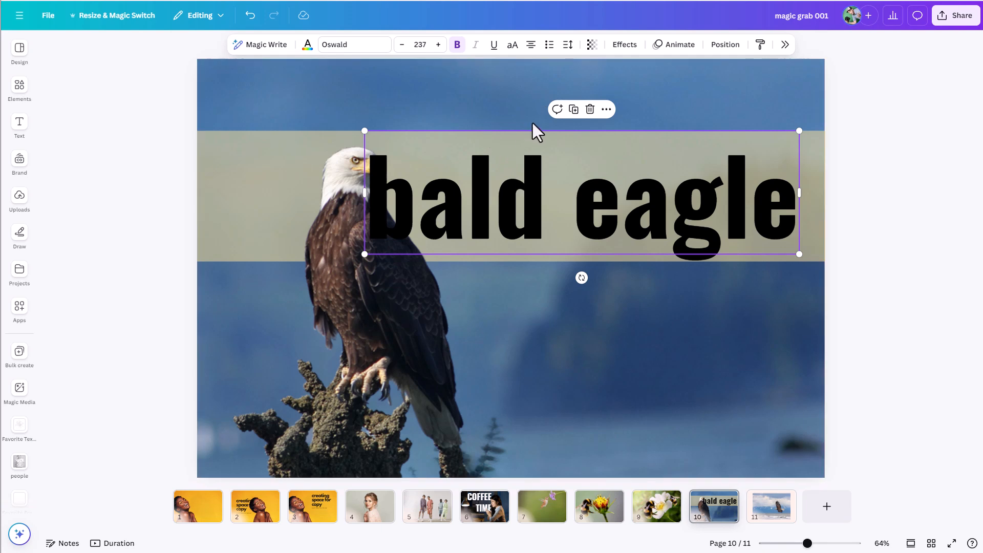
left_click(728, 46)
left_click_drag(908, 149, 901, 184)
left_click_drag(537, 202, 543, 200)
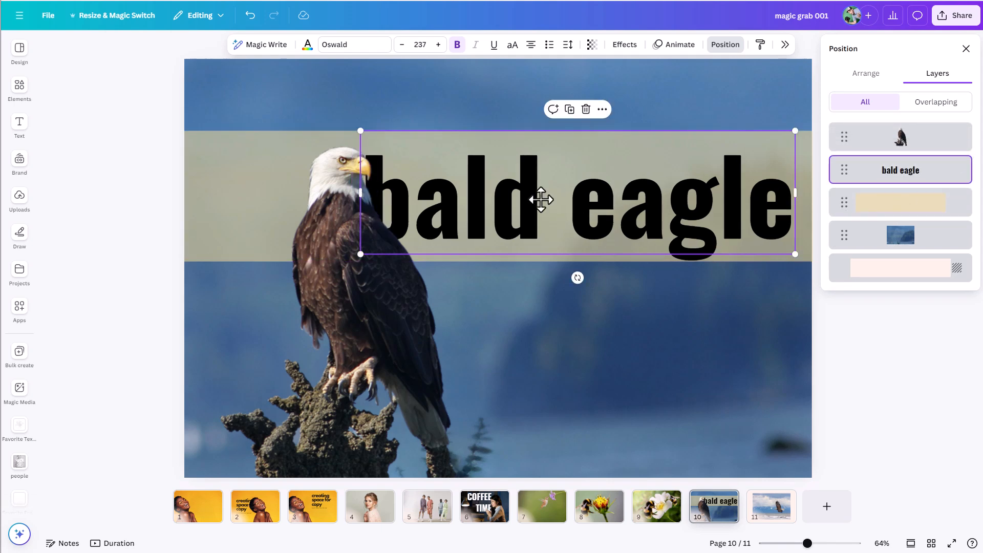
Step: Set the transparency of the band behind the "bald eagle" text to 20
left_click(496, 94)
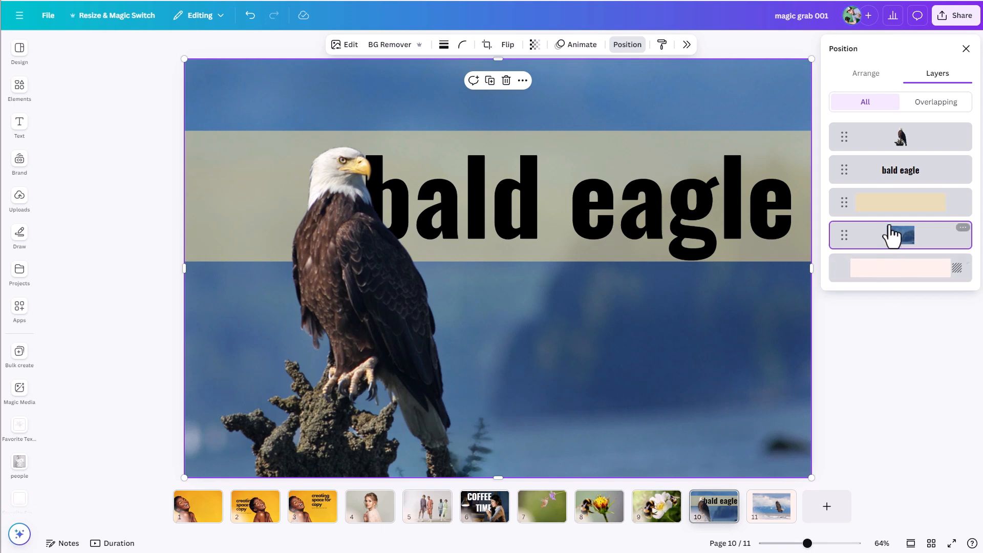
left_click(889, 203)
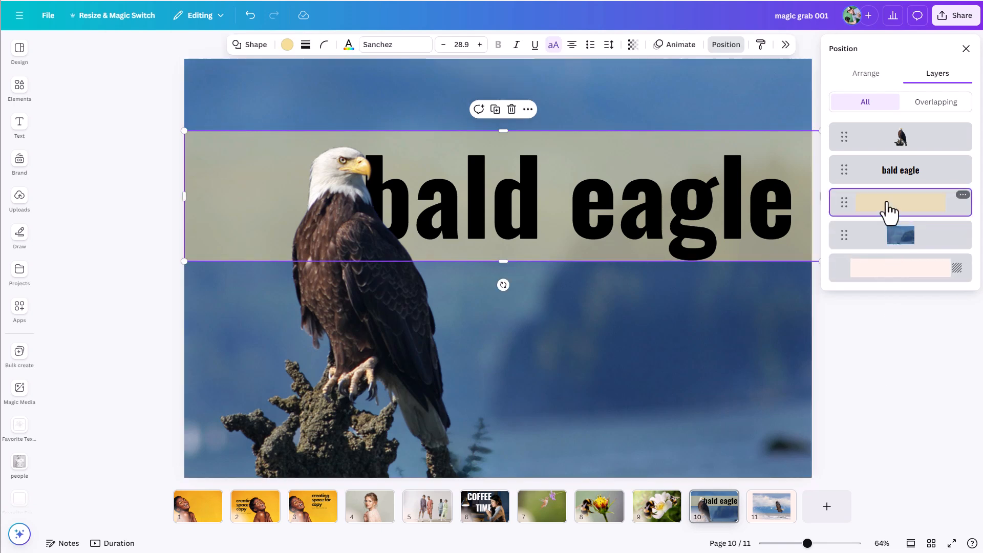
left_click(633, 44)
left_click_drag(610, 88, 593, 88)
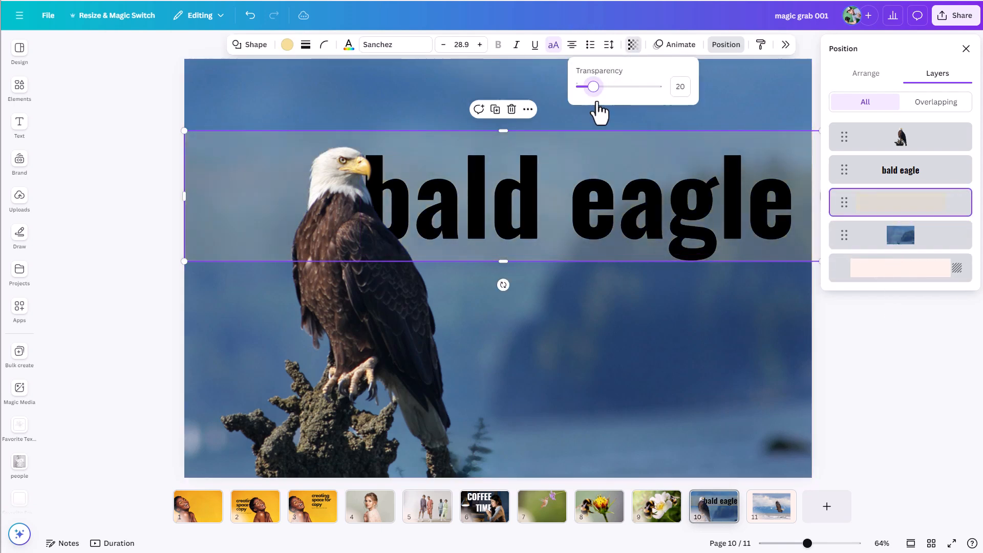
left_click(630, 377)
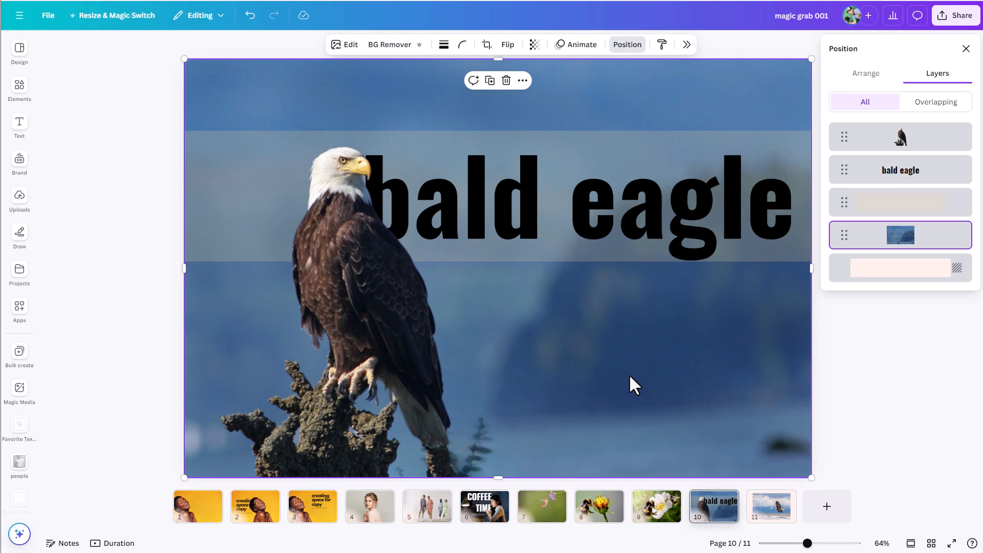
Step: Delete the "bald eagle" text and the semi-transparent band from page 10
left_click(621, 226)
key("Delete")
left_click(627, 196)
key("Delete")
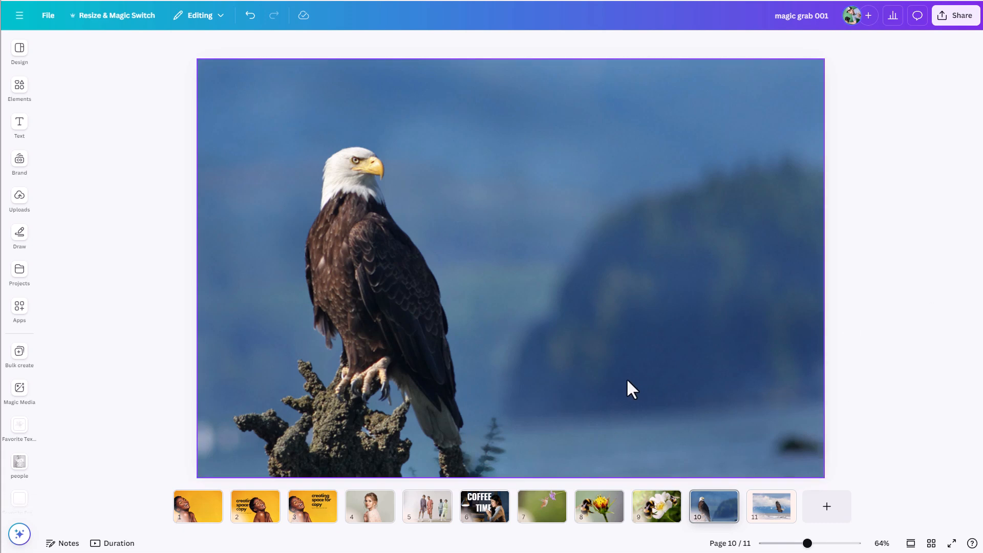
Step: Apply the Breathe animation to the extracted eagle on page 10
left_click(369, 333)
left_click(579, 45)
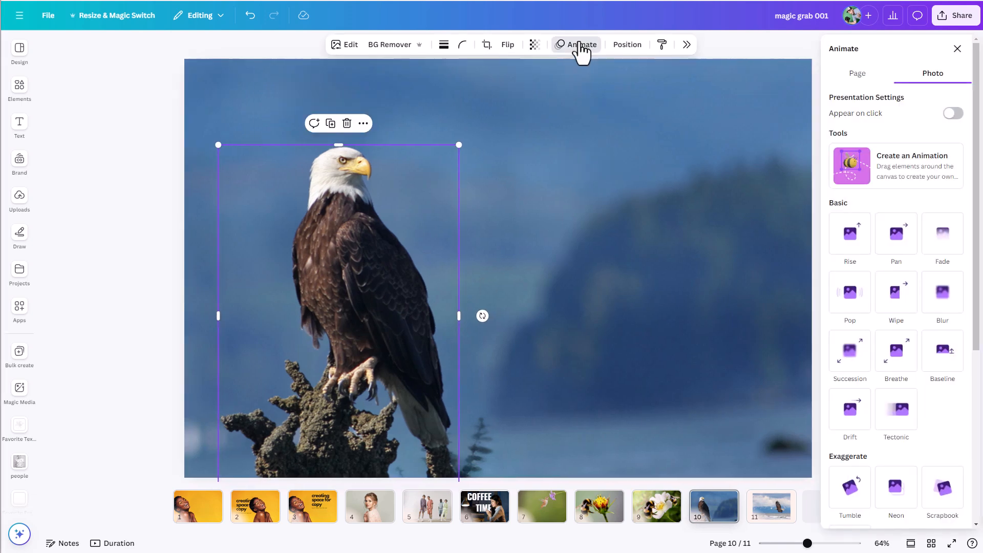
left_click(899, 360)
Step: Enlarge the eagle slightly and shift it down and right so the perch extends past the page's bottom edge
left_click_drag(807, 543, 793, 543)
left_click_drag(422, 251, 421, 271)
left_click_drag(487, 219, 505, 191)
mouse_move(449, 252)
left_mouse_down()
mouse_move(474, 250)
mouse_move(462, 251)
left_mouse_up()
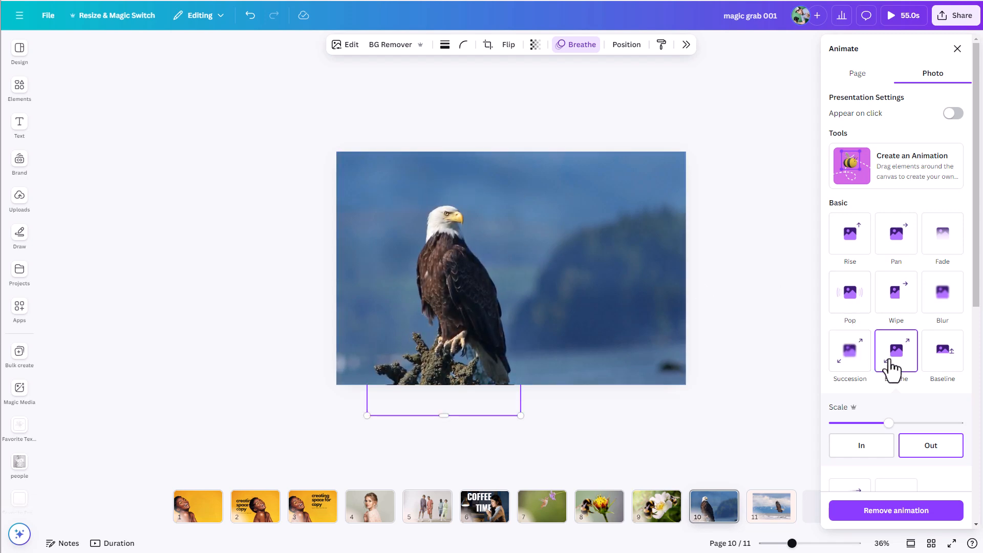
Step: Lower the scale of the eagle's Breathe animation to near its minimum and select the background photo
left_click_drag(887, 422, 840, 422)
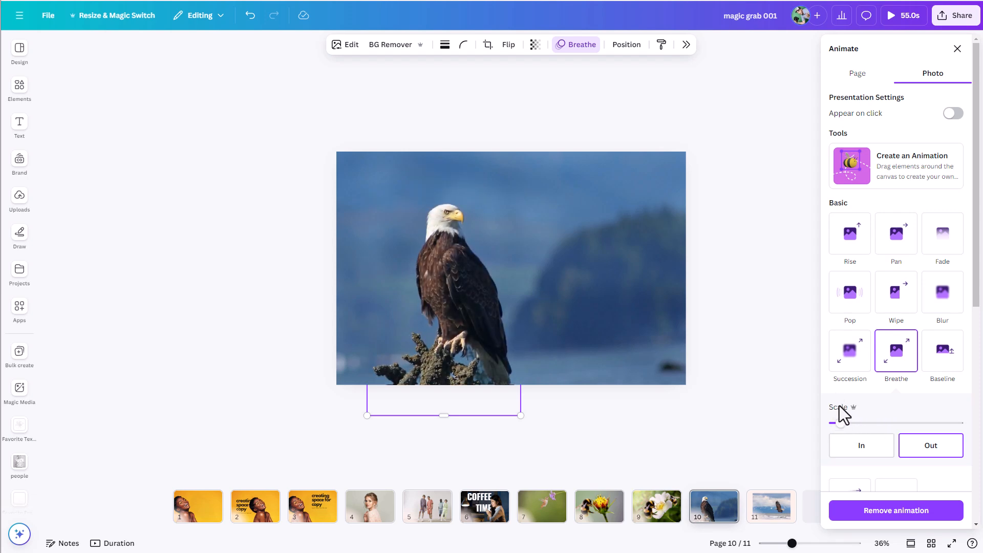
left_click(564, 180)
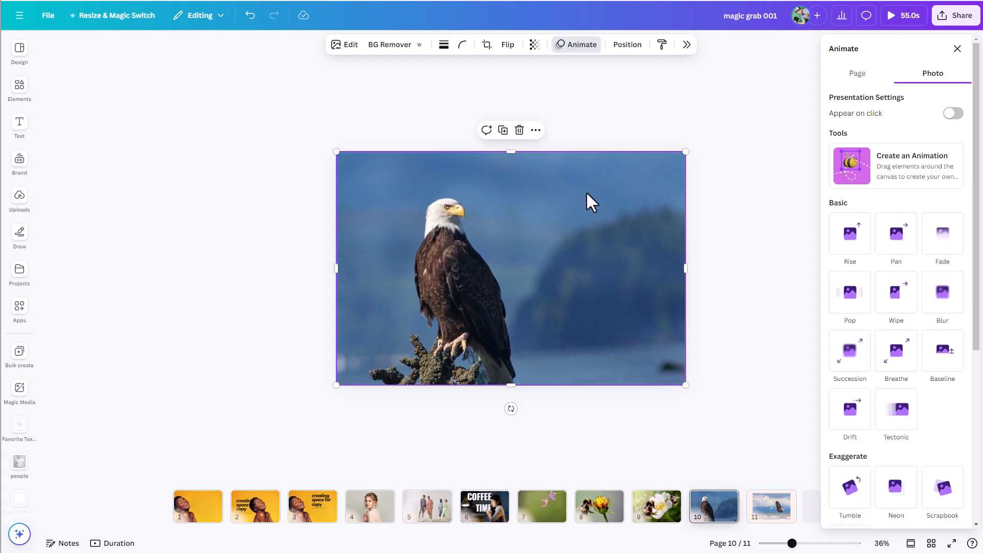
Step: Apply the Breathe animation with the In direction to the eagle page's background photo and enlarge the photo slightly beyond the page edges
left_click(900, 370)
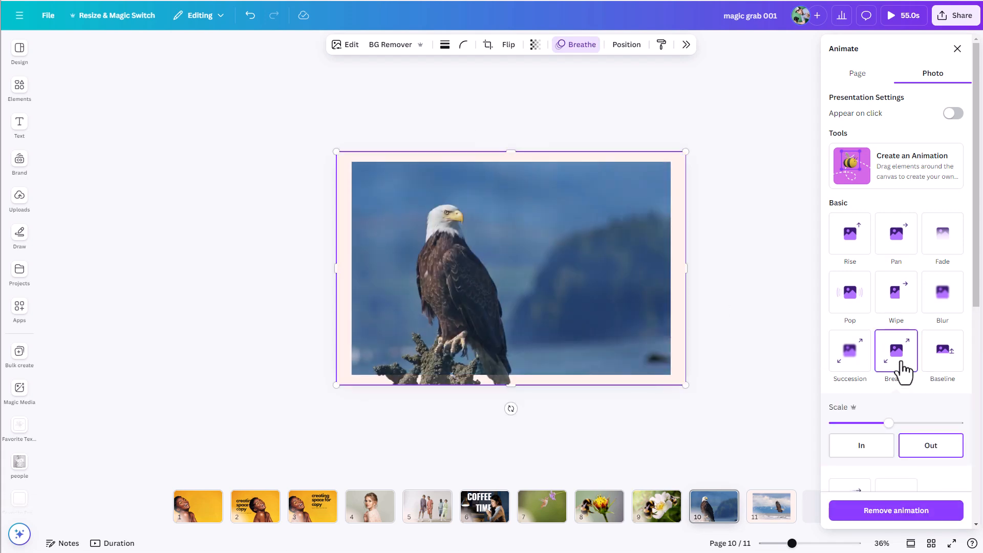
left_click(865, 449)
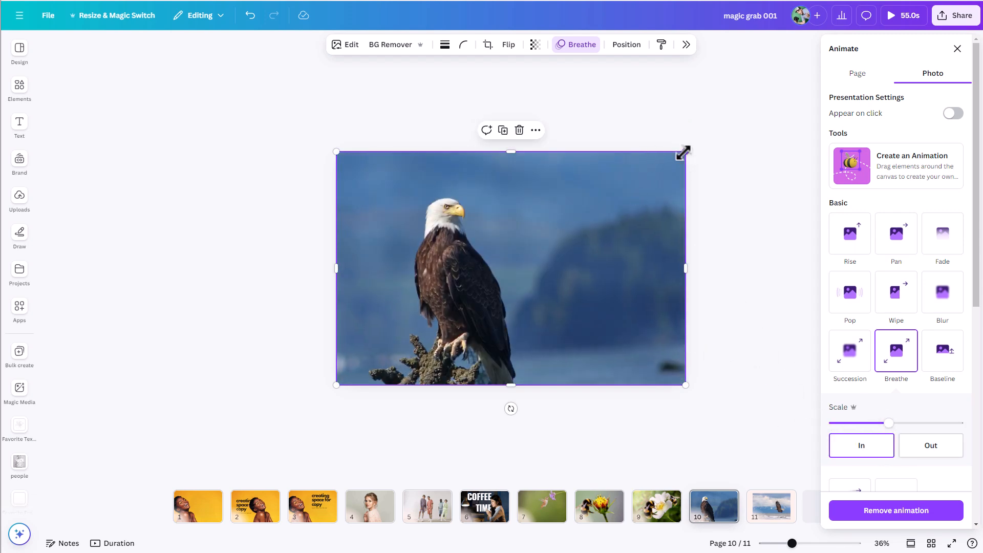
left_click_drag(683, 153, 707, 139)
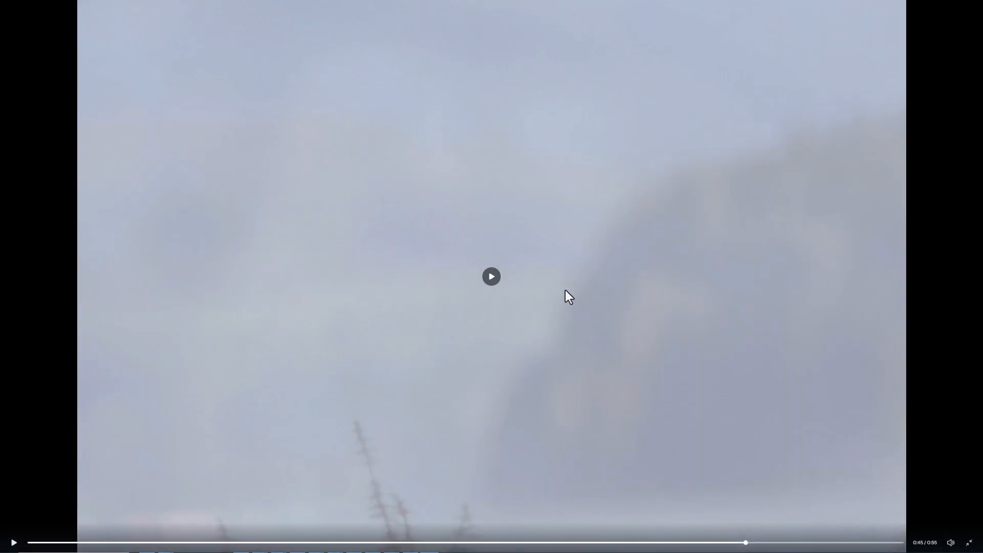
Step: Play the animated perched eagle page in the full-screen preview, rewind to its start and replay it
left_click(491, 278)
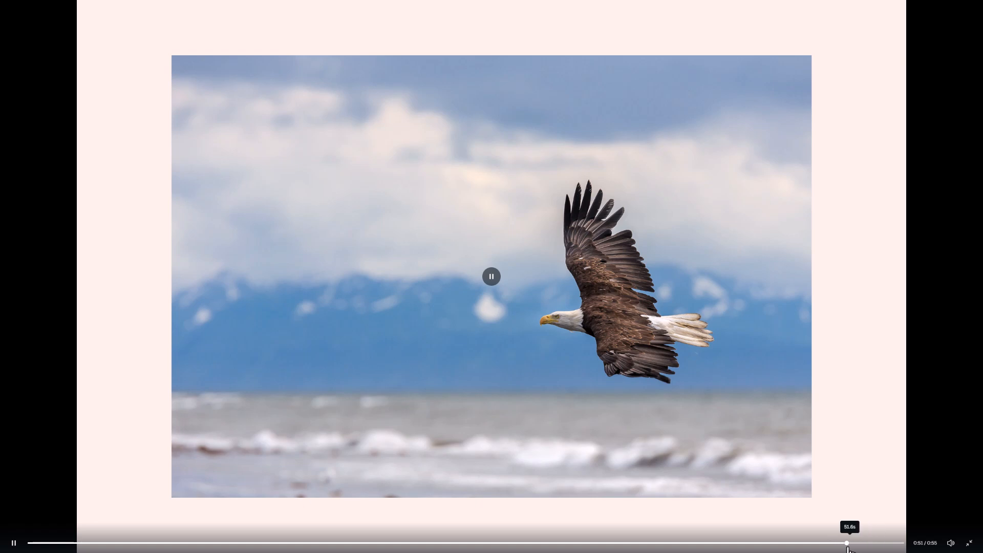
left_click_drag(847, 543, 757, 543)
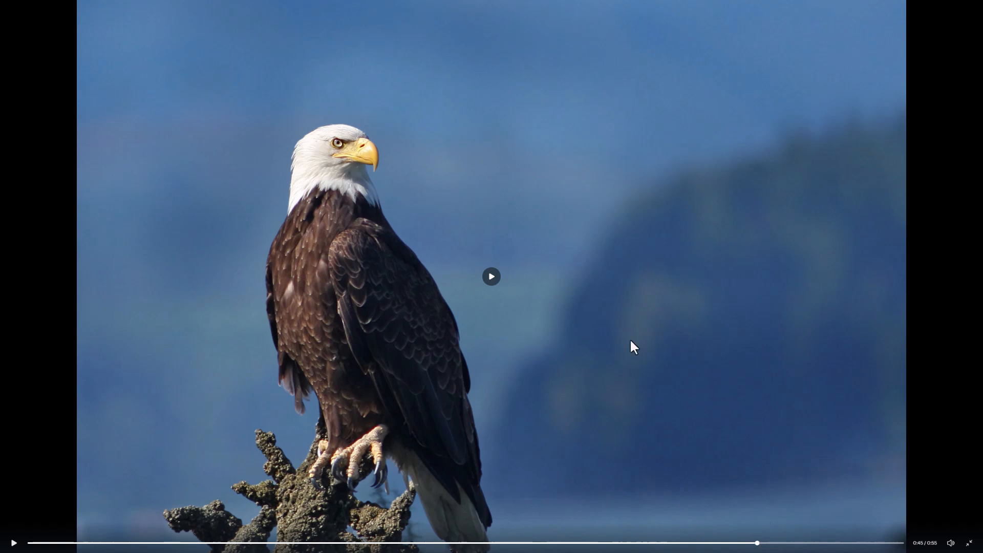
left_click(491, 285)
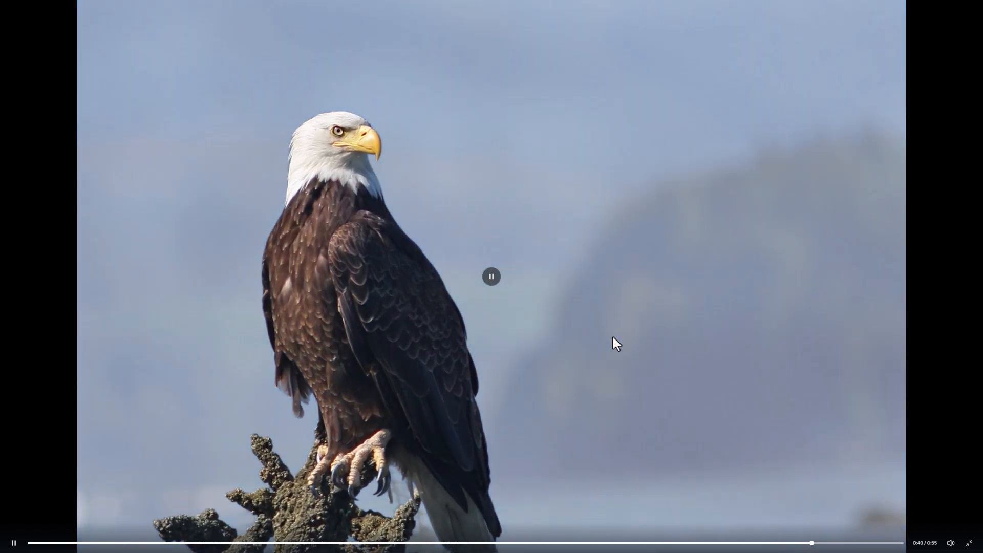
left_click(613, 337)
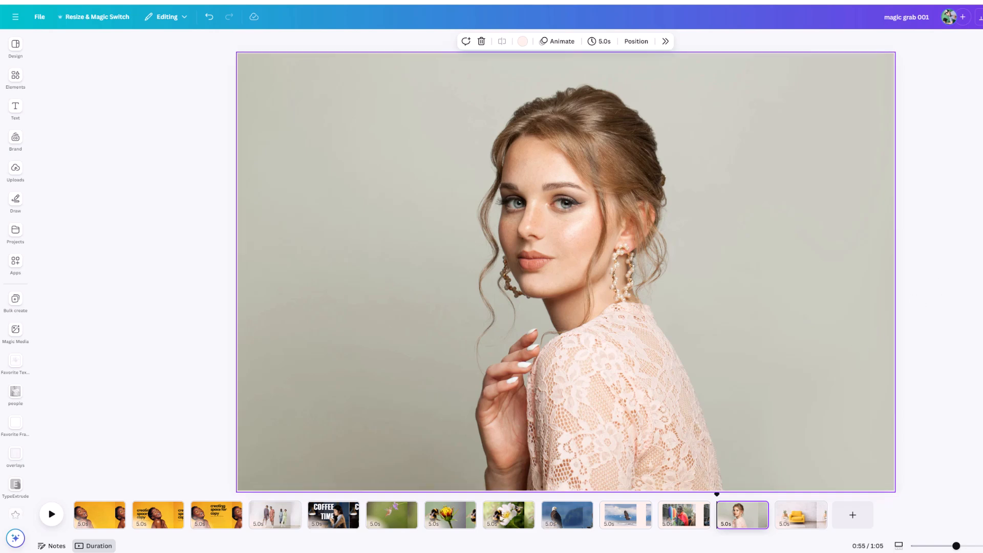
Step: Extract the man in the rainbow flag on page 11 with Magic Grab and move him to the photo's right edge
left_click(690, 517)
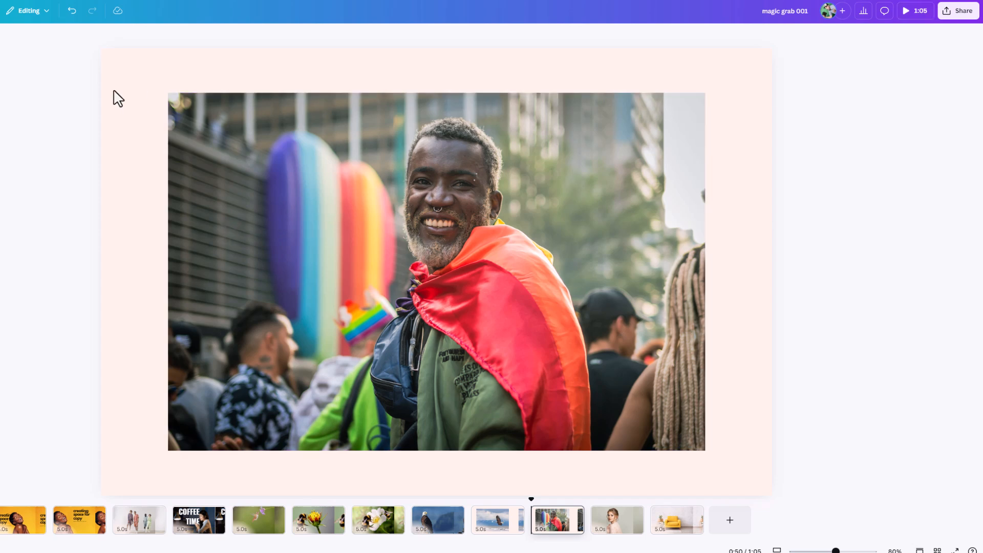
left_click(488, 152)
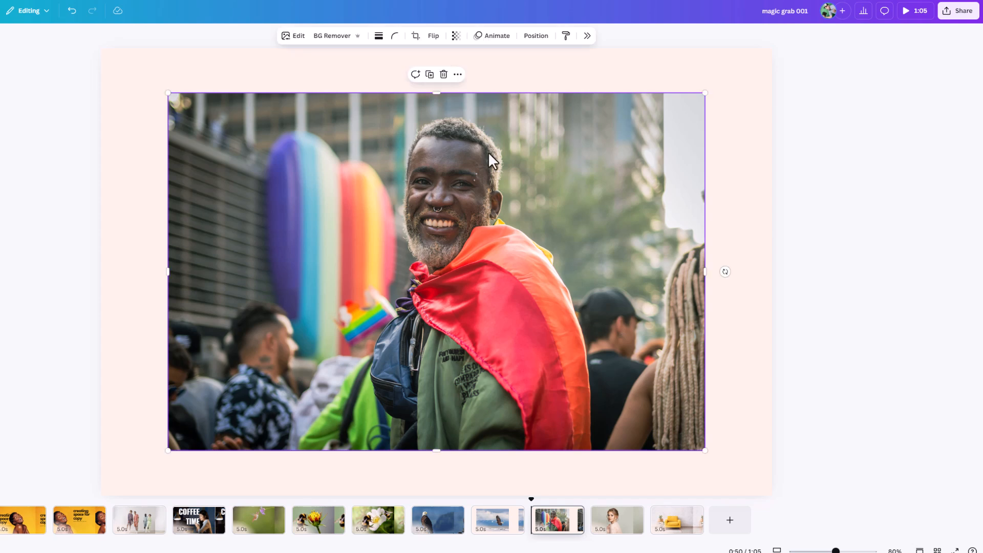
left_click(294, 37)
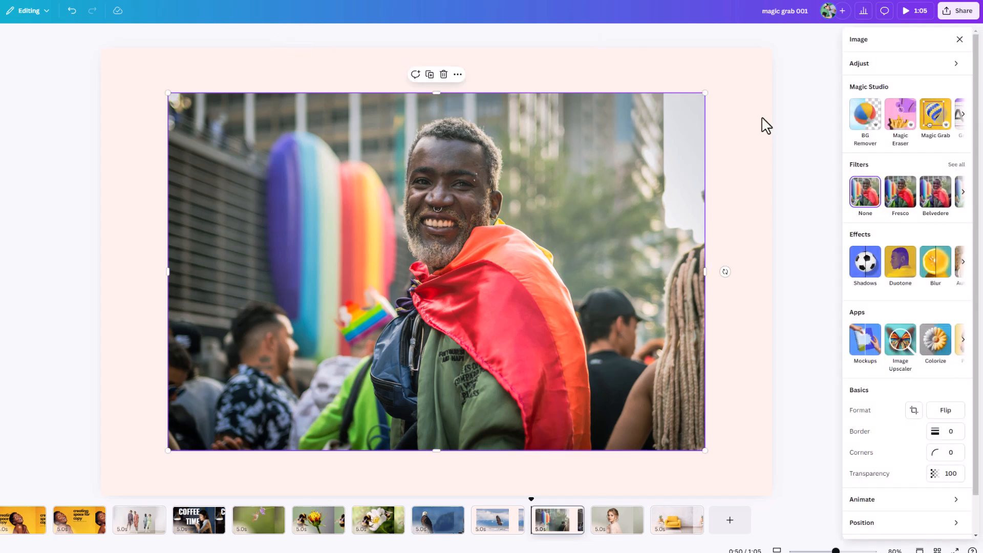
left_click(932, 124)
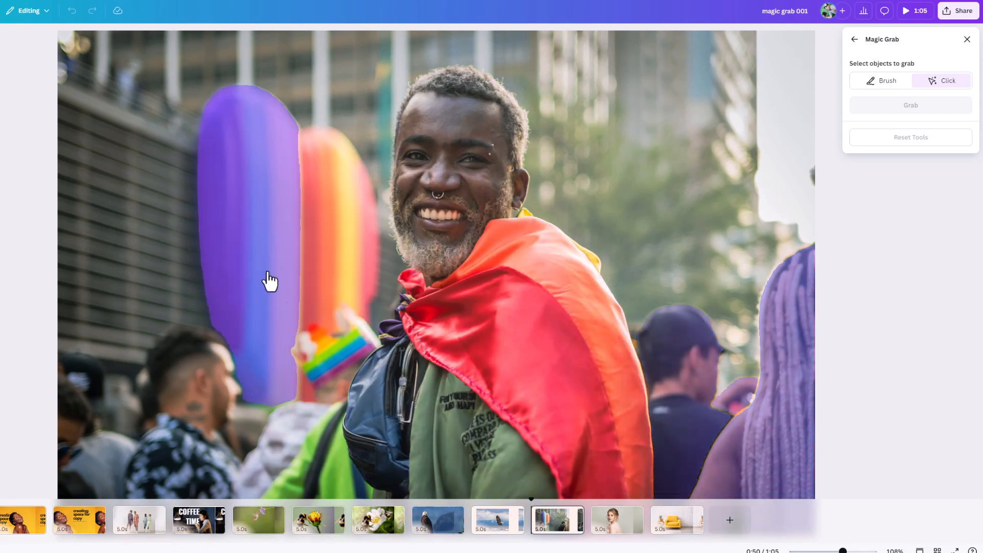
left_click(491, 295)
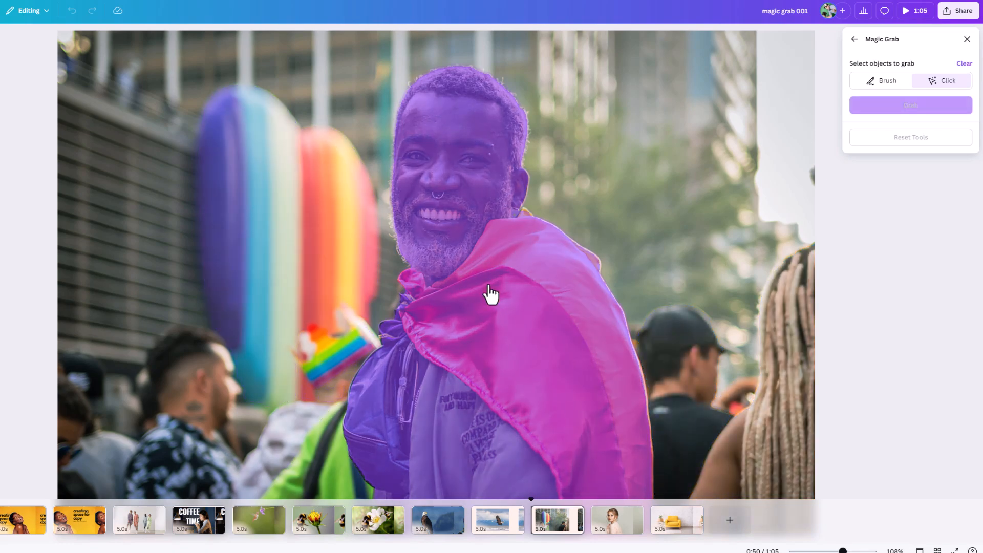
left_click(891, 110)
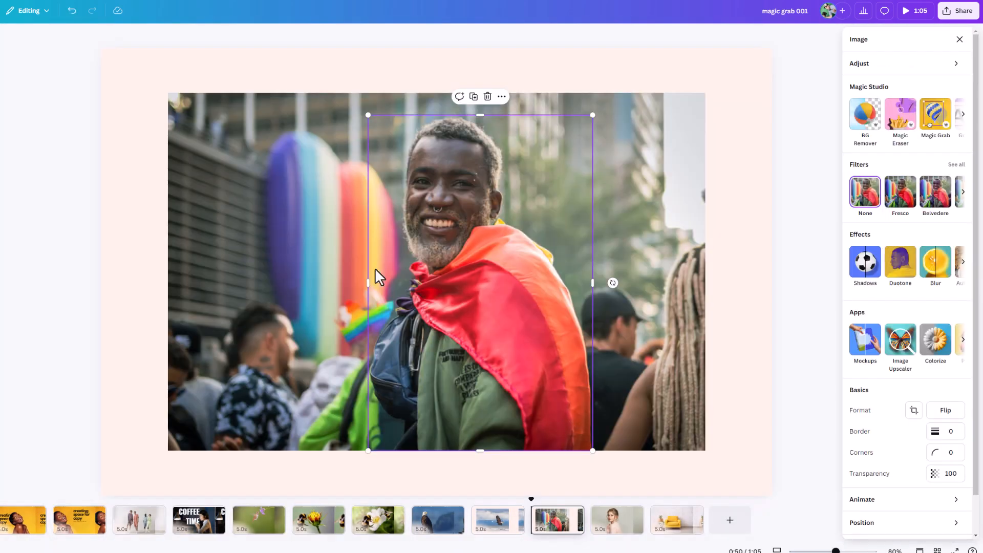
left_click_drag(440, 361, 276, 356)
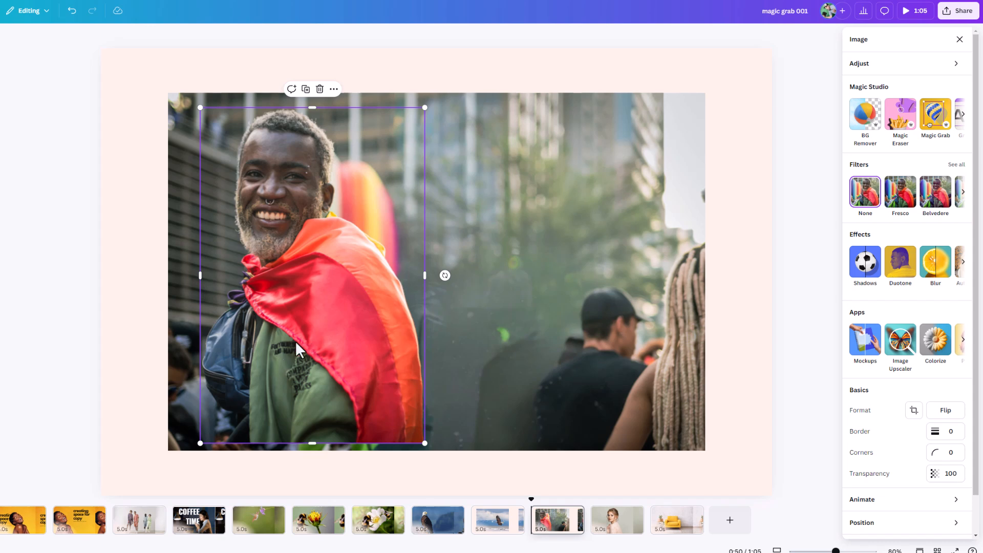
left_click_drag(271, 359, 562, 368)
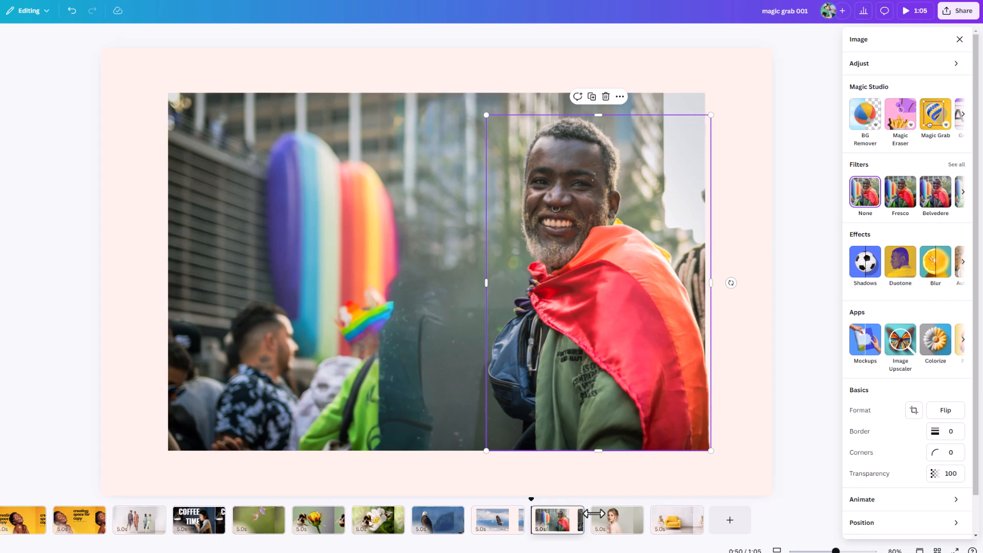
Step: Extract the woman in the lace top from the portrait on page 12 with Magic Grab
left_click(617, 530)
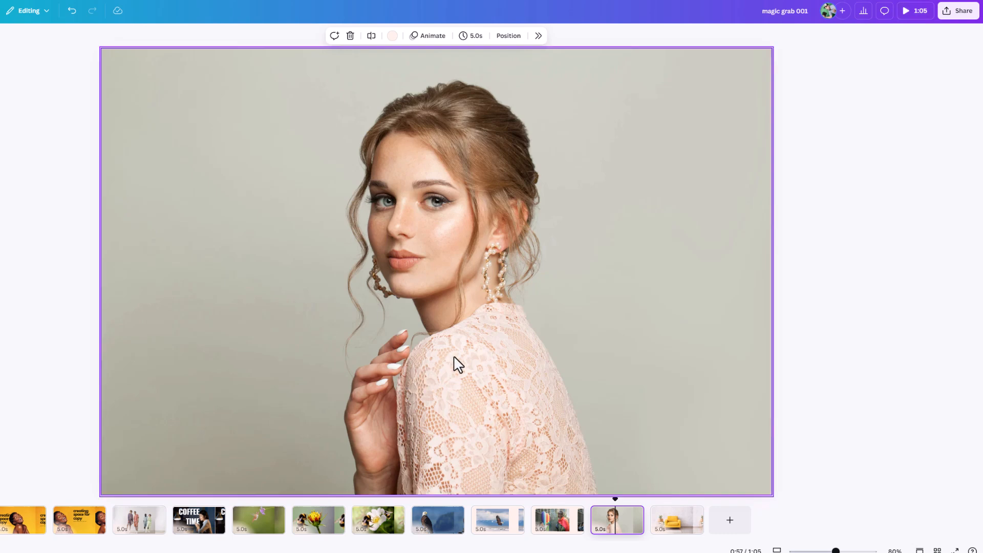
left_click(622, 200)
left_click(294, 35)
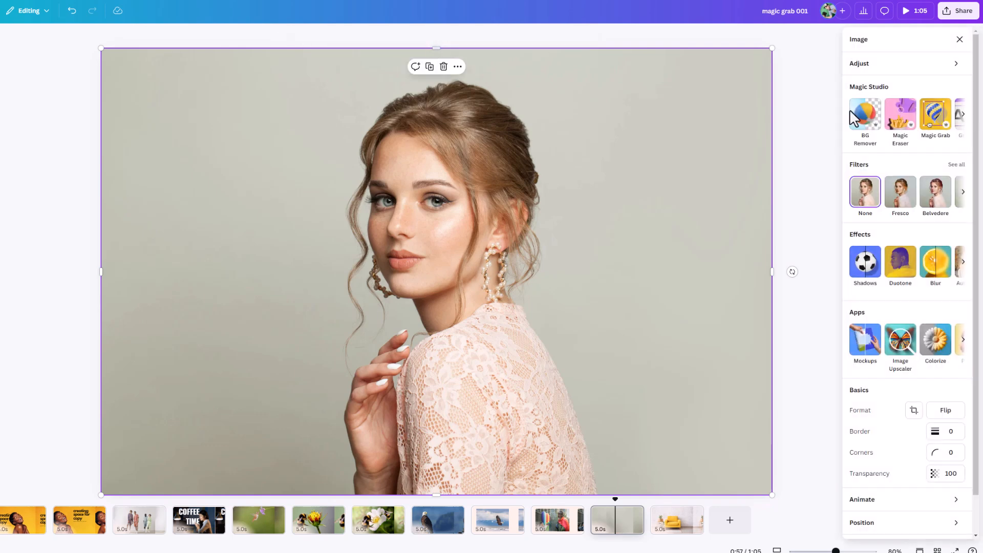
left_click(935, 123)
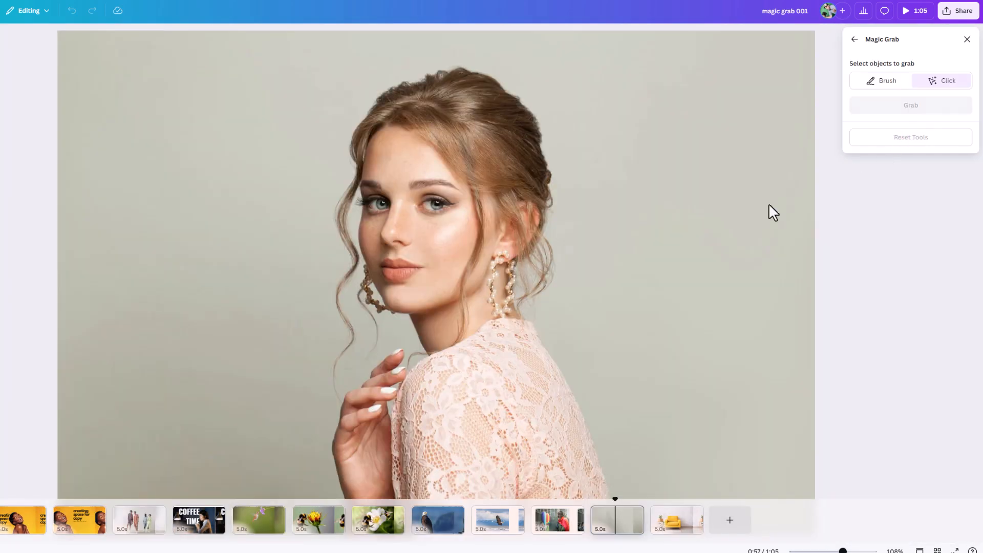
left_click(470, 285)
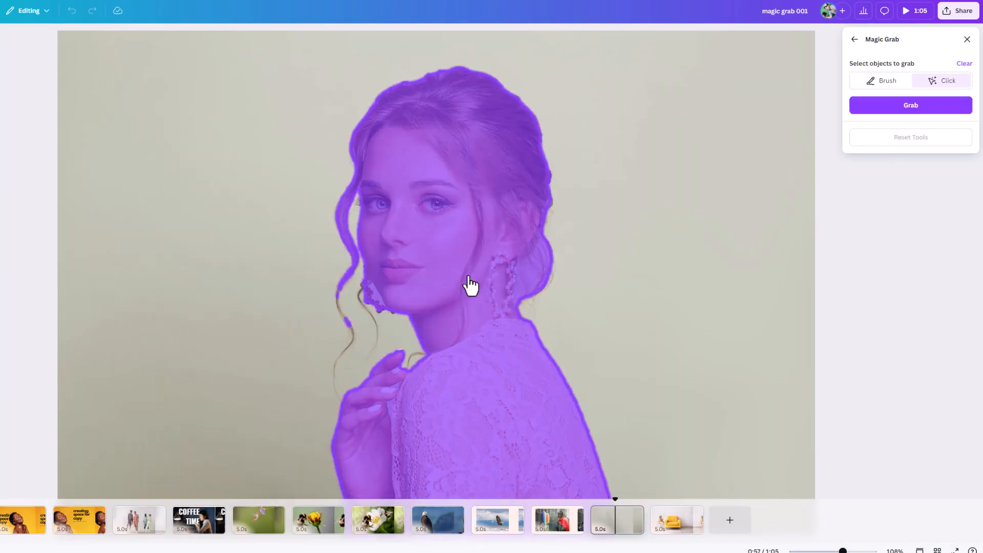
left_click(910, 106)
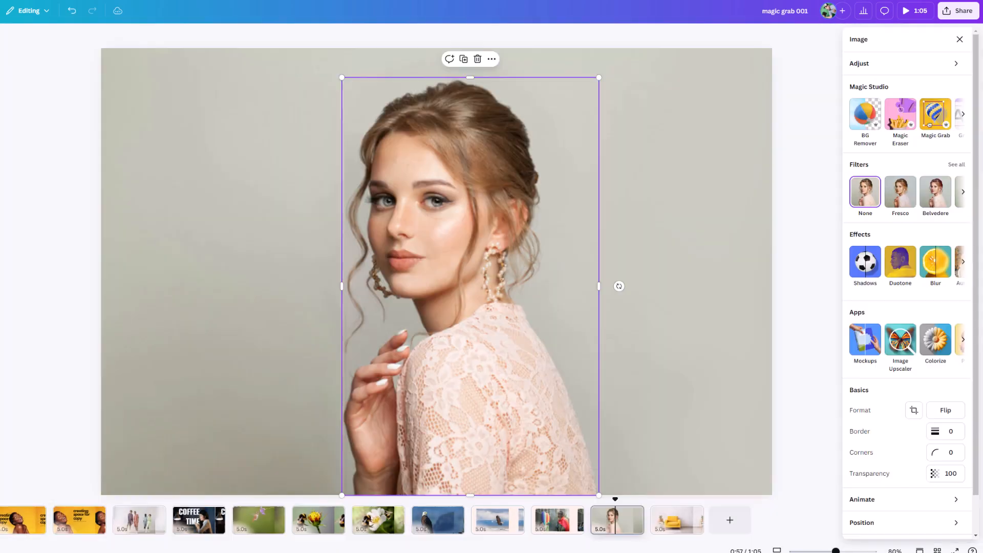
Step: Reposition the extracted woman toward the right side of the portrait, checking page 11's background fill for comparison
left_click_drag(467, 256, 544, 302)
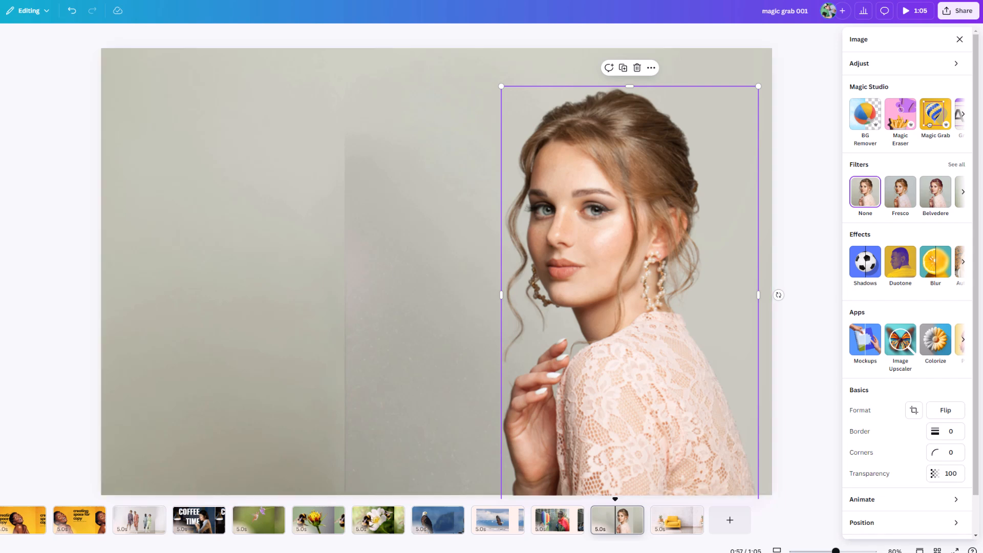
left_click_drag(668, 225, 530, 229)
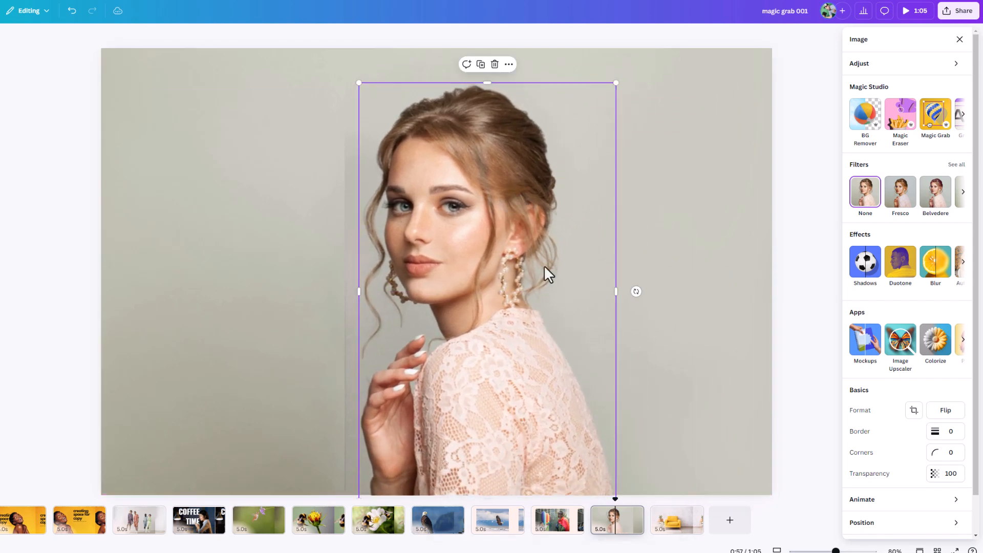
left_click(563, 533)
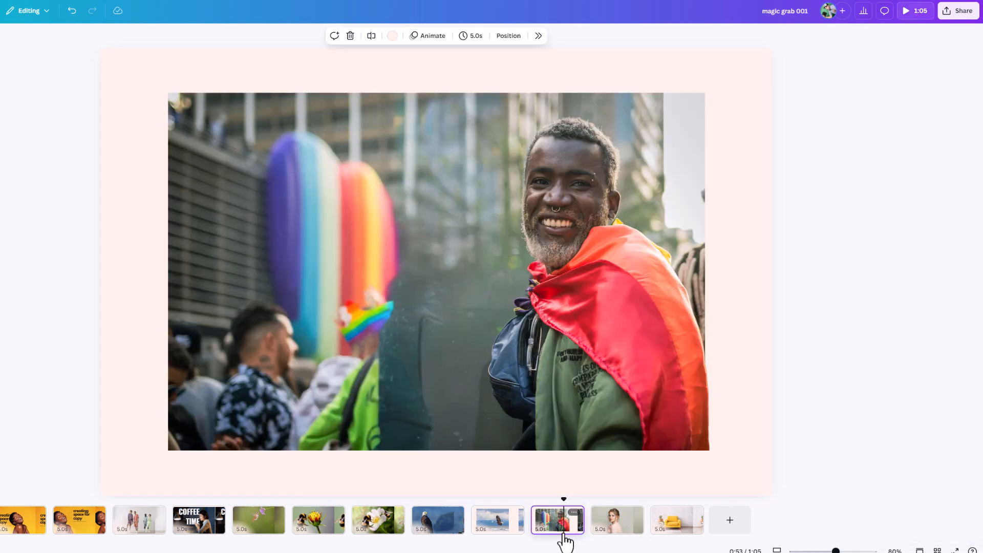
left_click(611, 530)
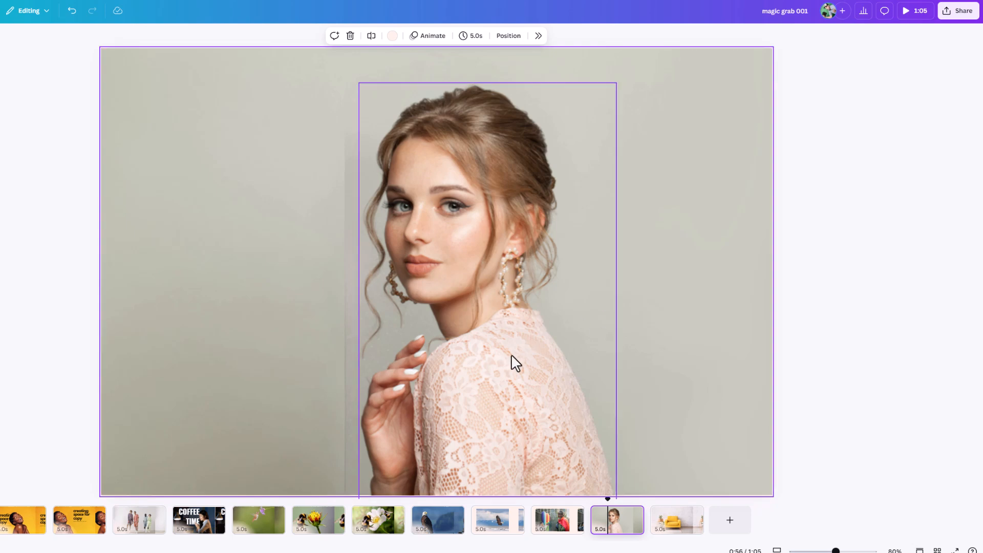
left_click_drag(513, 352, 649, 358)
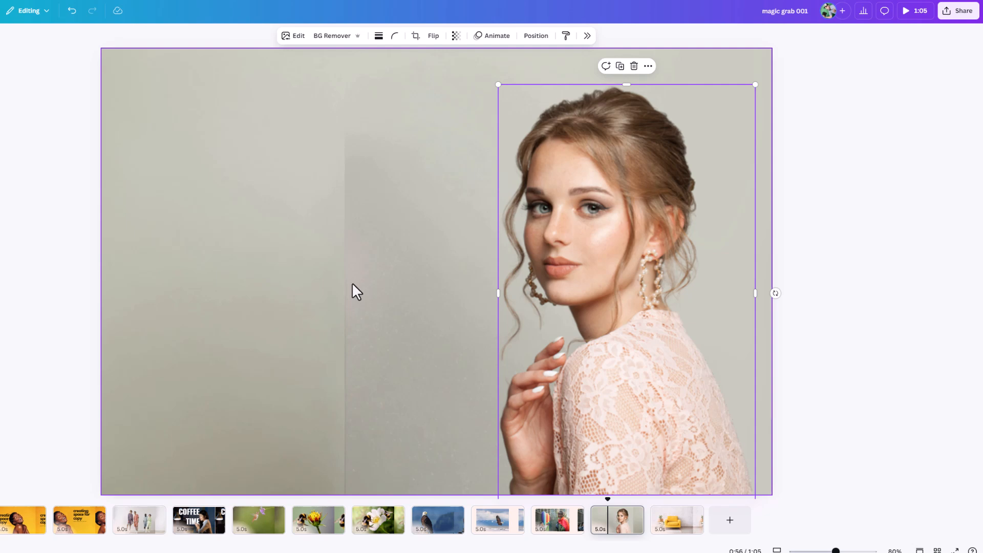
Step: Extract the yellow armchair from the room photo on page 13 with Magic Grab
left_click(669, 536)
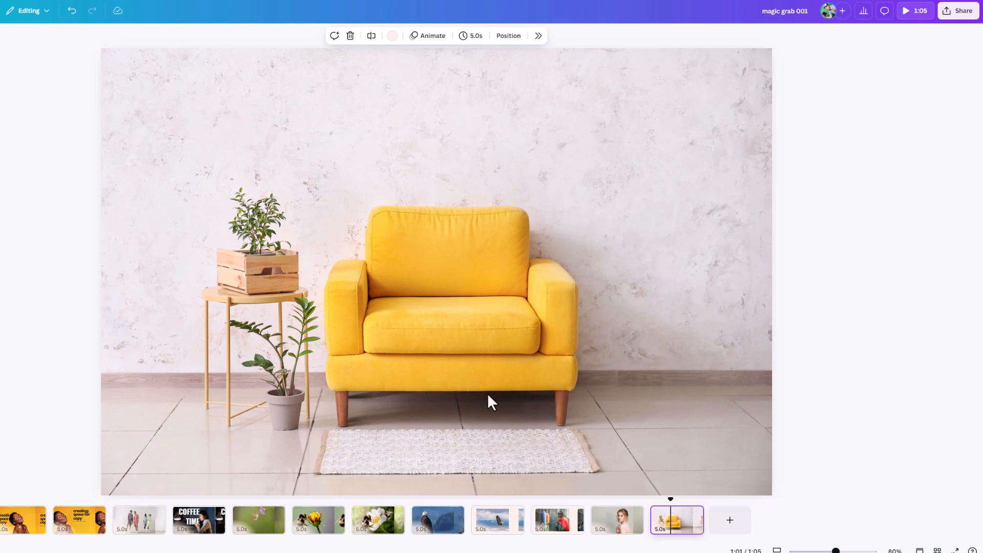
left_click(467, 280)
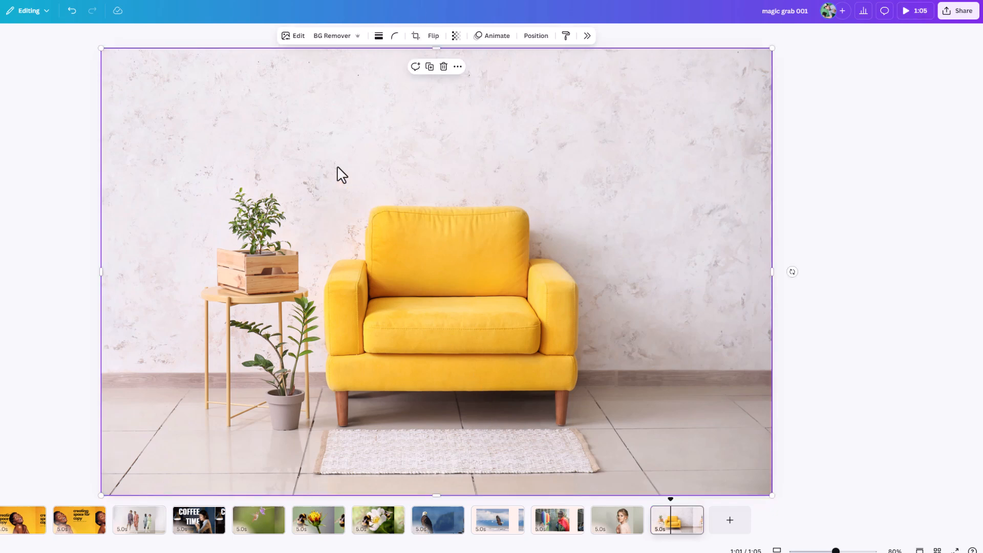
left_click(297, 36)
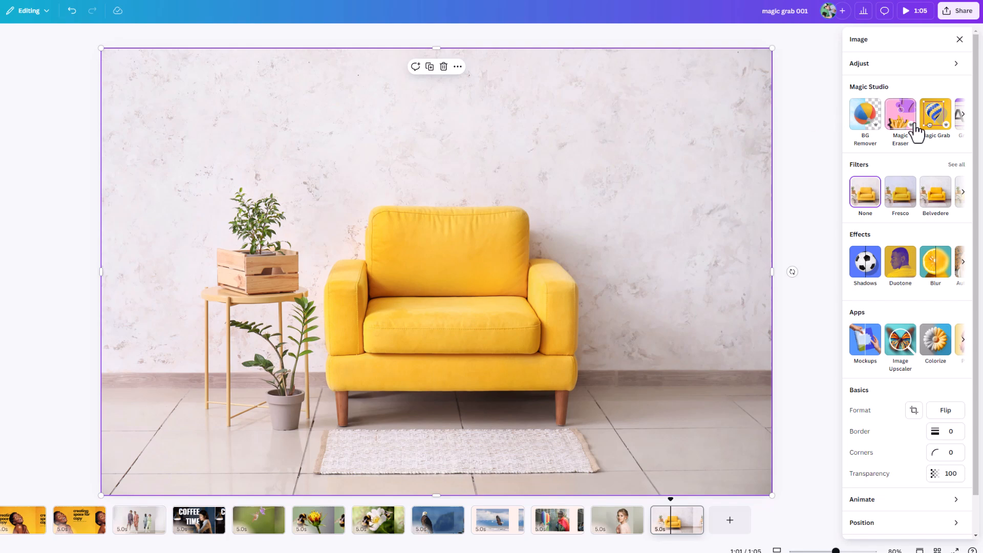
left_click(940, 125)
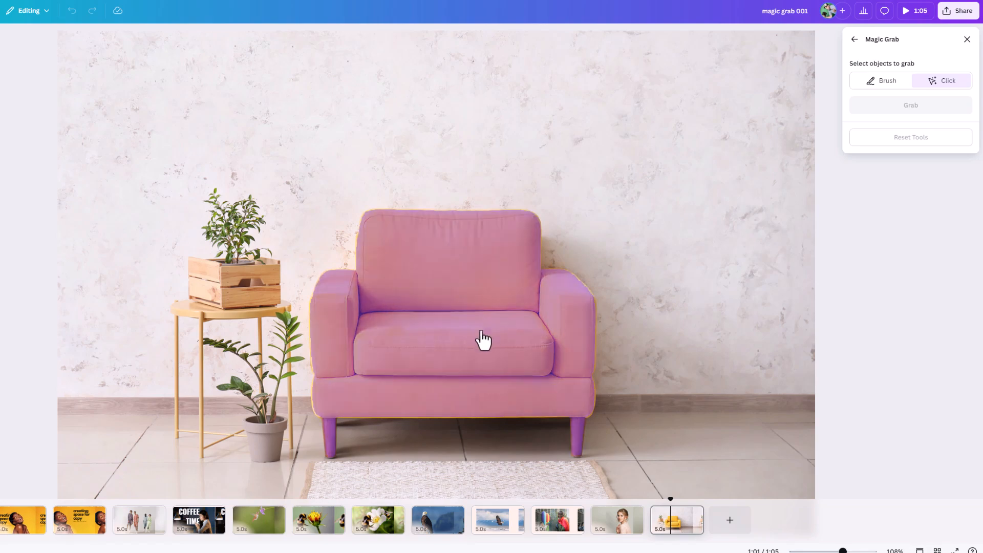
left_click(471, 344)
left_click(911, 105)
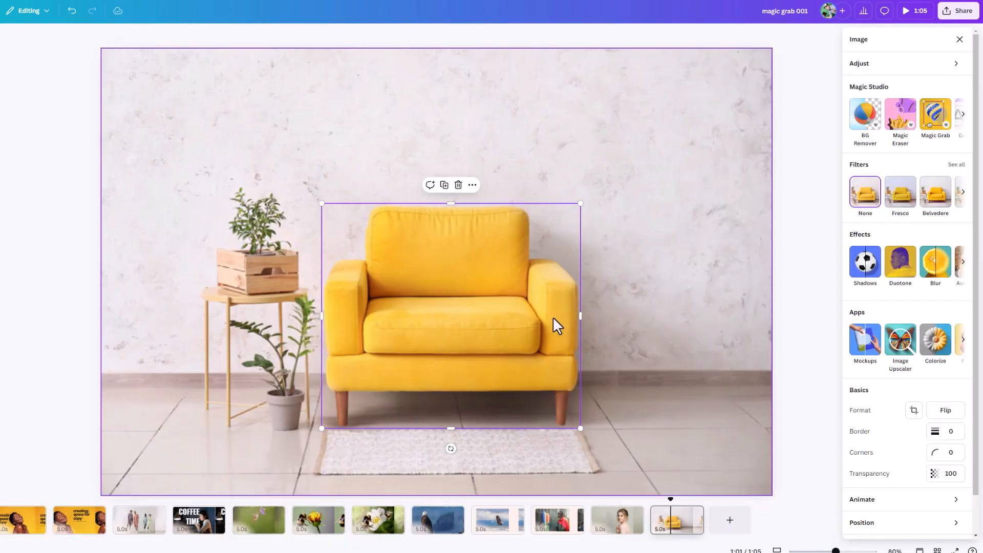
Step: Try the extracted armchair on both sides of the room, and settle it over its shadow, slightly right of and above its original spot
left_click_drag(382, 362, 589, 302)
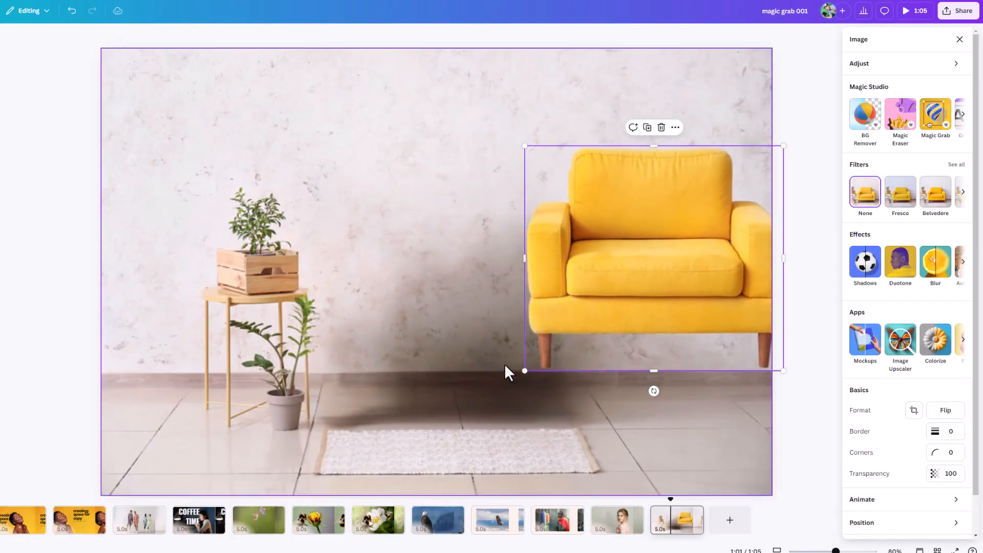
left_click_drag(698, 320, 299, 388)
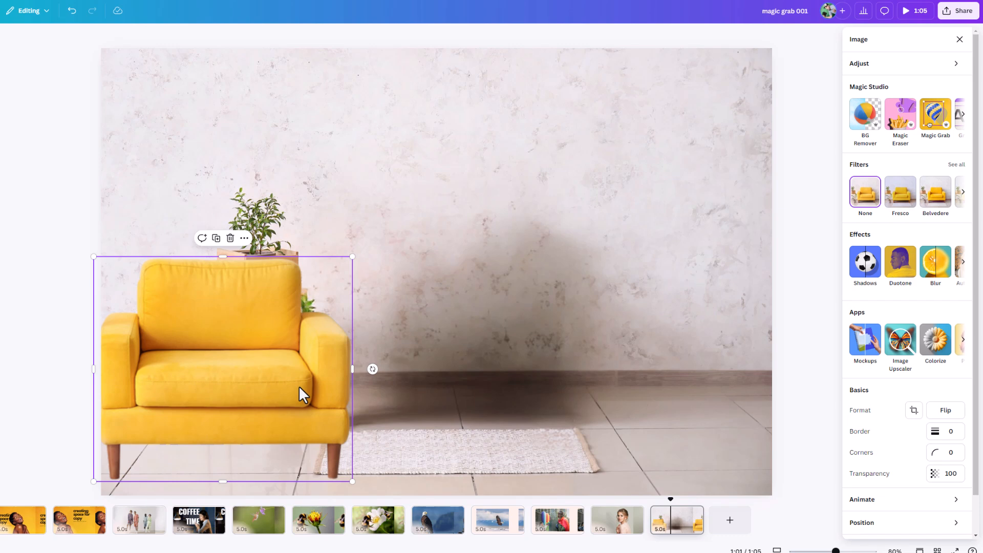
left_click_drag(304, 361, 555, 298)
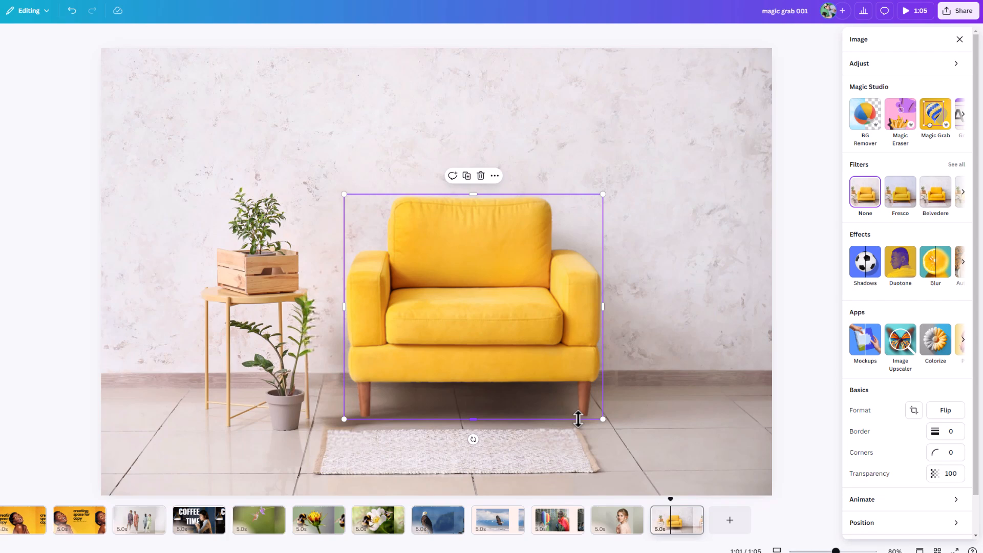
Step: Compare the background fills behind the extracted man, woman and armchair on pages 11, 12 and 13
left_click(559, 535)
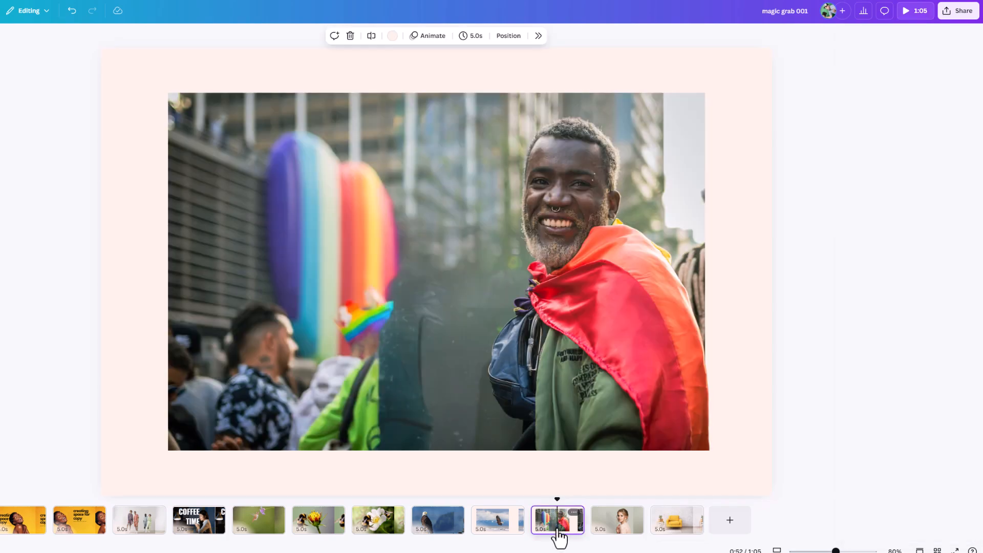
left_click(605, 535)
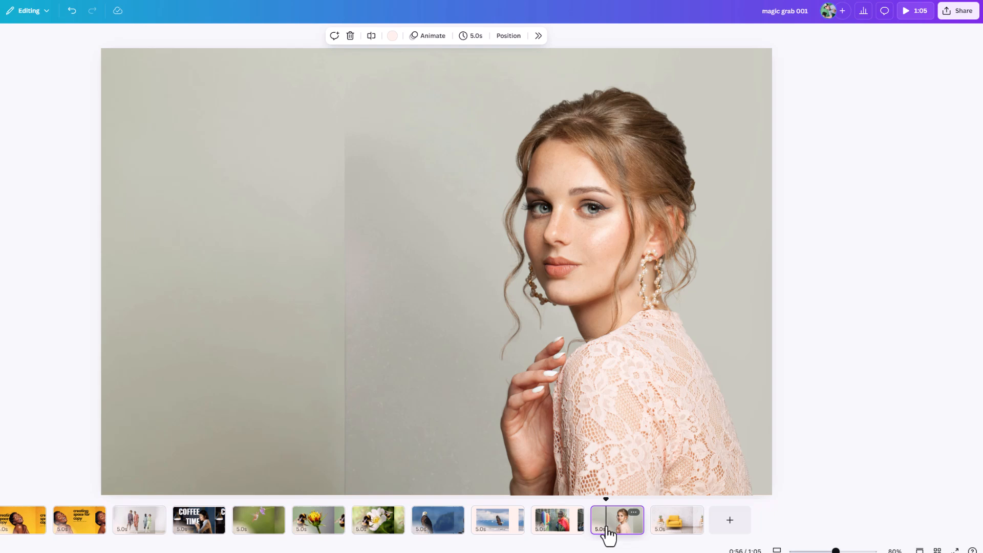
left_click(678, 528)
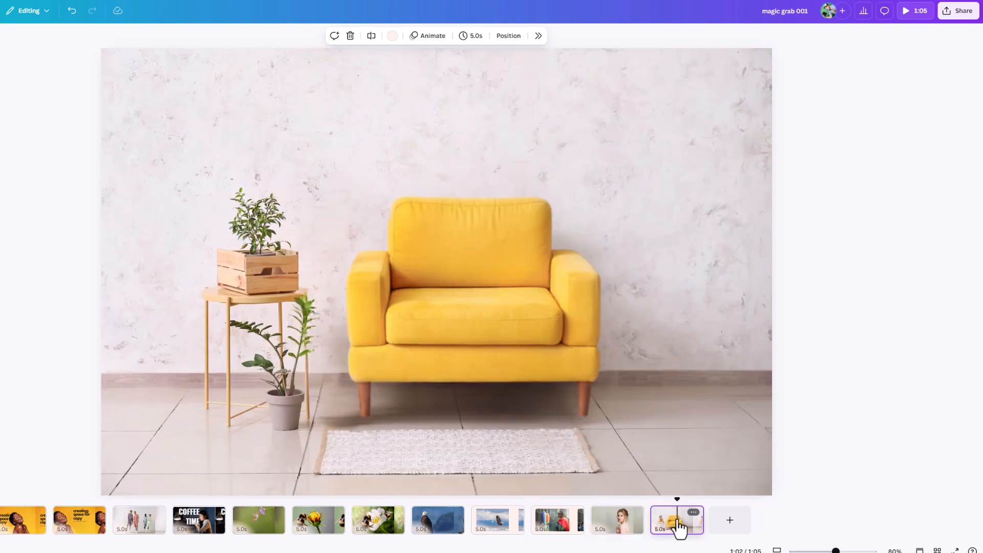